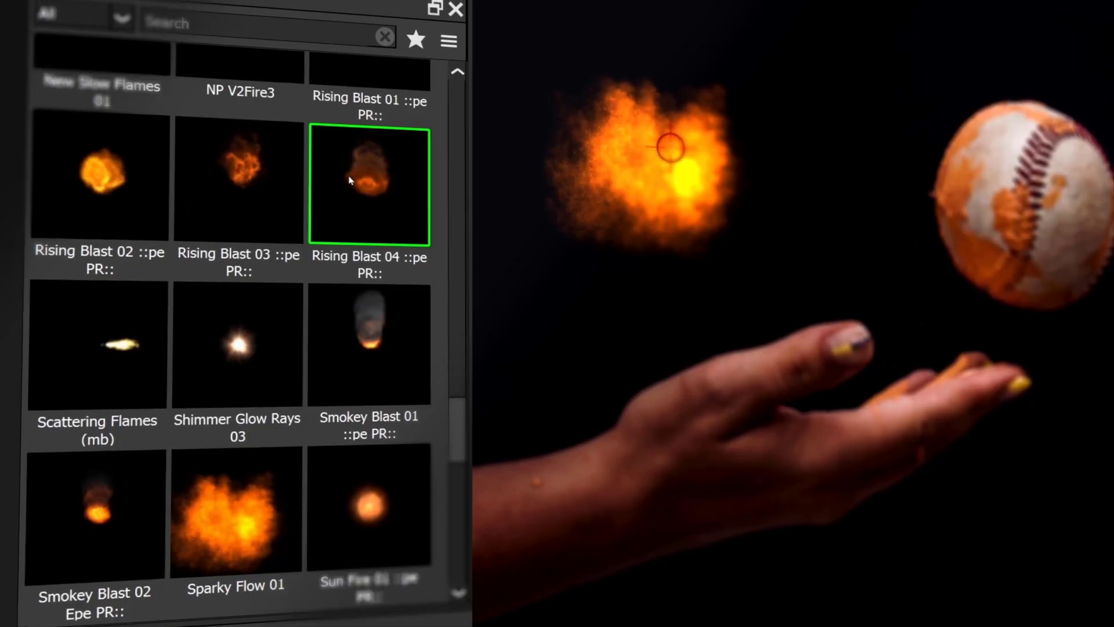
# - Preview the Rising Blast 03 and Rising Blast 02 fire presets on the hand and baseball image
pyautogui.click(241, 174)
pyautogui.click(99, 187)
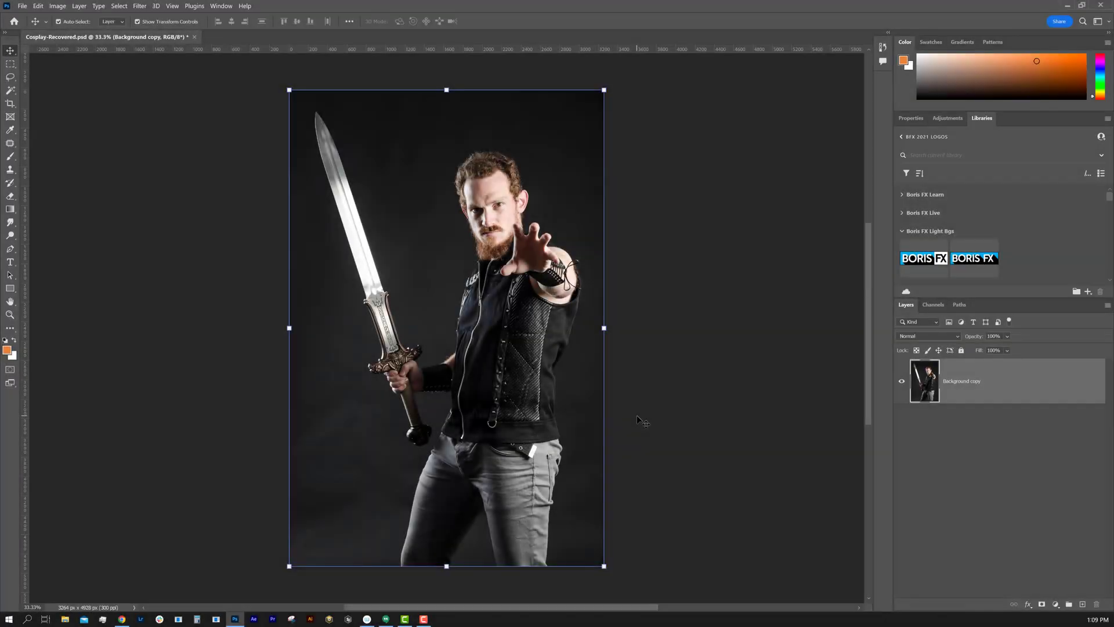
# - Convert the Background copy layer to a smart object and open it in the Boris FX Optics filter
pyautogui.rightClick(998, 381)
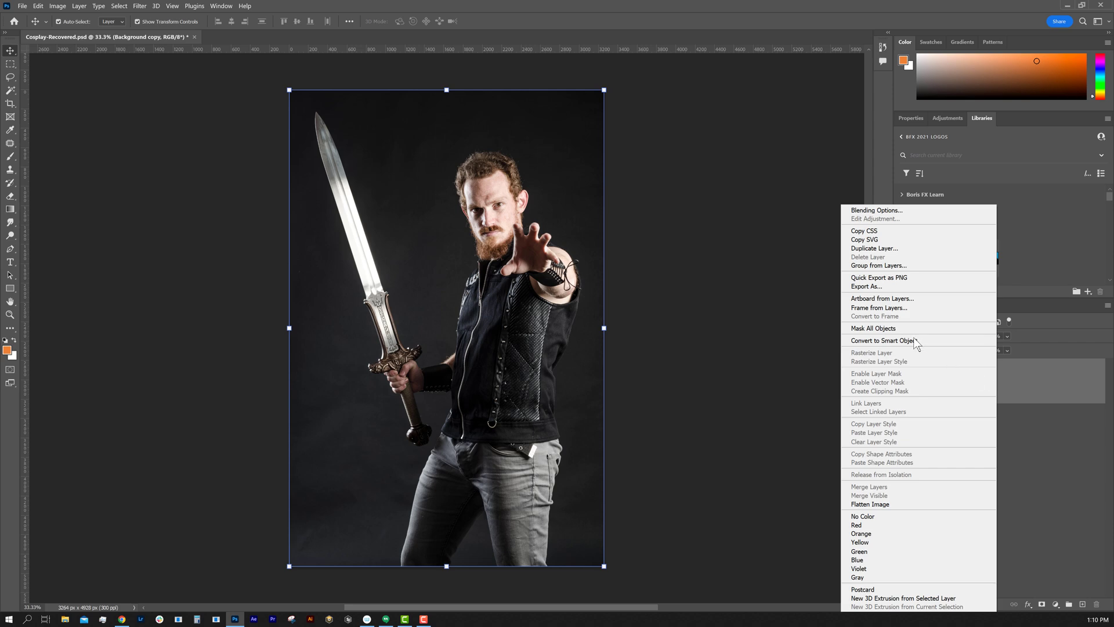
pyautogui.click(915, 343)
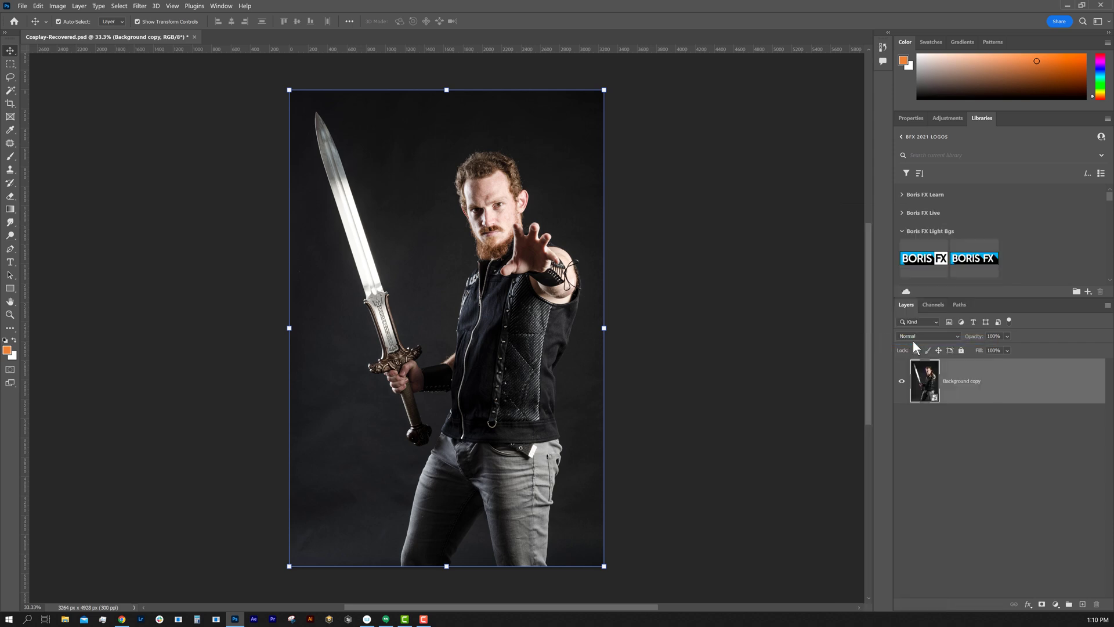
pyautogui.click(140, 6)
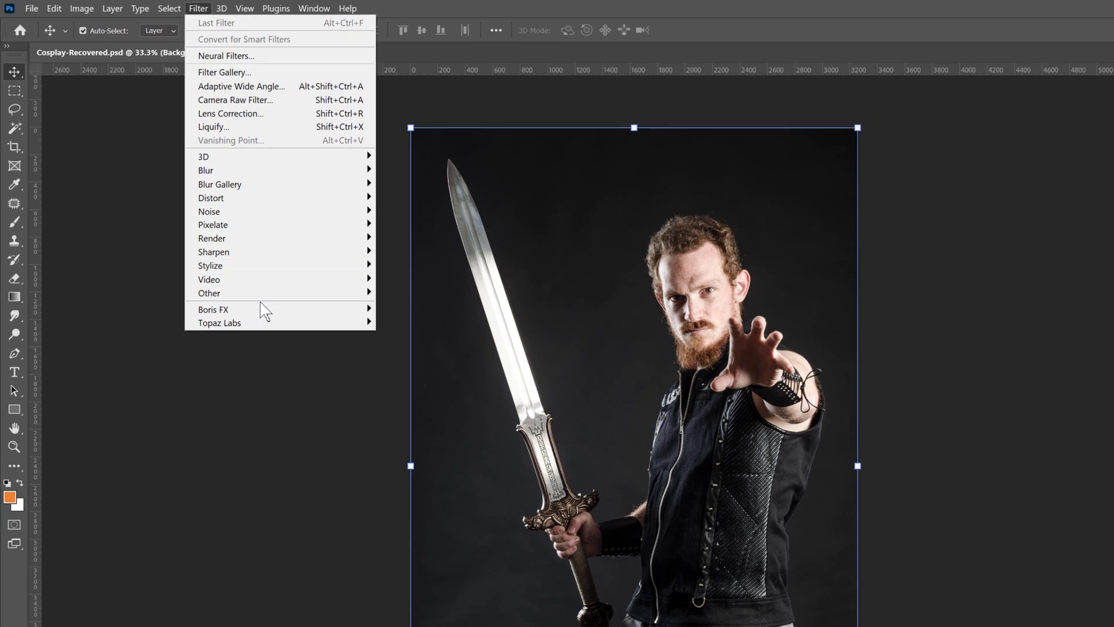
pyautogui.moveTo(266, 313)
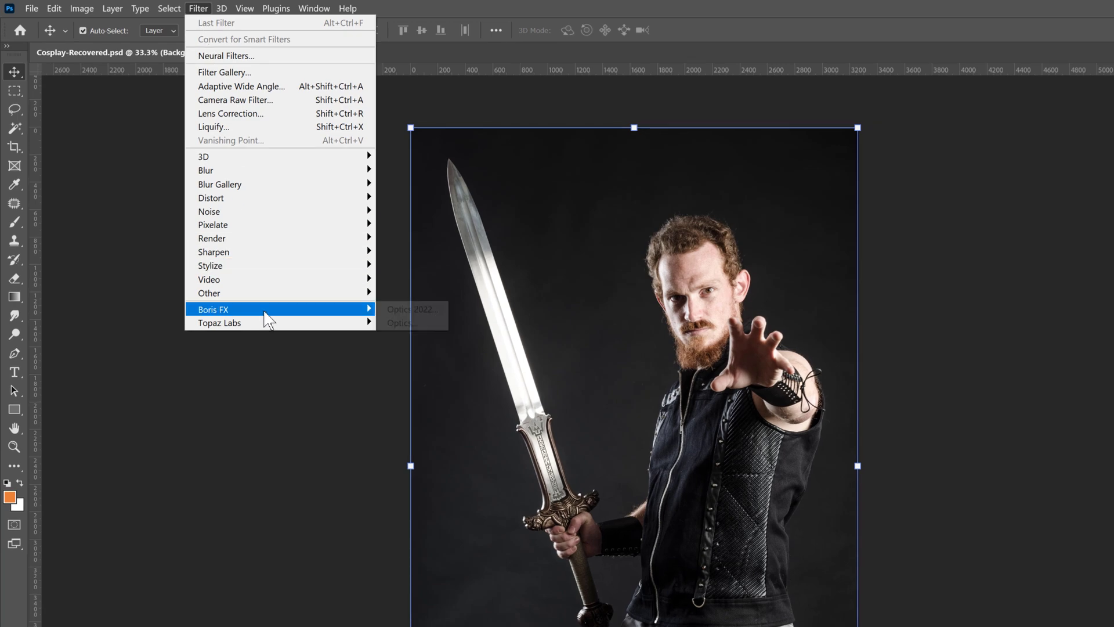
pyautogui.click(424, 317)
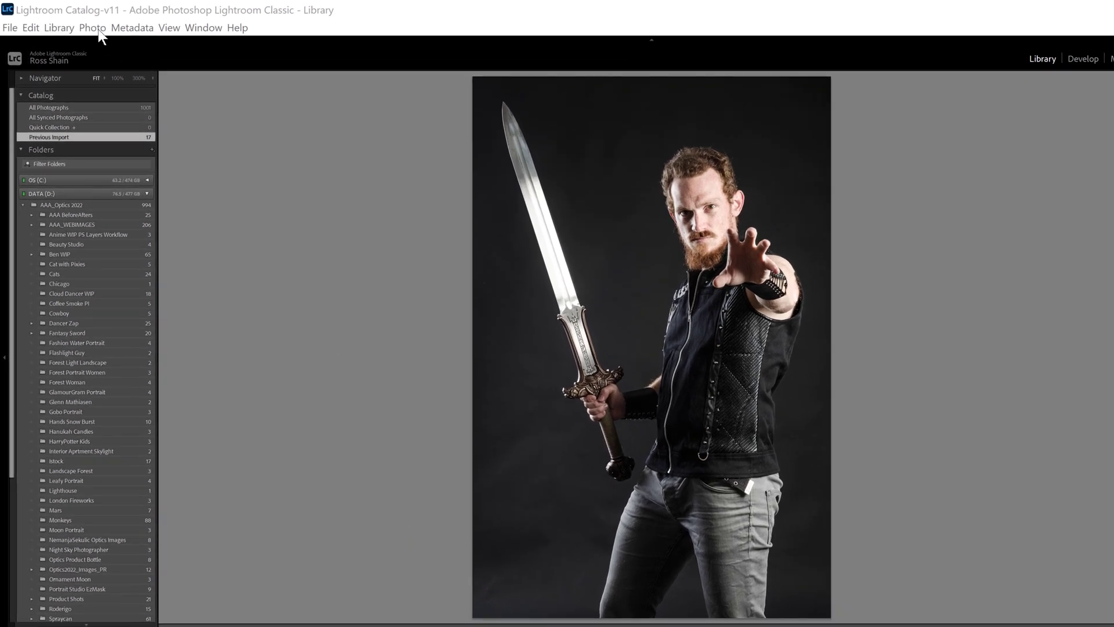
# - Switch to Lightroom Classic and look up the Edit In option for the sword portrait
pyautogui.click(99, 30)
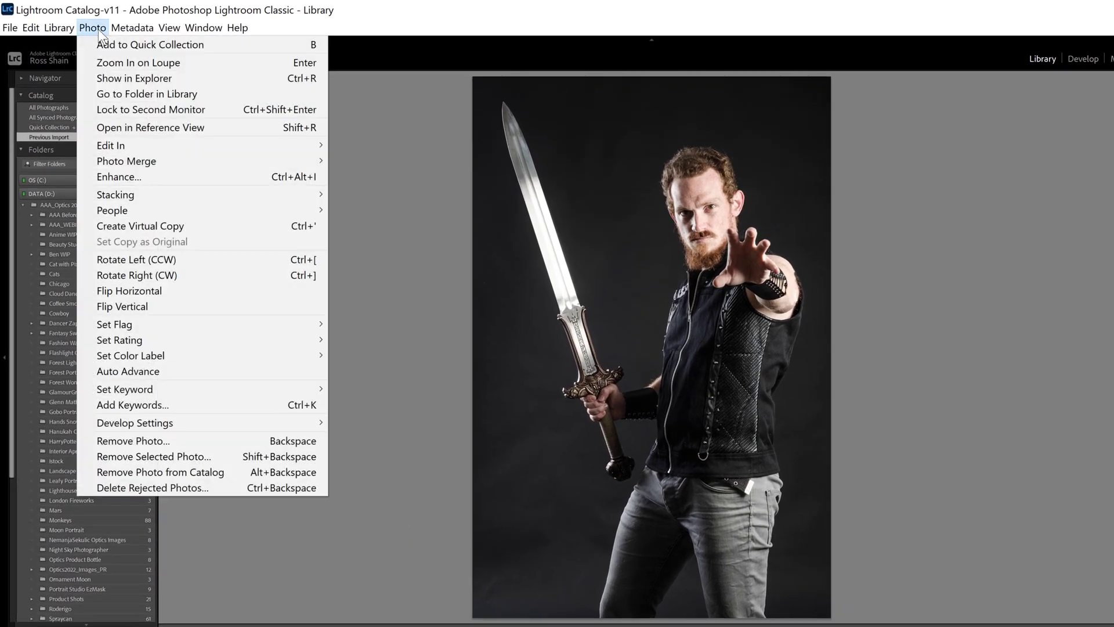
pyautogui.moveTo(198, 146)
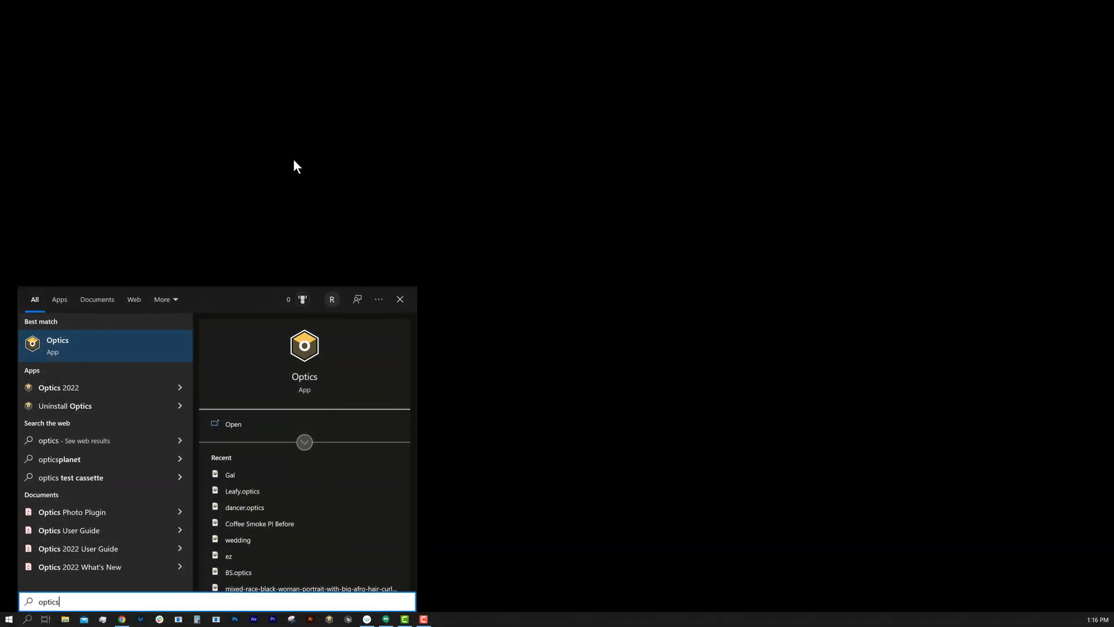
# - Launch the standalone Optics application and open the CosPlay_EffectsEdit image from the Optuics Portraits Tutorial folder
pyautogui.click(271, 426)
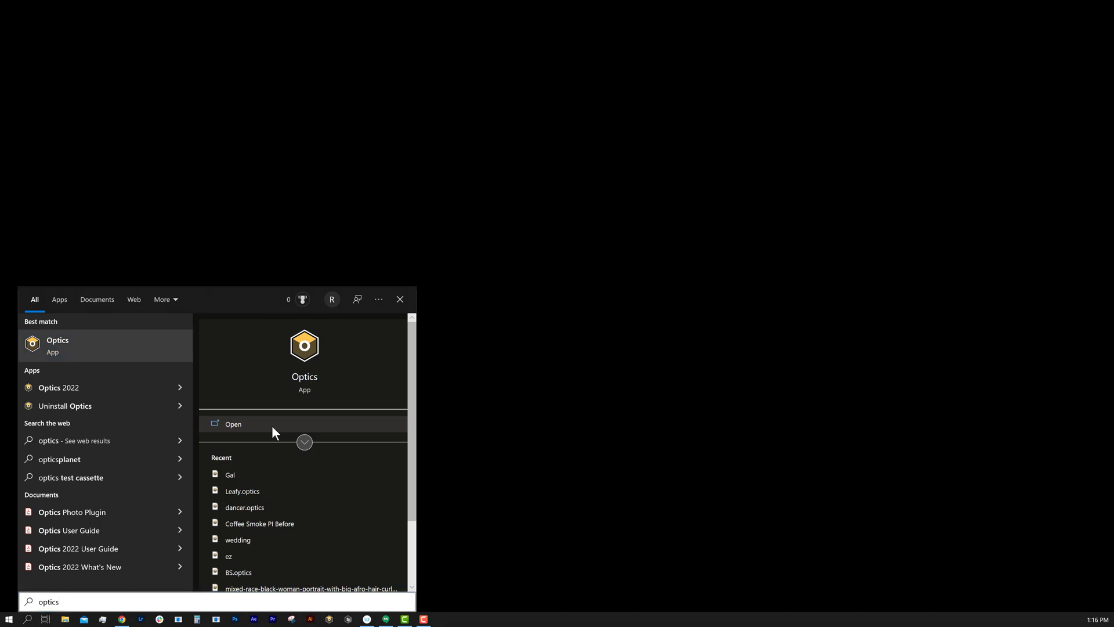
pyautogui.click(10, 17)
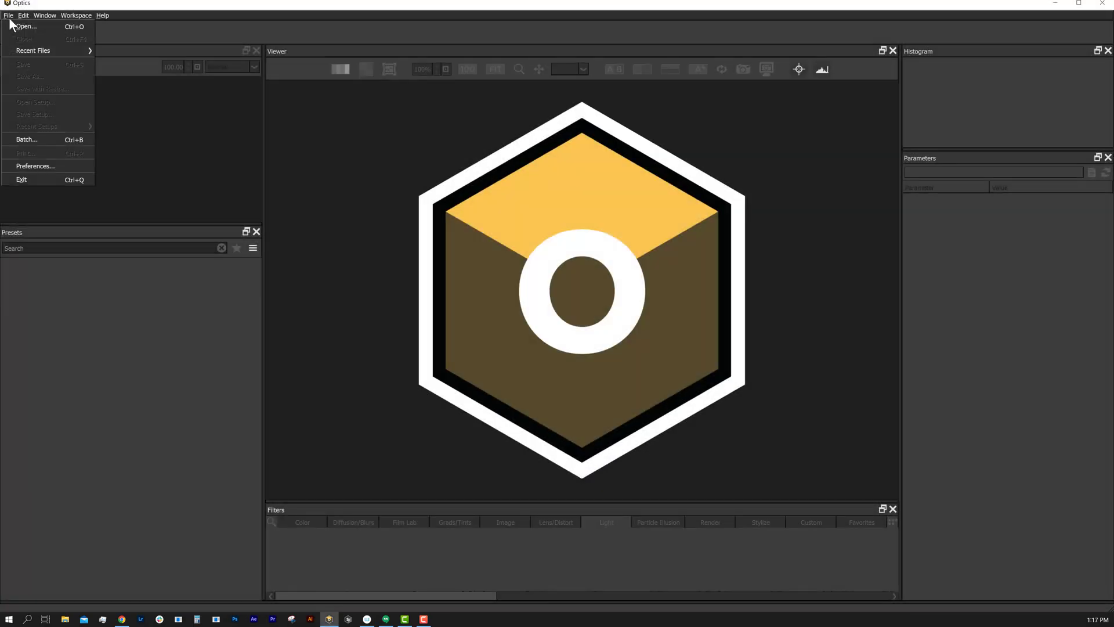
pyautogui.click(19, 23)
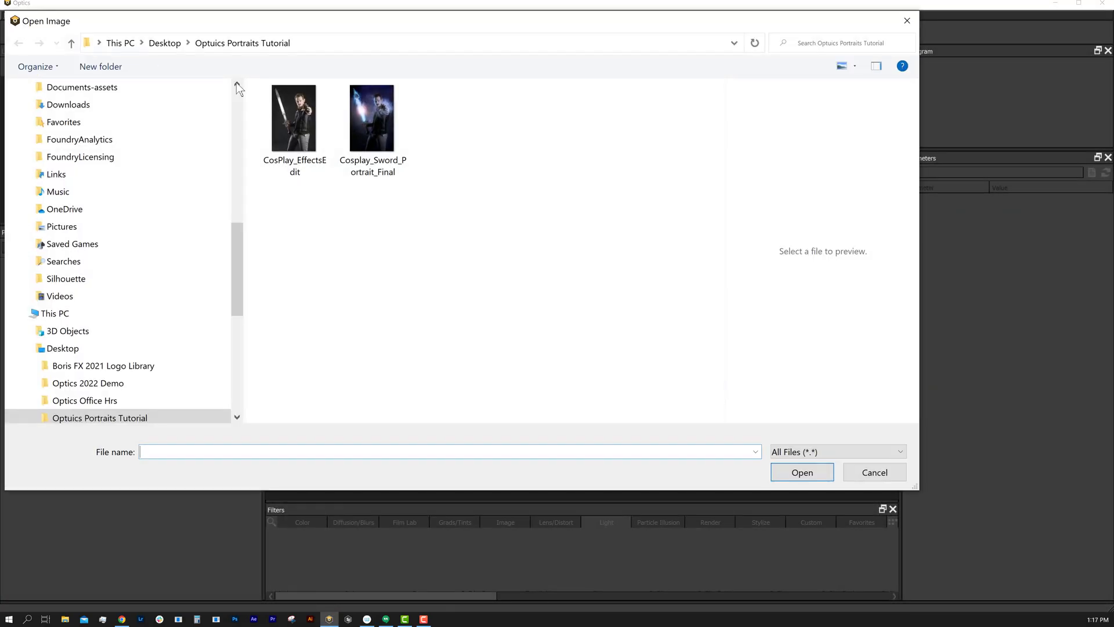
pyautogui.click(294, 122)
pyautogui.click(818, 473)
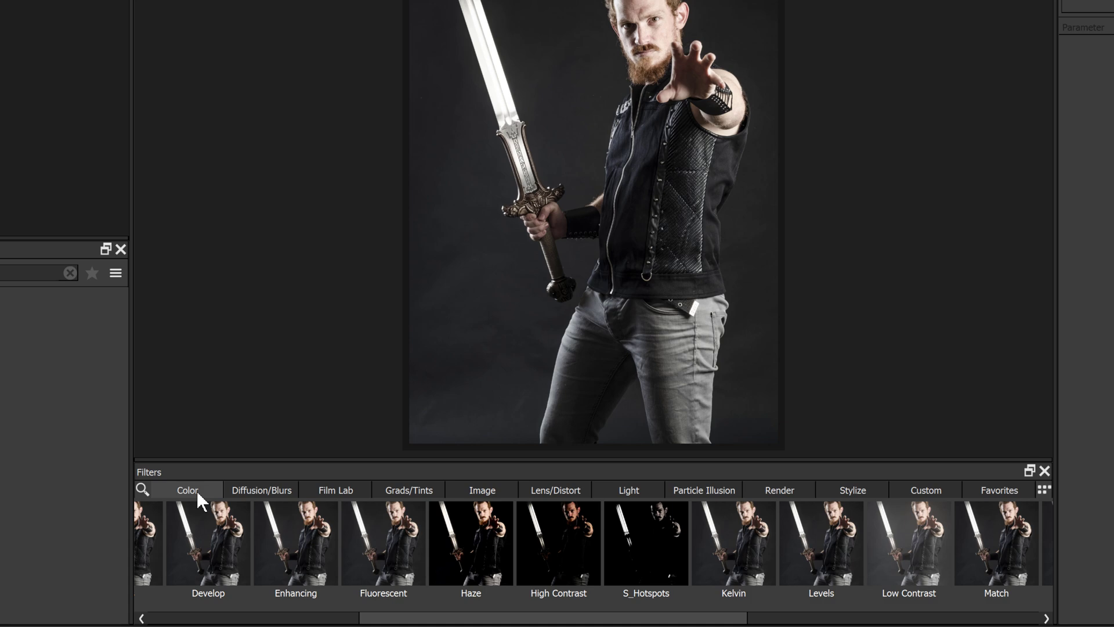
# - Look through the filter categories from Diffusion/Blurs and Film Lab to Light, Particle Illusion and Render
pyautogui.click(288, 490)
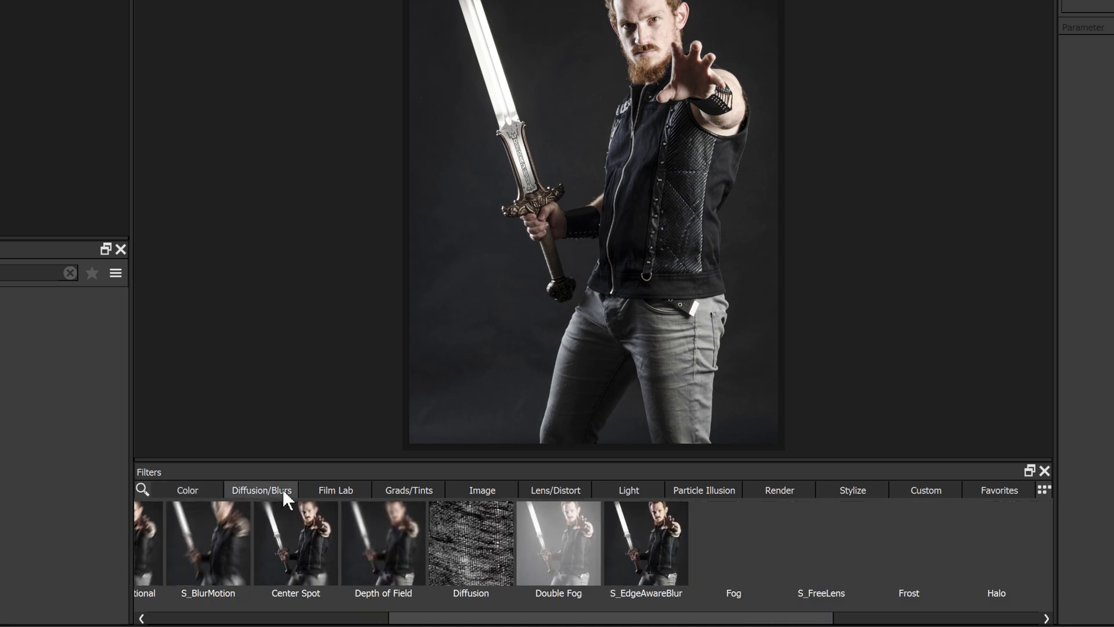
pyautogui.click(332, 487)
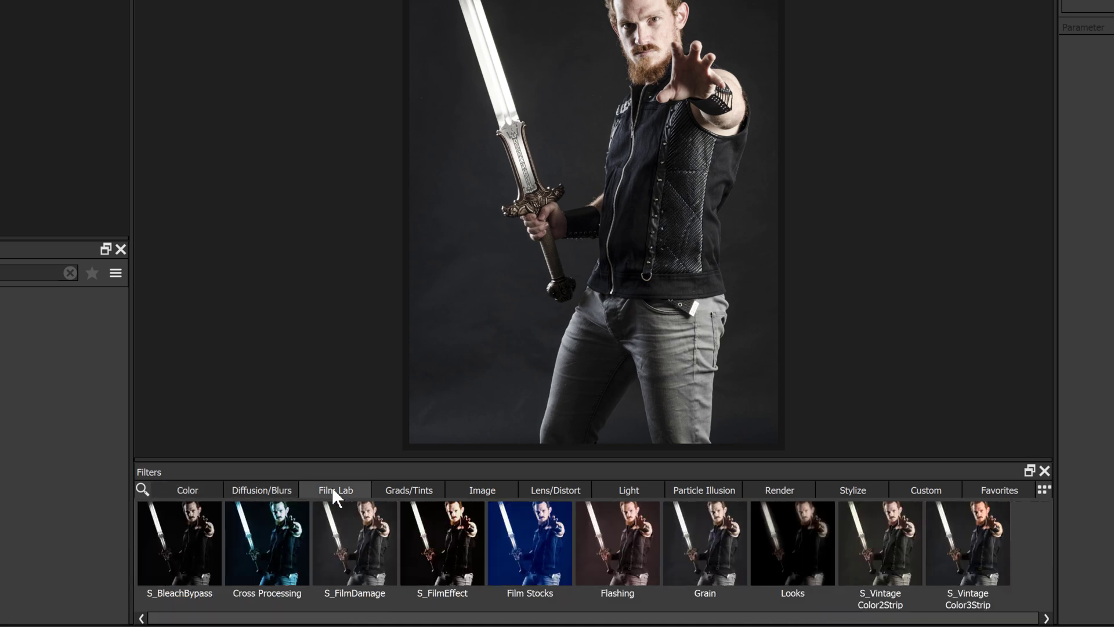
pyautogui.click(401, 489)
pyautogui.click(484, 488)
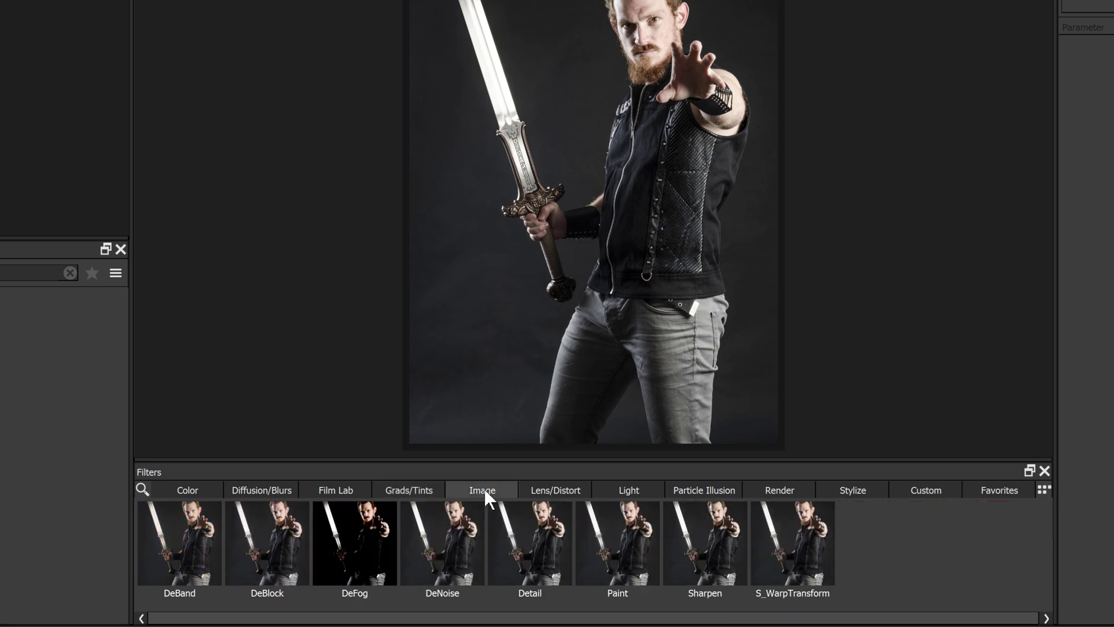
pyautogui.click(560, 491)
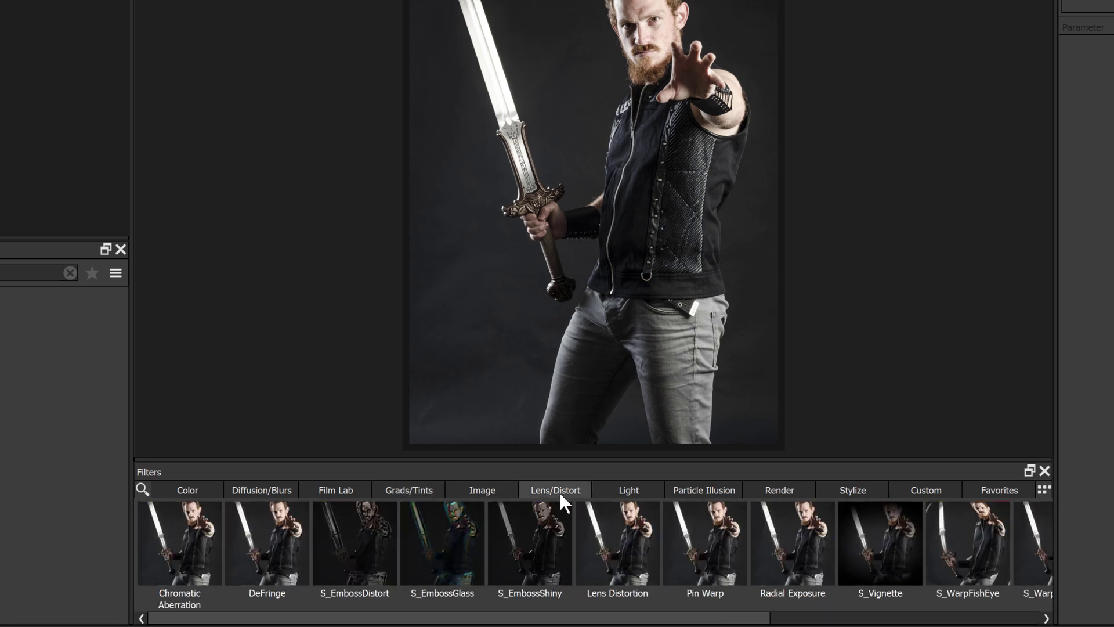
pyautogui.click(629, 488)
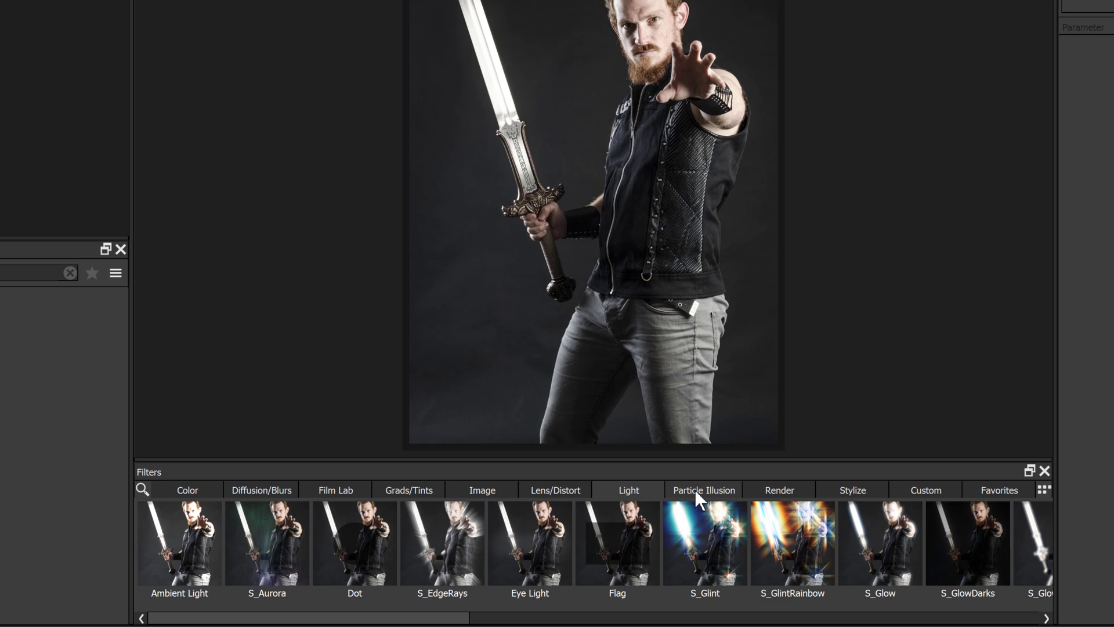
pyautogui.click(697, 490)
pyautogui.click(783, 489)
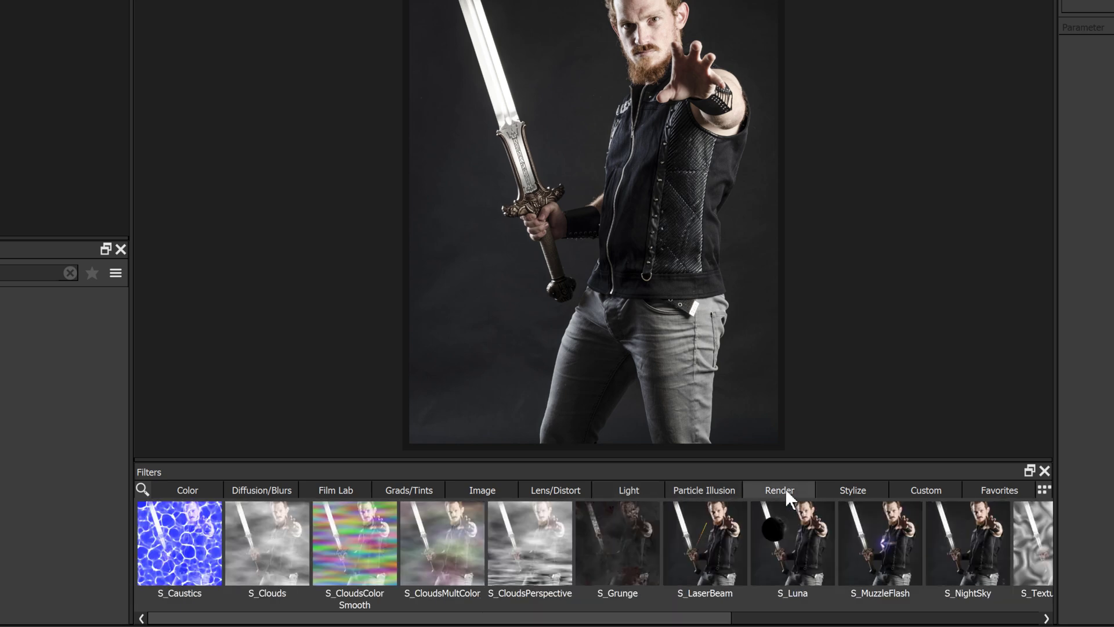
# - Try the S_DigitalDamage filter from the Stylize category on the portrait
pyautogui.click(858, 491)
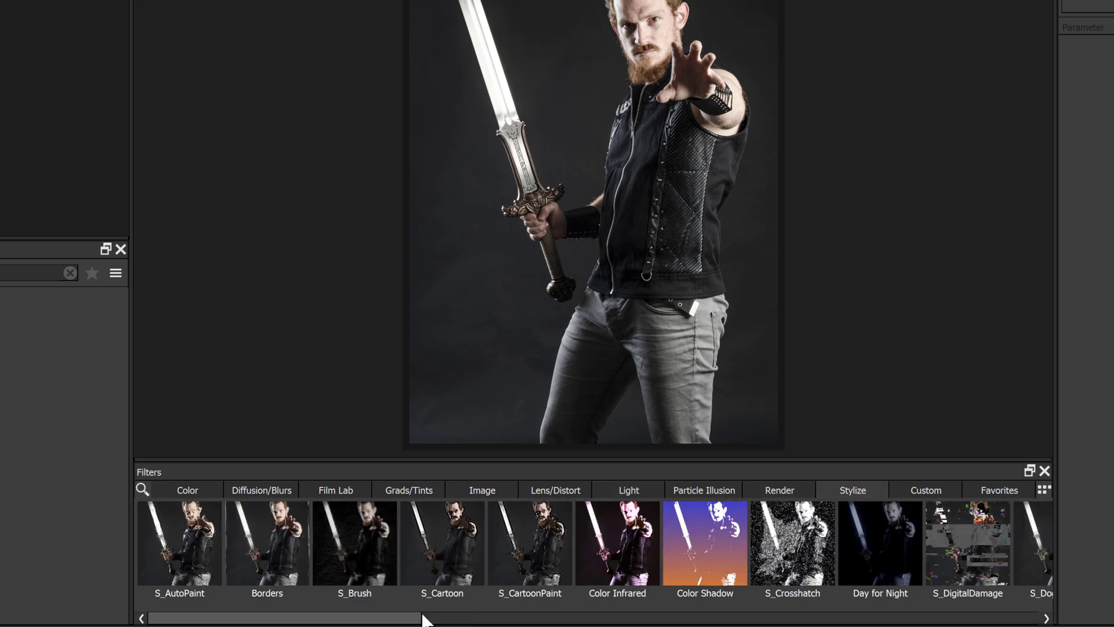
pyautogui.moveTo(347, 620); pyautogui.dragTo(540, 601)
pyautogui.click(574, 556)
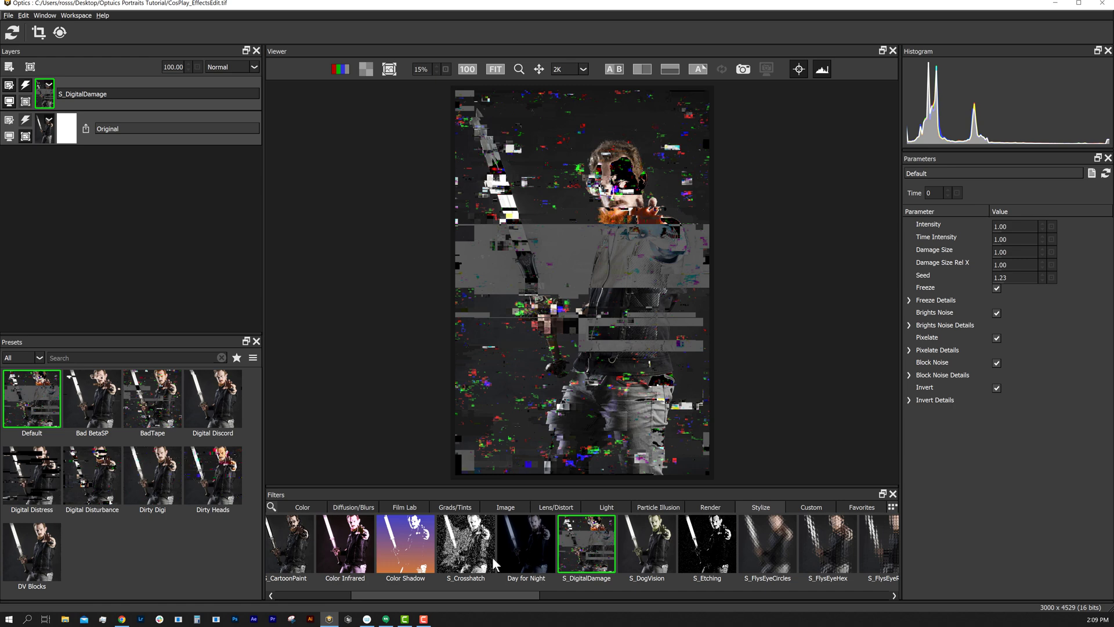
# - Apply the Film Stocks filter and try the 500 Days of Summer, About Time, Agfa APX 400, BW Hi Con Print 2 and BW-Faded-Cyan presets
pyautogui.click(405, 511)
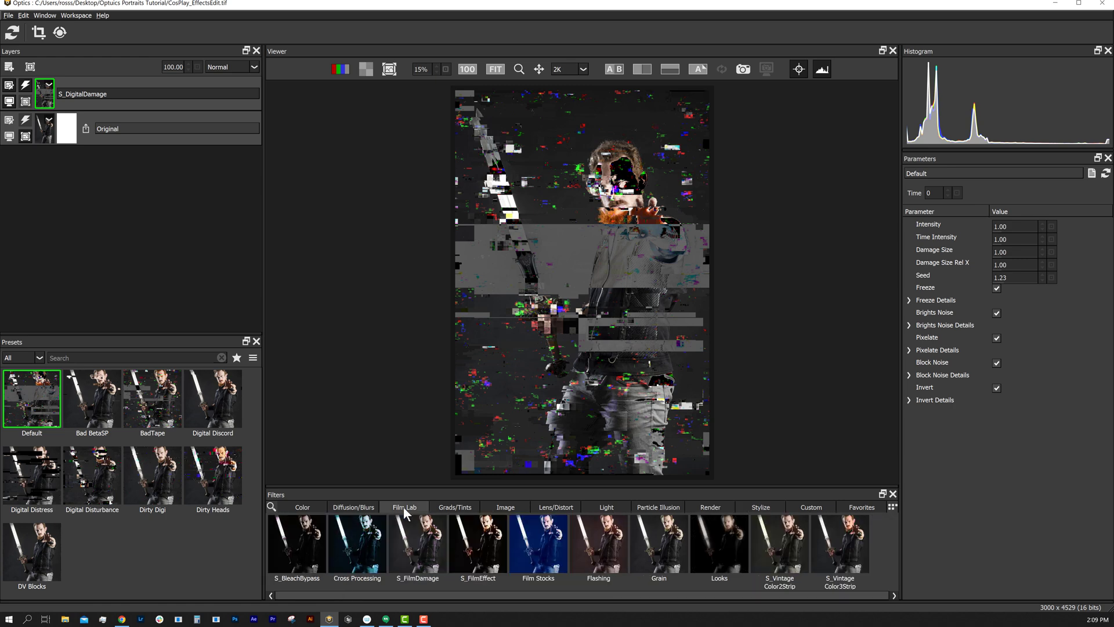
pyautogui.click(528, 548)
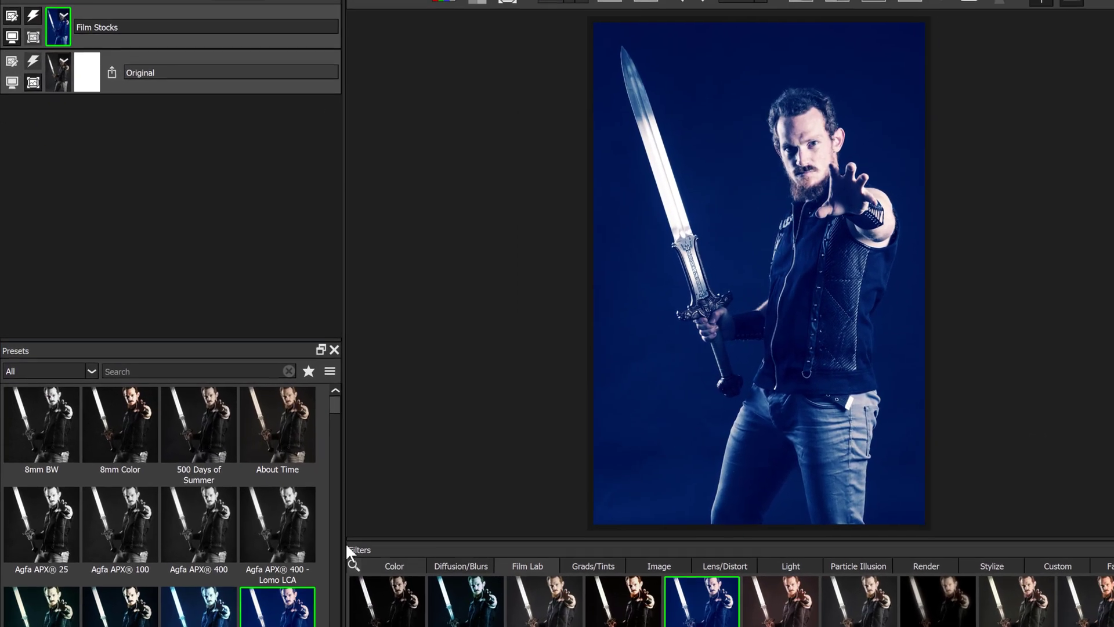
pyautogui.click(201, 417)
pyautogui.click(271, 452)
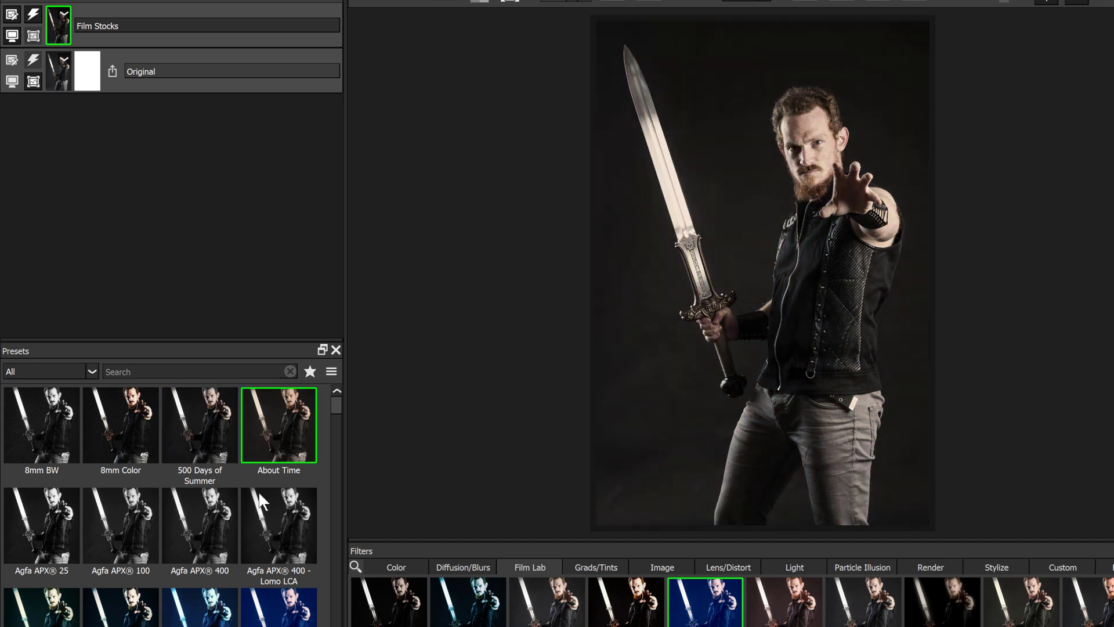
pyautogui.click(222, 539)
pyautogui.moveTo(337, 403); pyautogui.dragTo(337, 433)
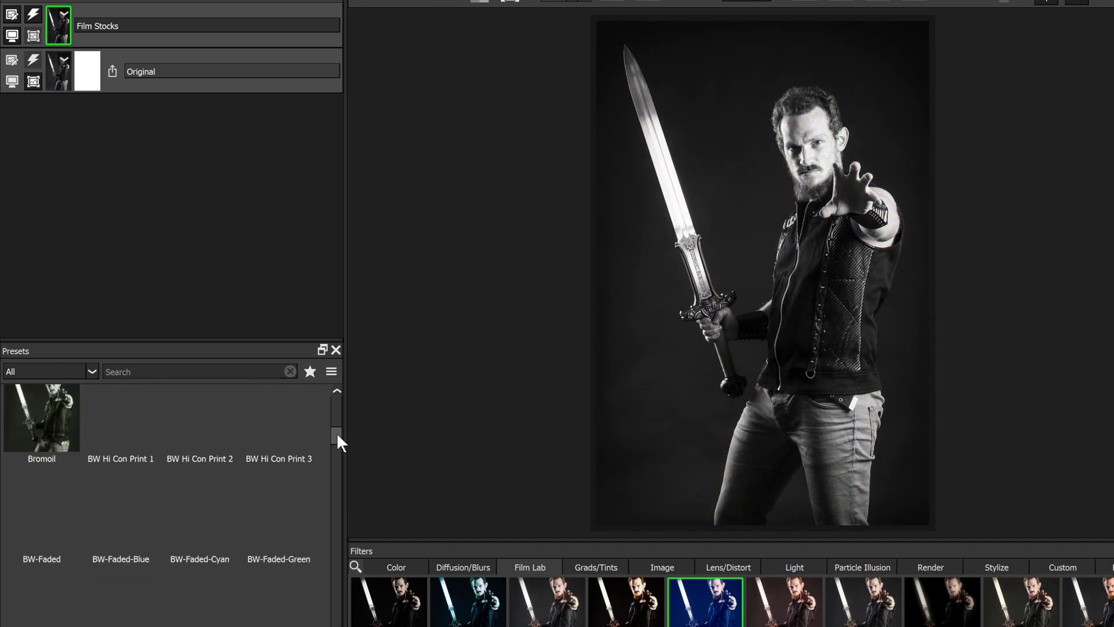
pyautogui.click(190, 433)
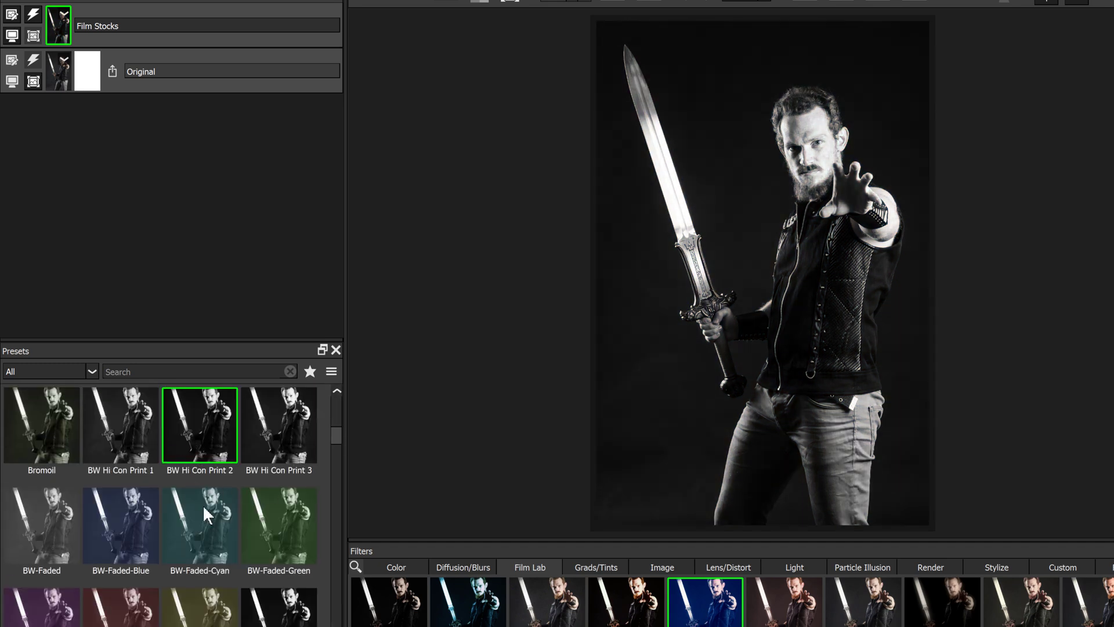
pyautogui.click(202, 527)
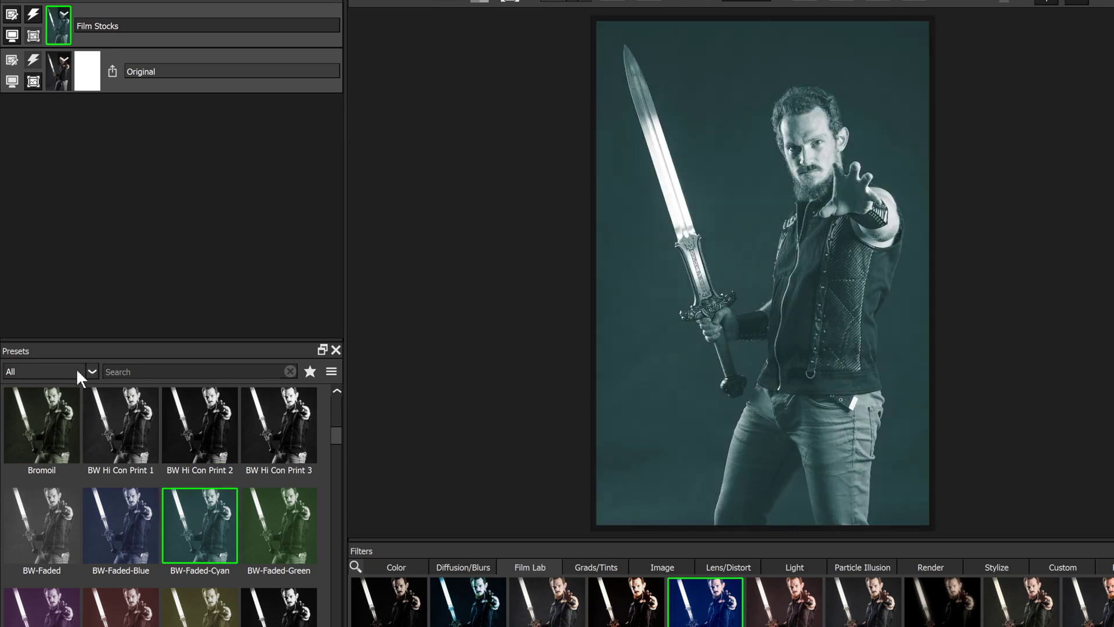
# - Limit the Film Stocks presets to Movie Looks and try About Time, Alien, Blade Runner and Corpse Bride
pyautogui.click(93, 372)
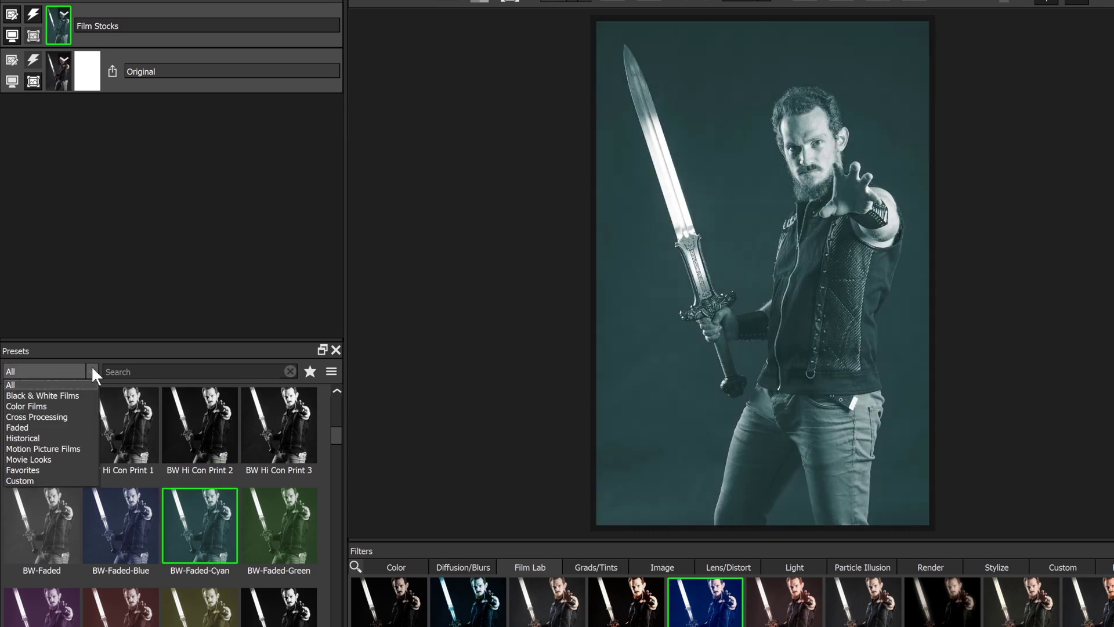
pyautogui.click(32, 460)
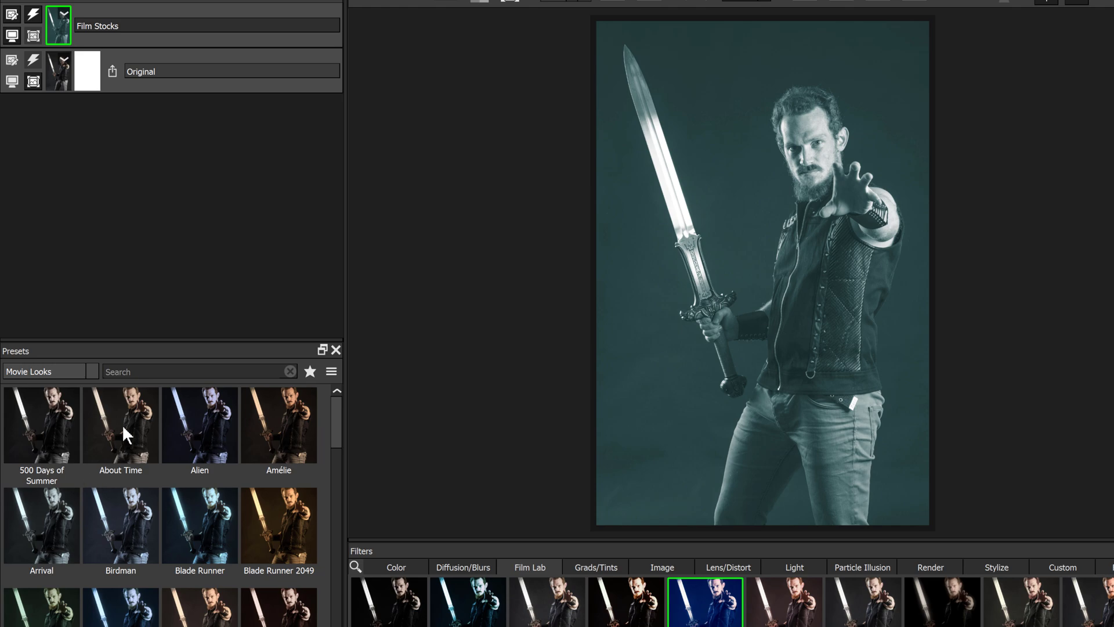
pyautogui.click(122, 424)
pyautogui.click(198, 433)
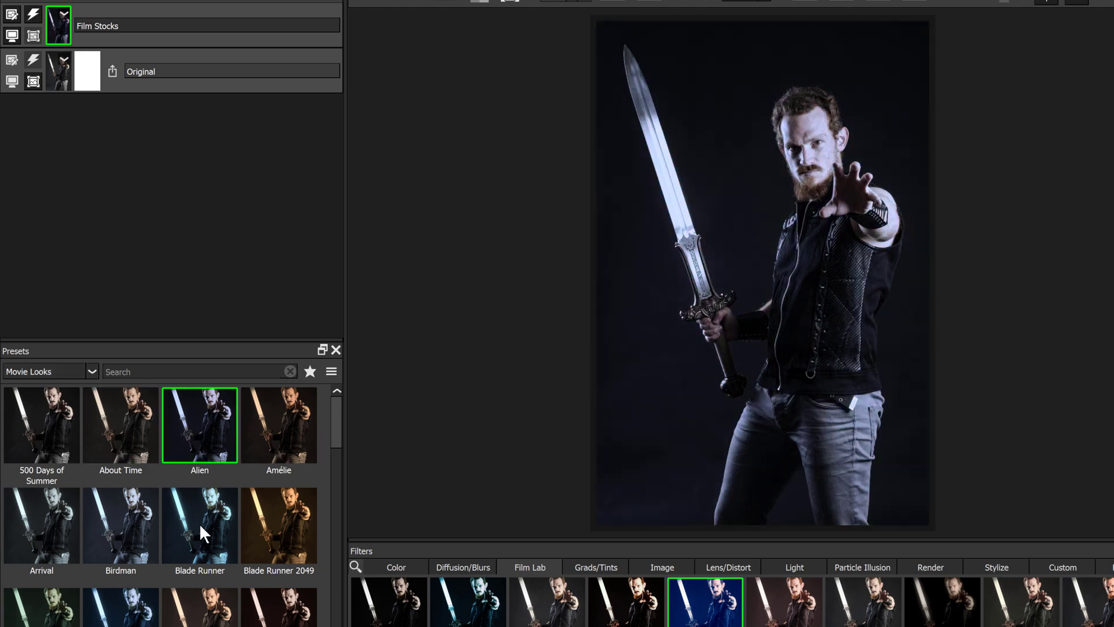
pyautogui.click(199, 523)
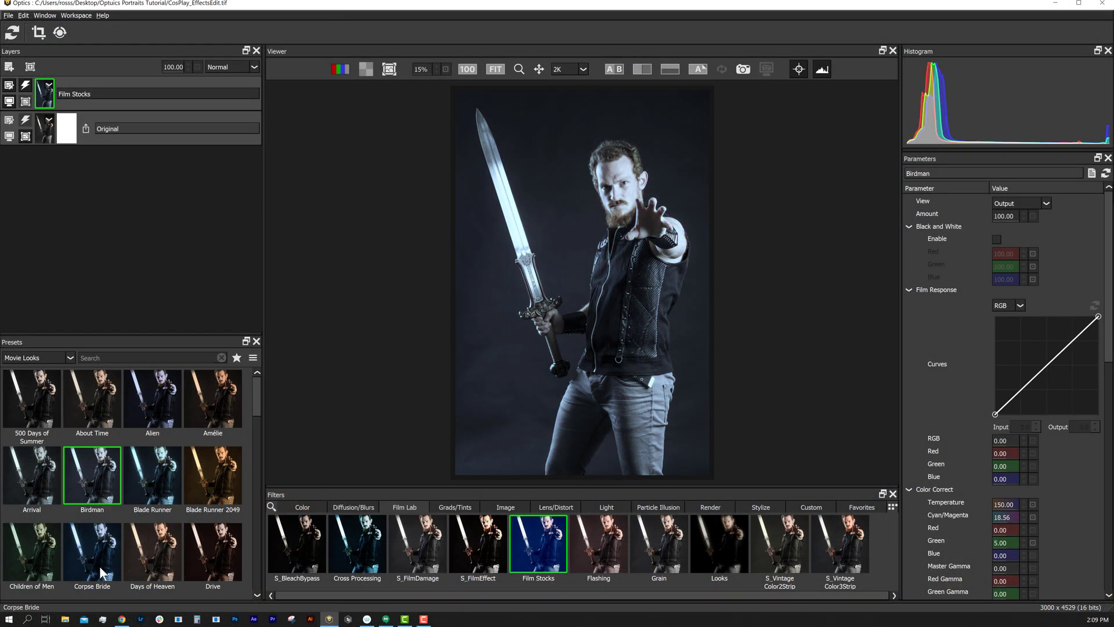
pyautogui.click(98, 563)
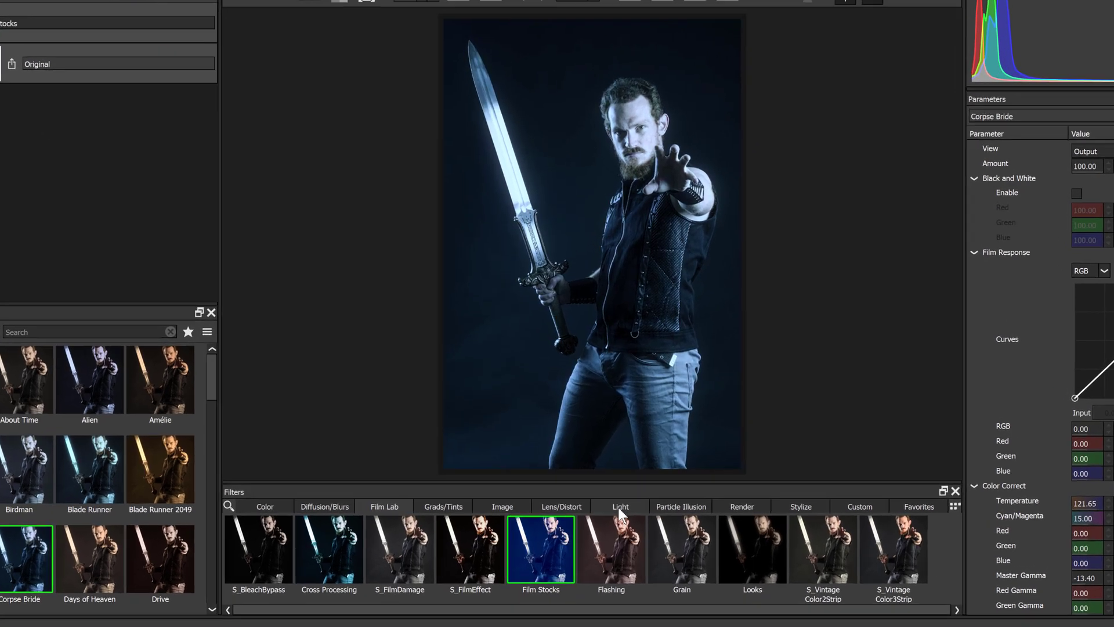
# - Replace the film look with the S_UltraGlow light filter and try its Basking in the Afterglow preset
pyautogui.click(607, 507)
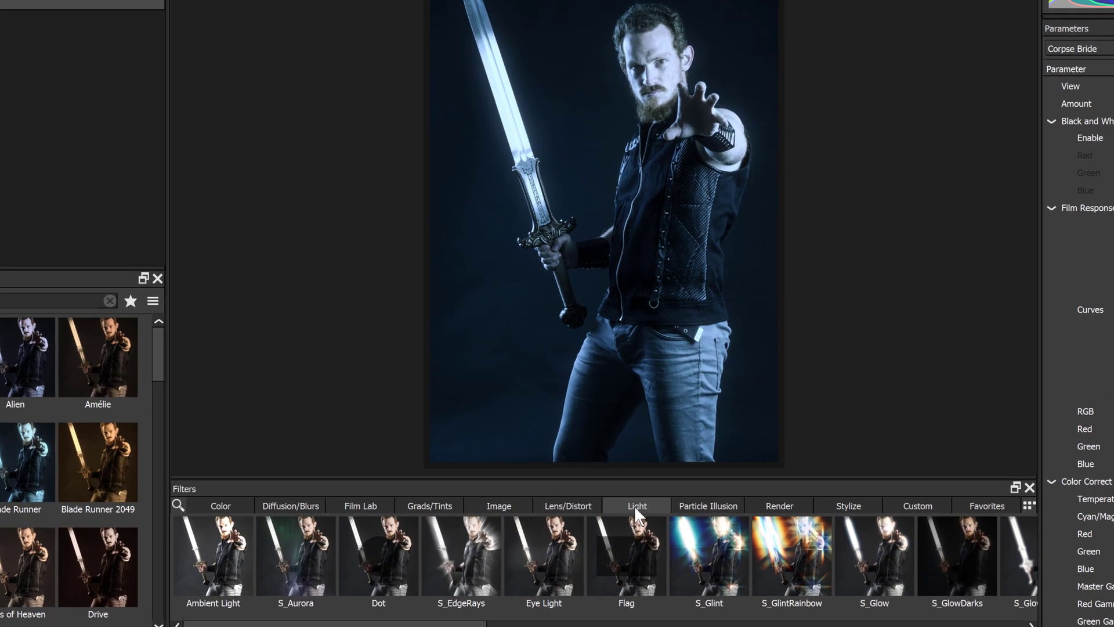
pyautogui.click(714, 560)
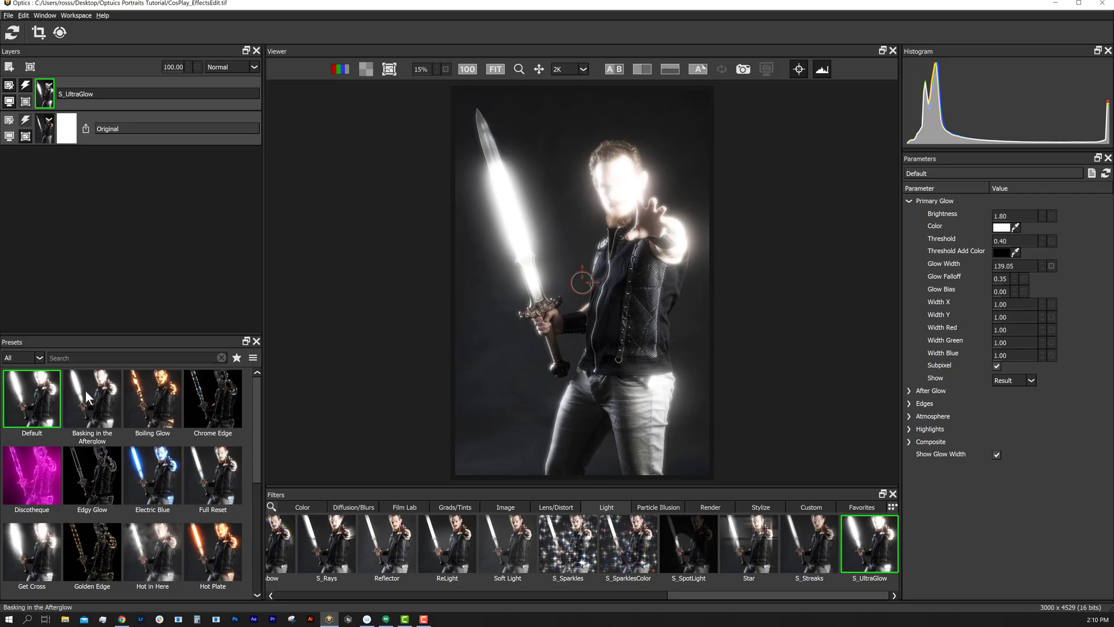
pyautogui.click(84, 399)
# - Apply the S_LensFlare filter and try its Blue and Etheral, Blue Star Burst and Bright Spotlight presets
pyautogui.click(152, 459)
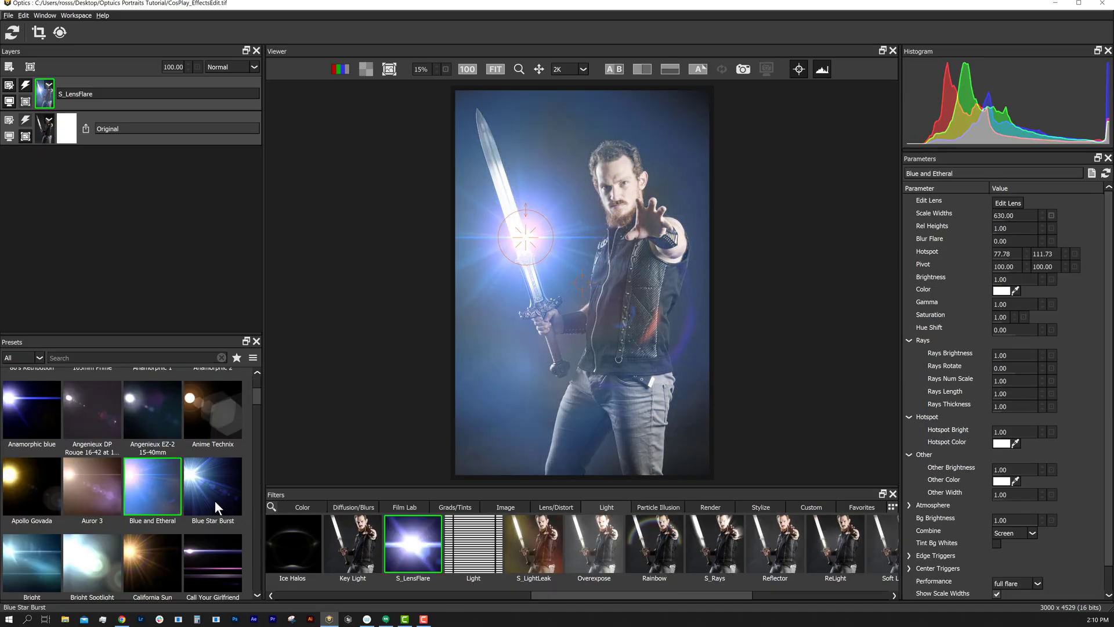
pyautogui.click(214, 501)
pyautogui.click(90, 571)
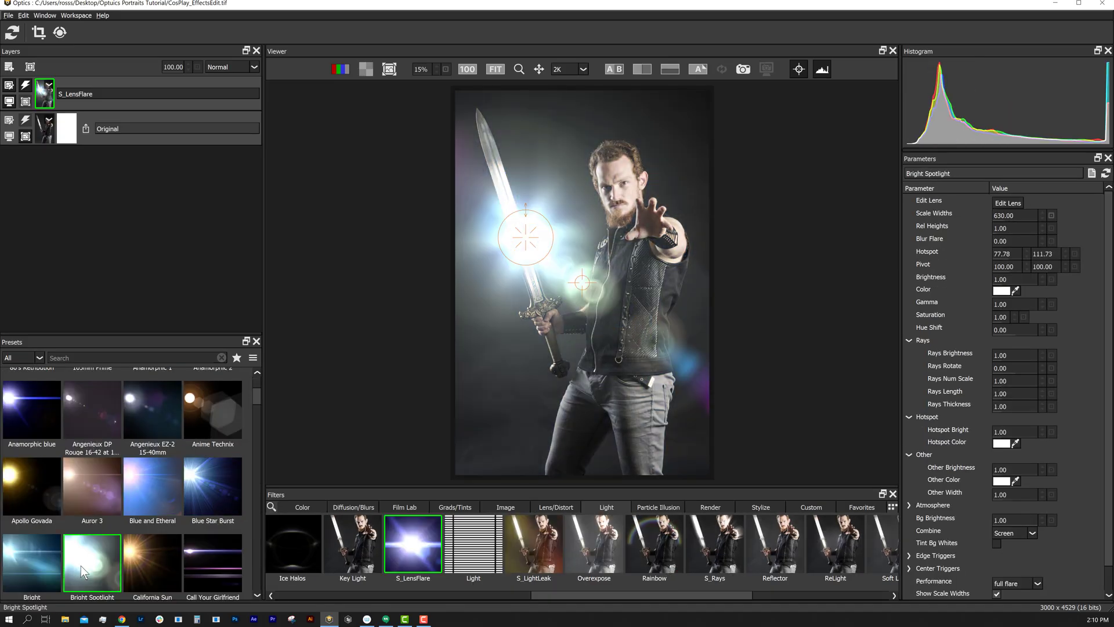
# - Apply the S_Rays filter, centre the light rays beside the man's face and set Rays Length to 1.00
pyautogui.scroll(-1, 144, 565)
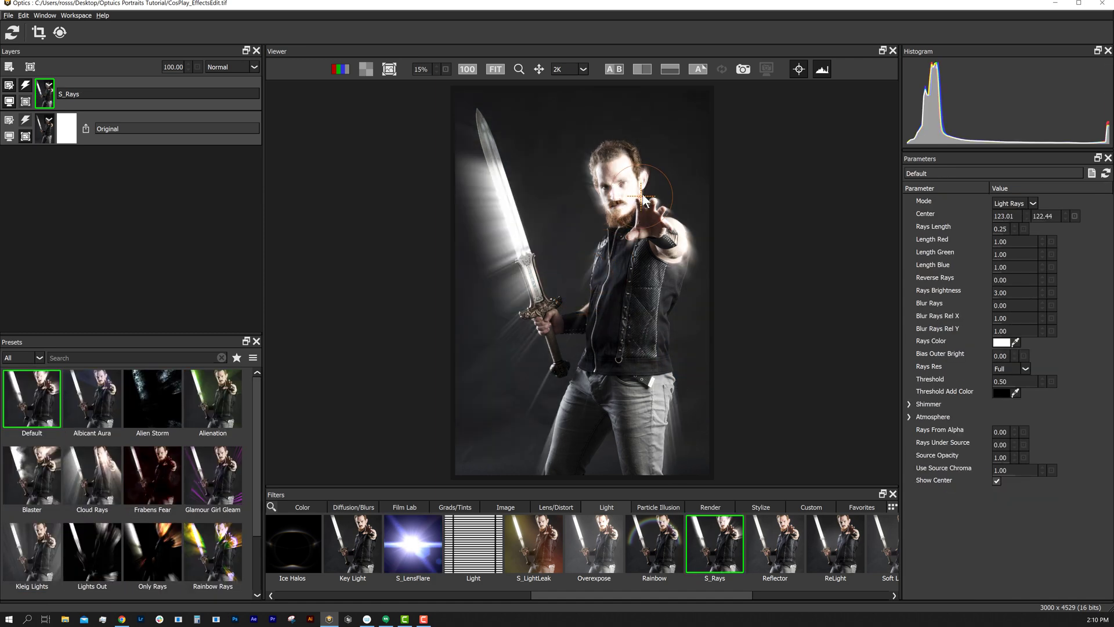
pyautogui.moveTo(645, 202); pyautogui.dragTo(768, 180)
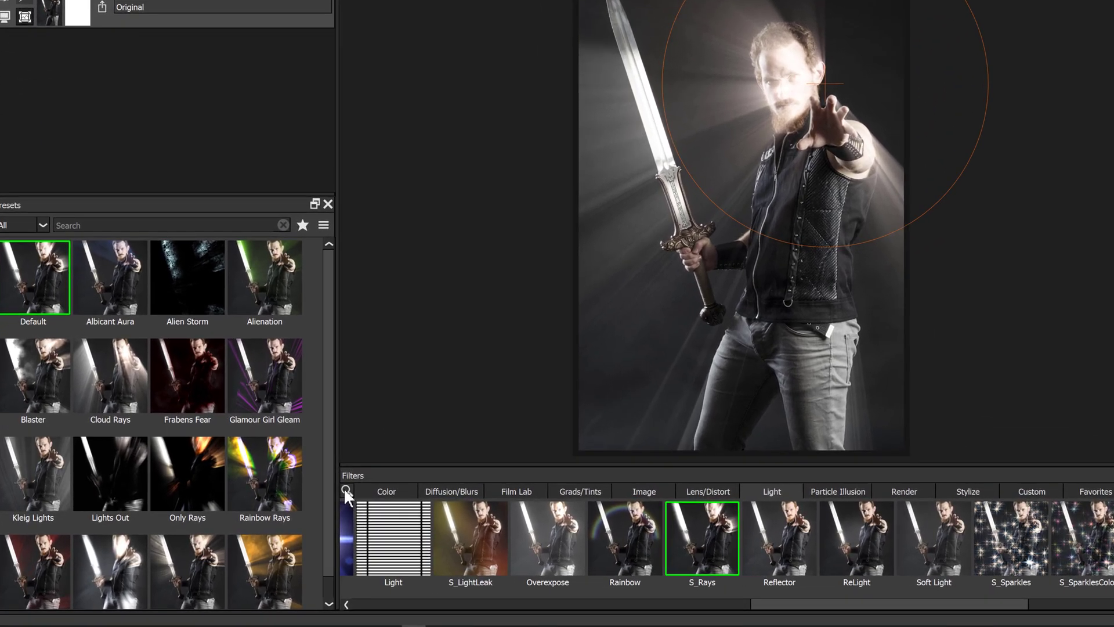
# - Search the filters for "leak" and replace the S_Rays effect with S_LightLeak
pyautogui.click(345, 490)
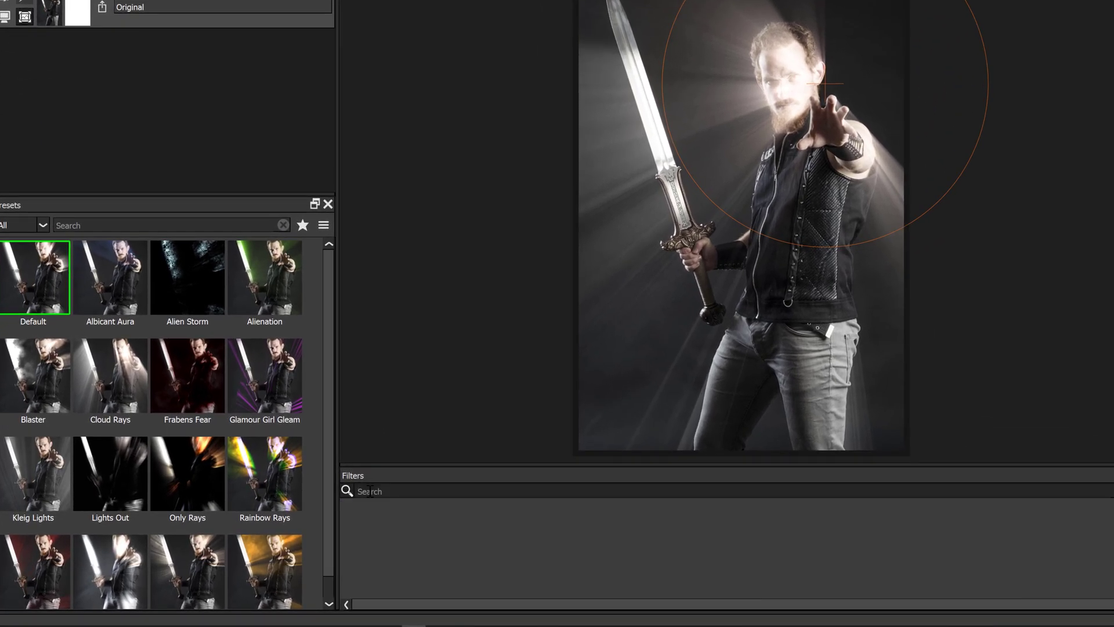
pyautogui.write('leak')
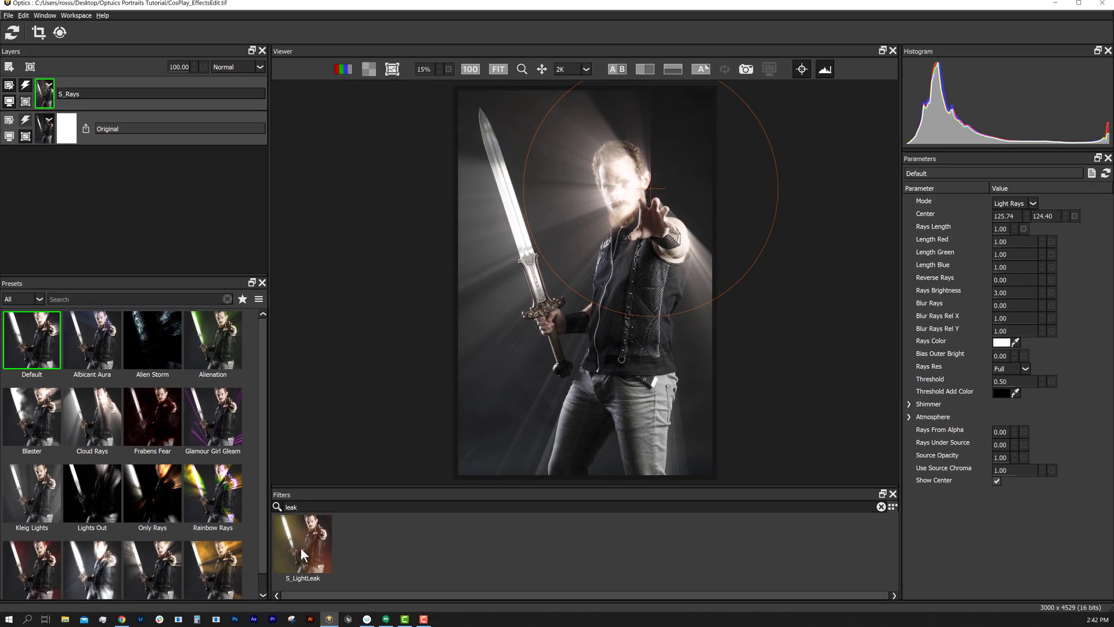
pyautogui.click(338, 544)
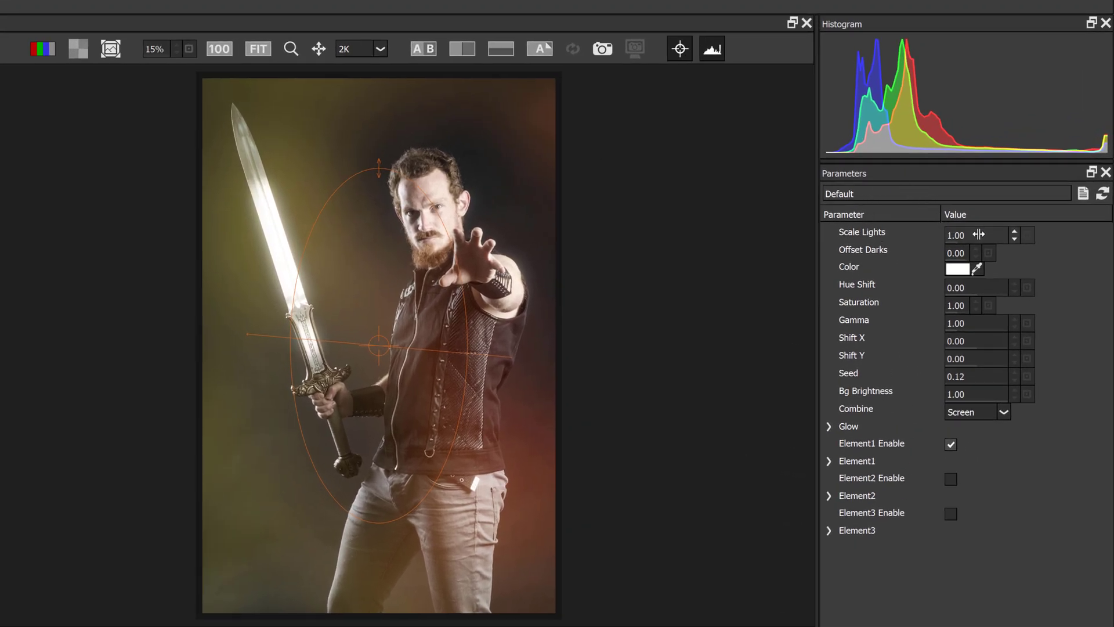
# - Set the light leak's Scale Lights to 0.96 and Seed to 1.69, and move its centre slightly up over the torso
pyautogui.moveTo(969, 244)
pyautogui.mouseDown()
pyautogui.moveTo(968, 258)
pyautogui.moveTo(970, 243)
pyautogui.mouseUp()
pyautogui.moveTo(978, 372); pyautogui.dragTo(982, 353)
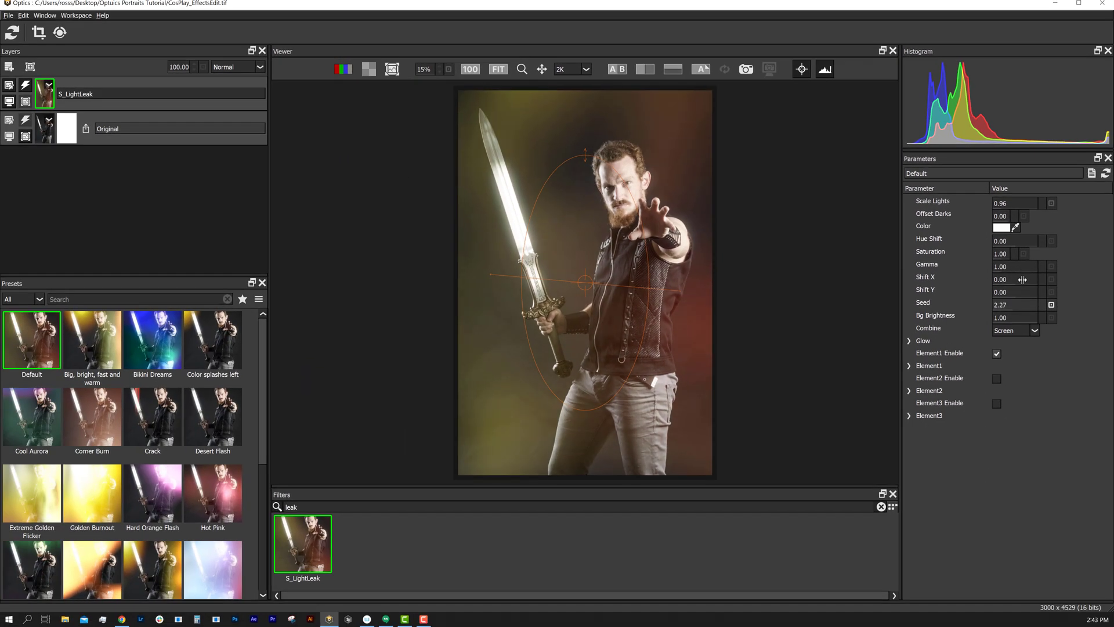
pyautogui.moveTo(1023, 280); pyautogui.dragTo(1023, 281)
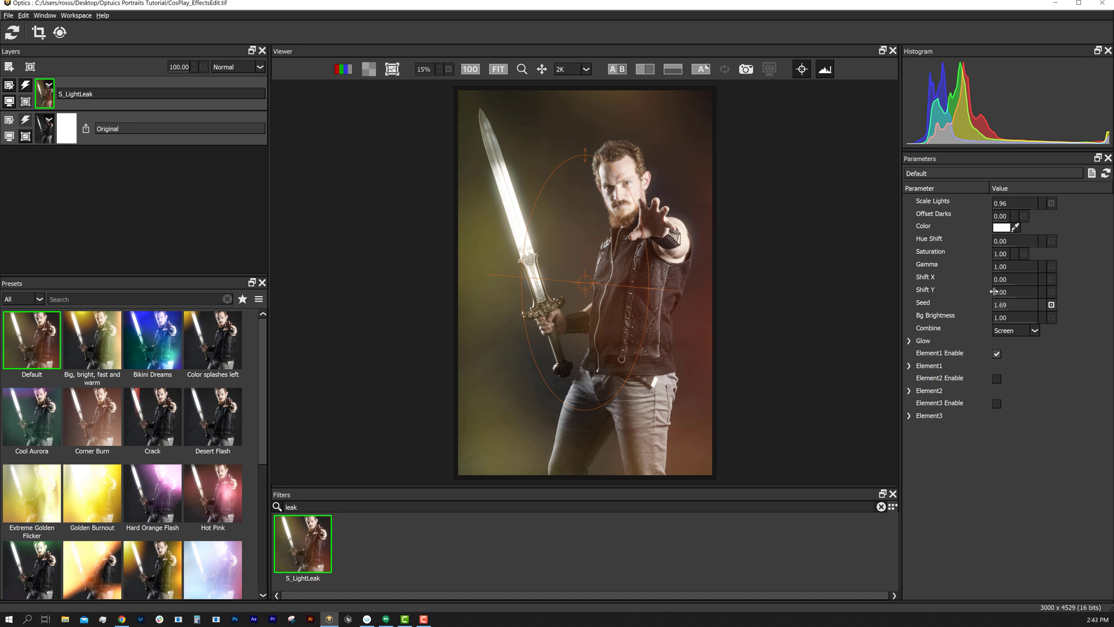
pyautogui.moveTo(586, 283)
pyautogui.mouseDown()
pyautogui.moveTo(660, 254)
pyautogui.moveTo(611, 206)
pyautogui.moveTo(590, 268)
pyautogui.moveTo(581, 246)
pyautogui.moveTo(585, 264)
pyautogui.mouseUp()
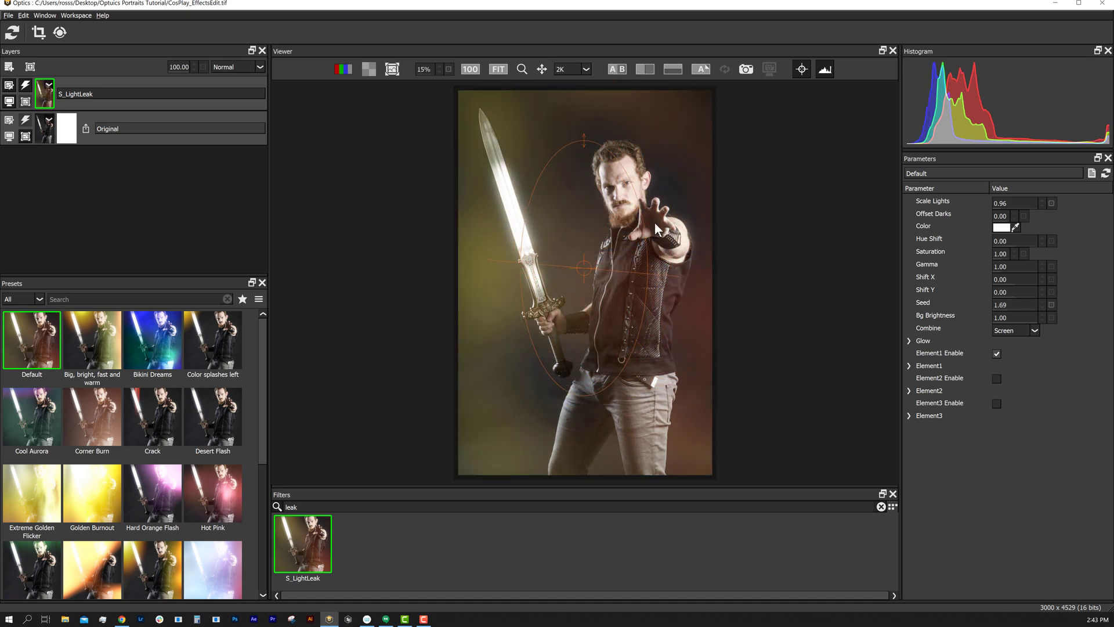
pyautogui.moveTo(642, 224)
pyautogui.mouseDown()
pyautogui.moveTo(673, 230)
pyautogui.moveTo(660, 238)
pyautogui.mouseUp()
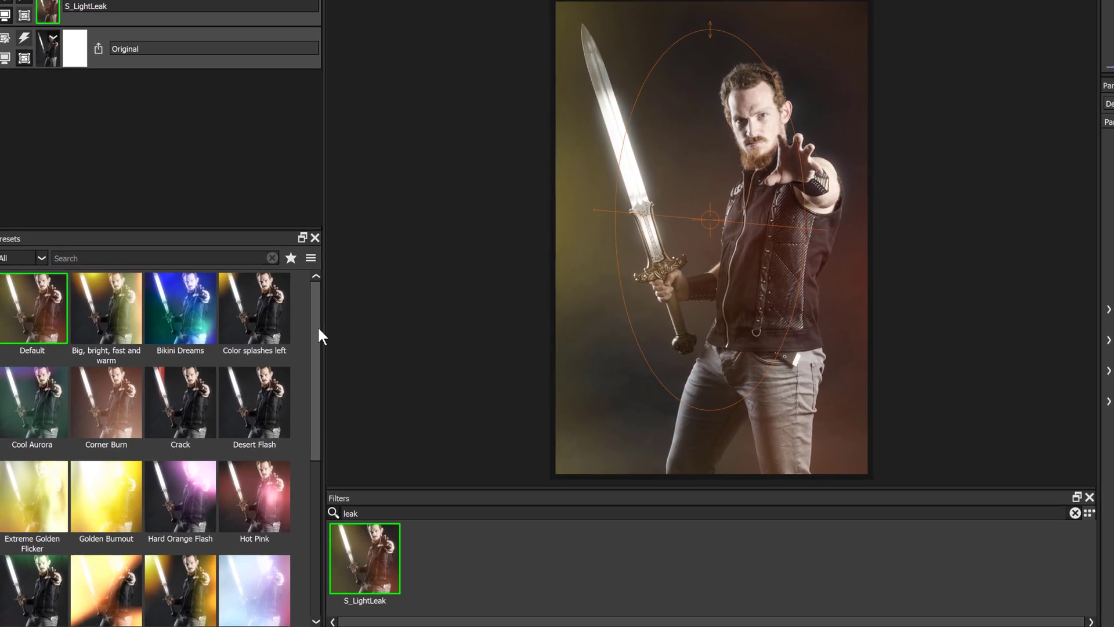
# - Try the Big, bright, fast and warm, Bikini Dreams, Color splashes left, Cool Aurora, Corner Burn, Crack and Desert Flash light leak presets
pyautogui.moveTo(318, 326); pyautogui.dragTo(318, 247)
pyautogui.click(134, 316)
pyautogui.click(184, 316)
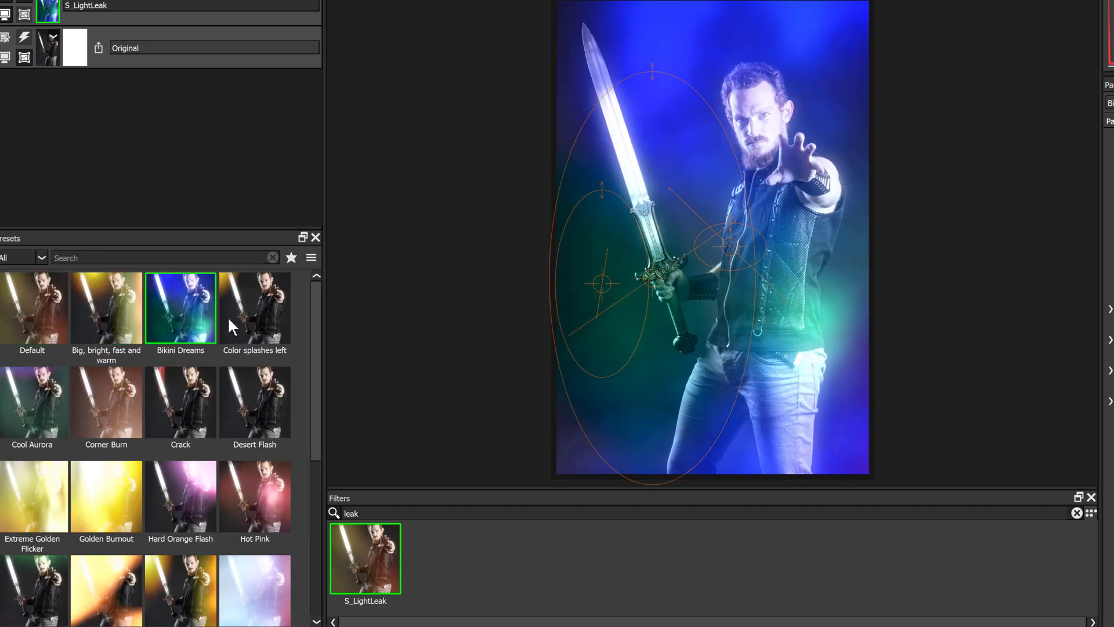
pyautogui.click(254, 313)
pyautogui.click(51, 395)
pyautogui.click(107, 406)
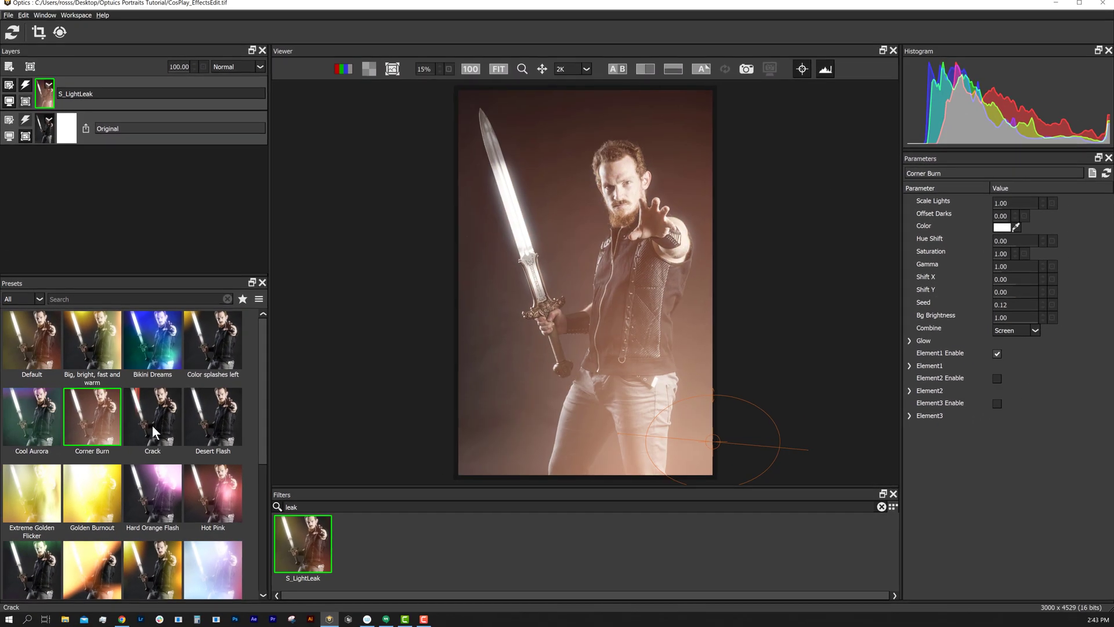
pyautogui.click(152, 425)
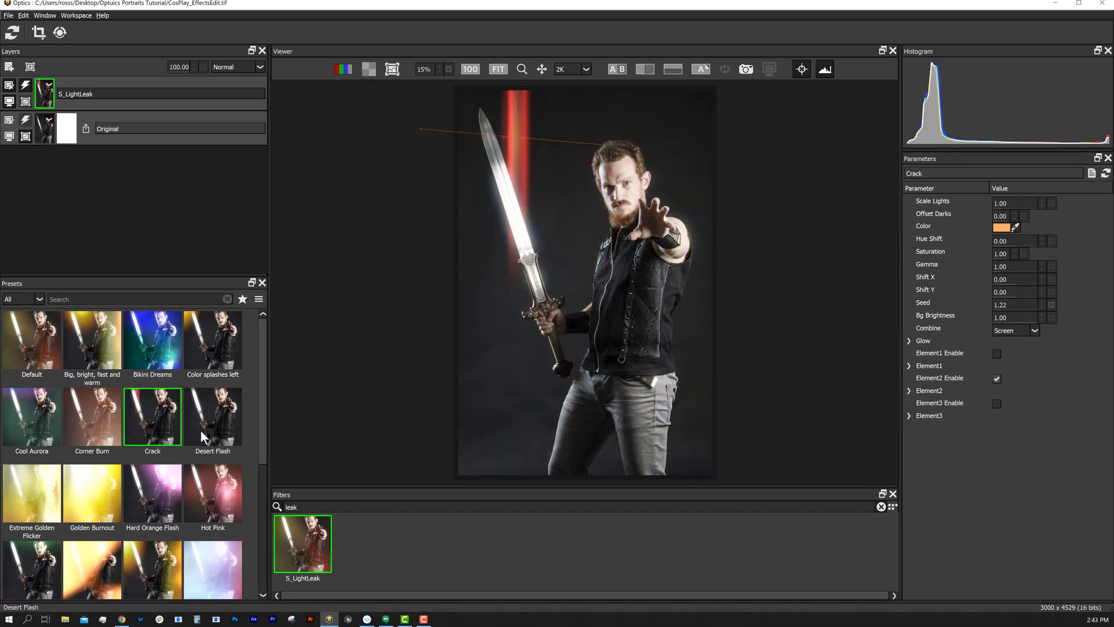
pyautogui.click(201, 426)
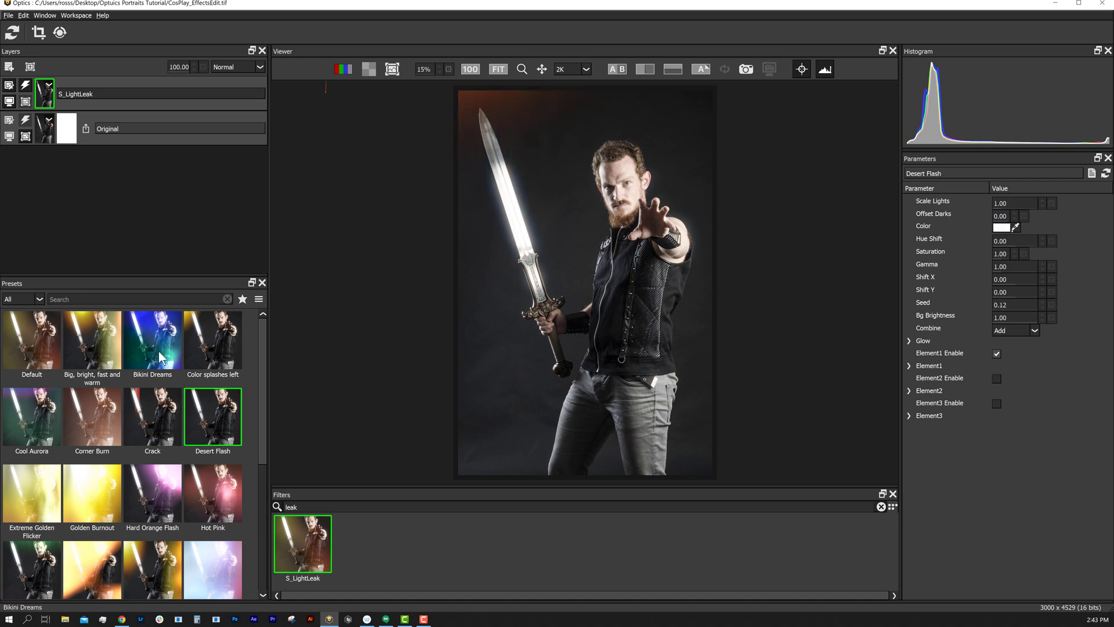
# - Try light leak presets including Extreme Golden Flicker, Old leaky film edges and Overbright, and settle on Bikini Dreams
pyautogui.click(35, 493)
pyautogui.click(152, 572)
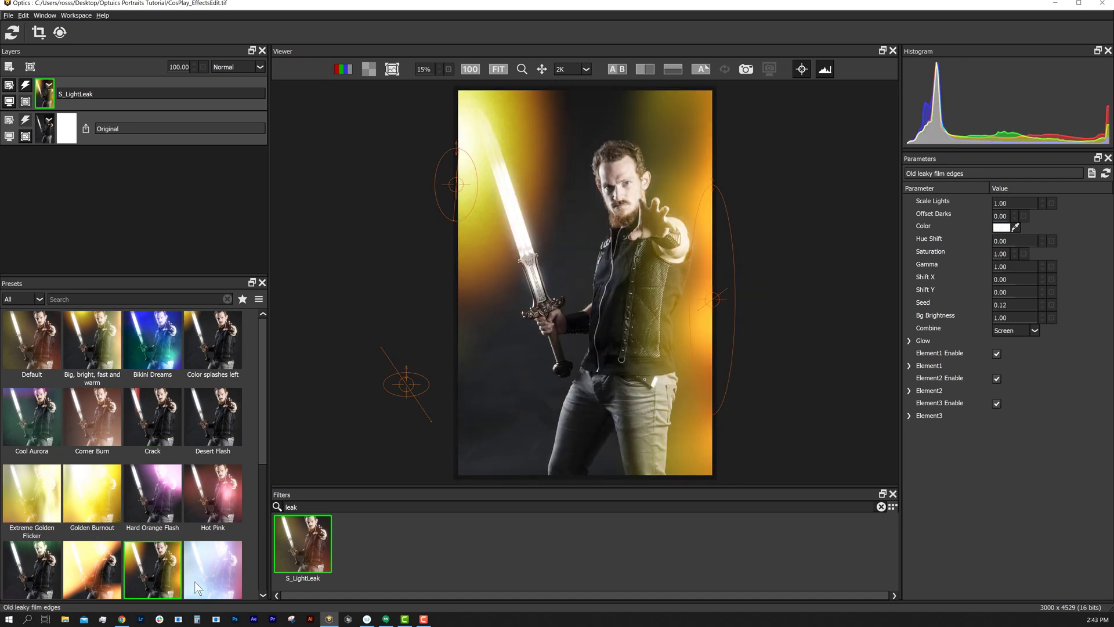
pyautogui.click(188, 580)
pyautogui.scroll(-1, 145, 575)
pyautogui.click(102, 574)
pyautogui.click(152, 330)
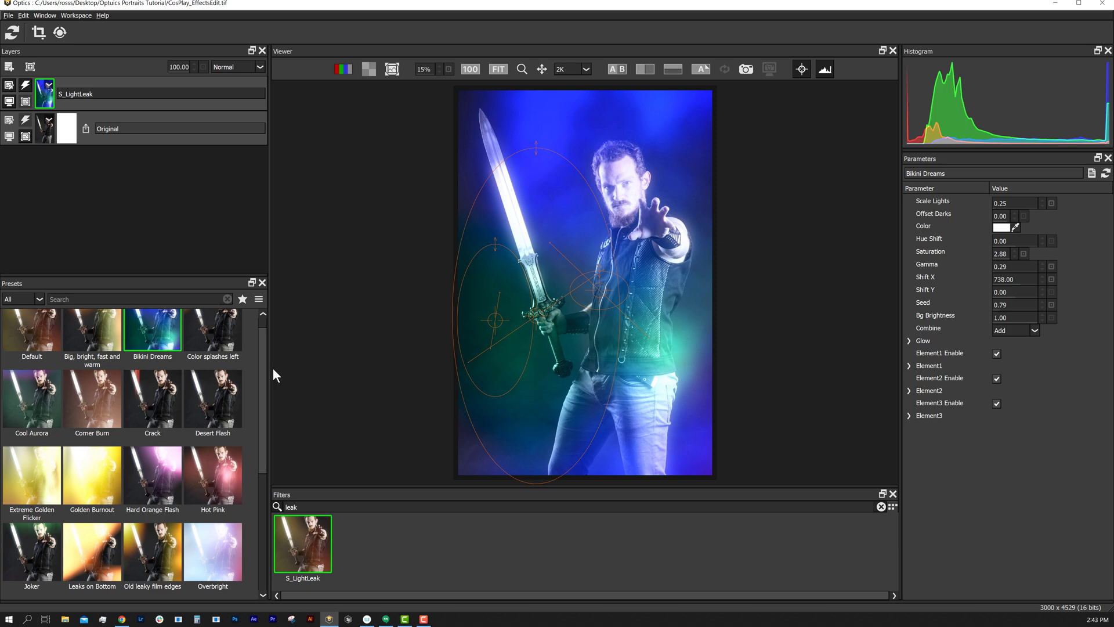
pyautogui.scroll(1, 153, 337)
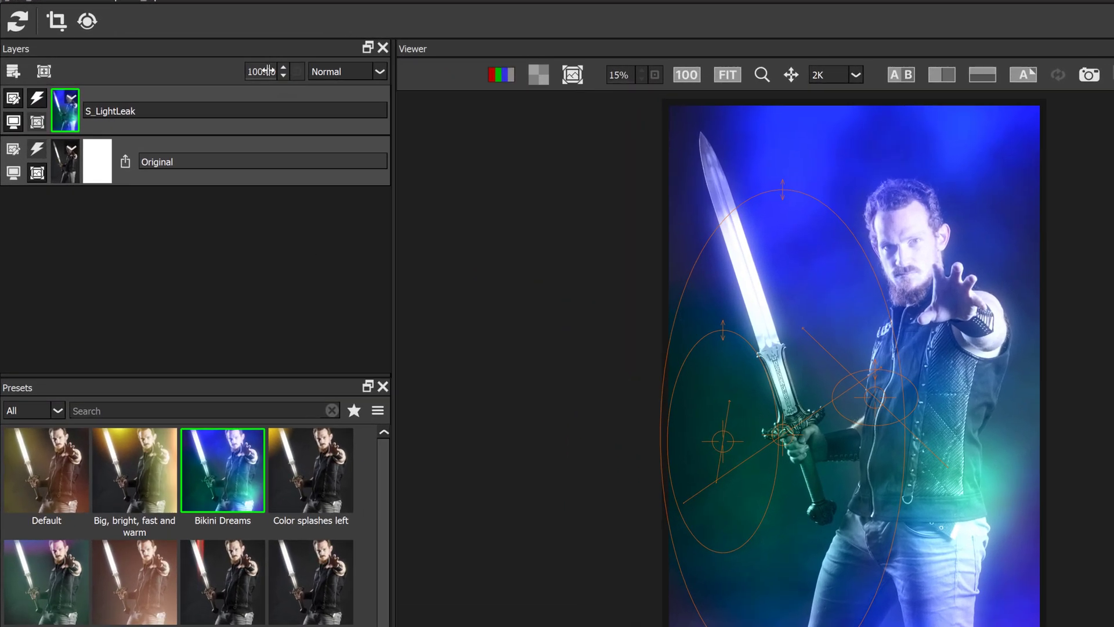
# - Set the S_LightLeak layer's blend mode to Soft Light at 100 opacity
pyautogui.moveTo(268, 71); pyautogui.dragTo(378, 146)
pyautogui.click(379, 71)
pyautogui.click(337, 111)
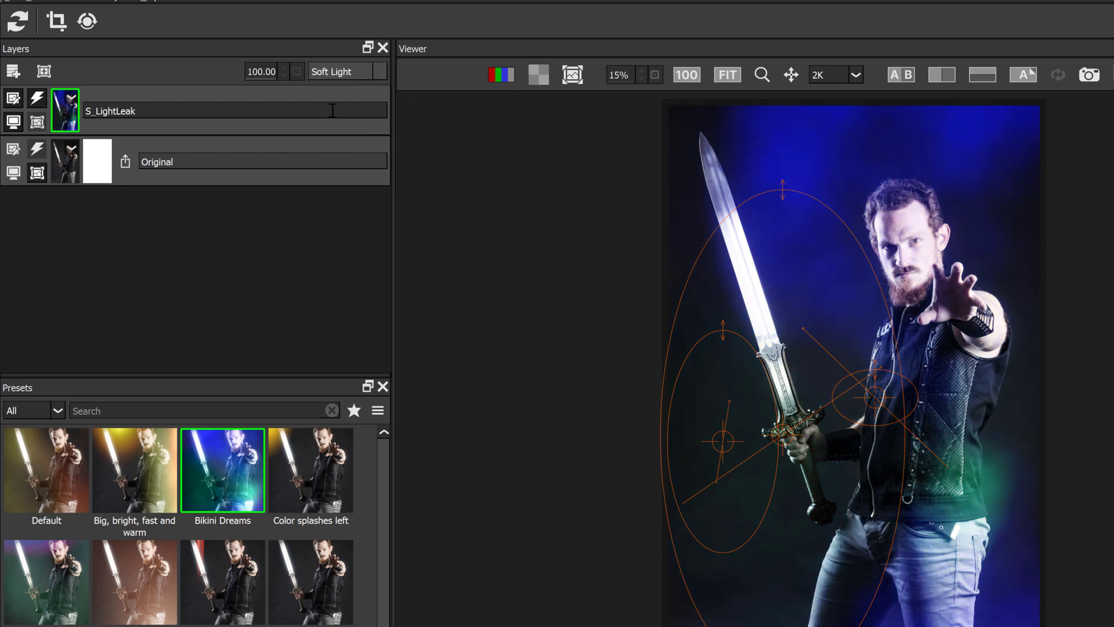
# - Add a Gradient mask to the S_LightLeak layer, preview the mask on its own and look over the other mask types
pyautogui.click(44, 71)
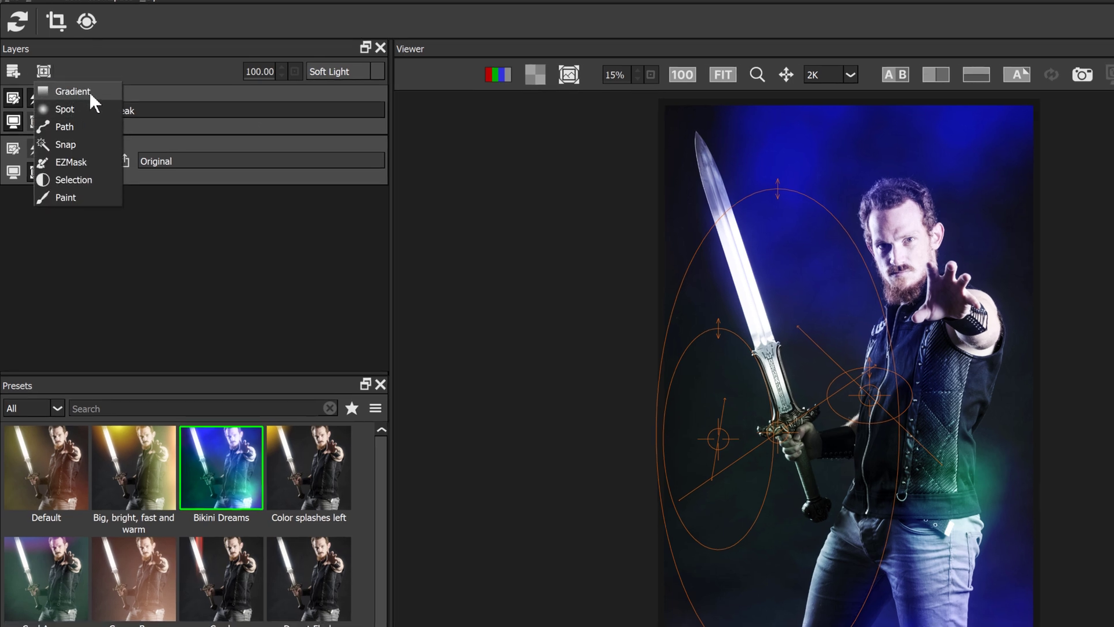
pyautogui.click(87, 92)
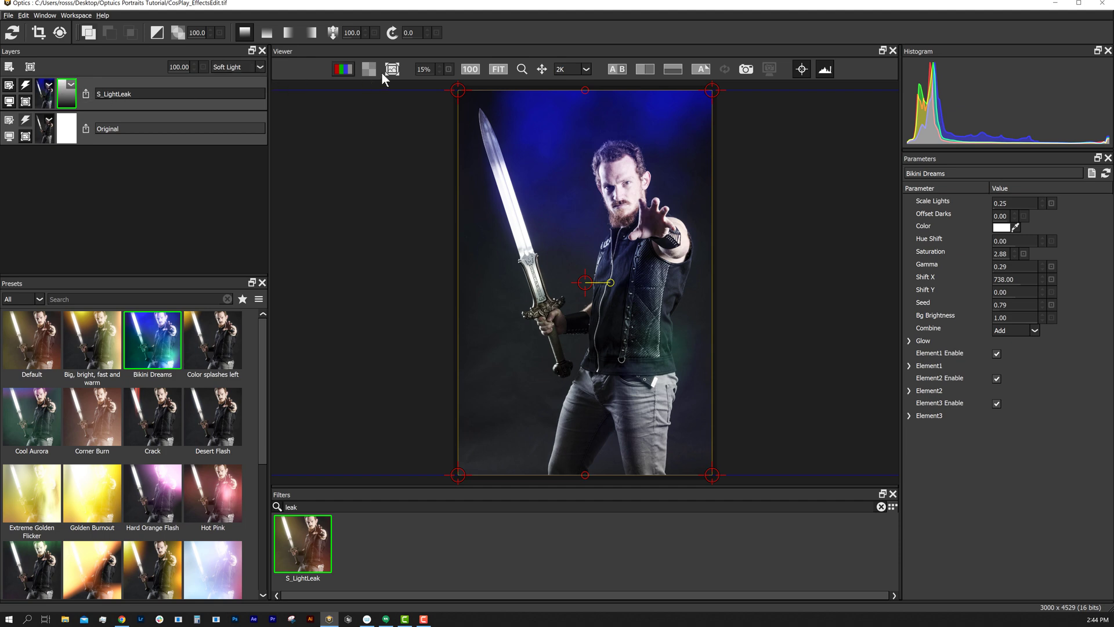
pyautogui.click(392, 70)
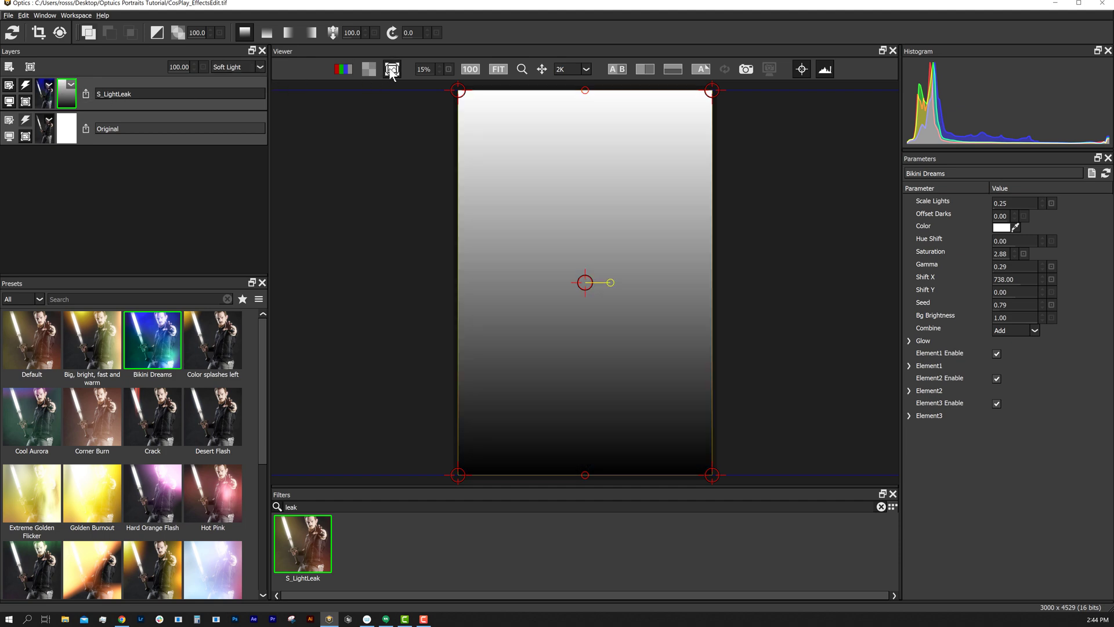
pyautogui.click(391, 69)
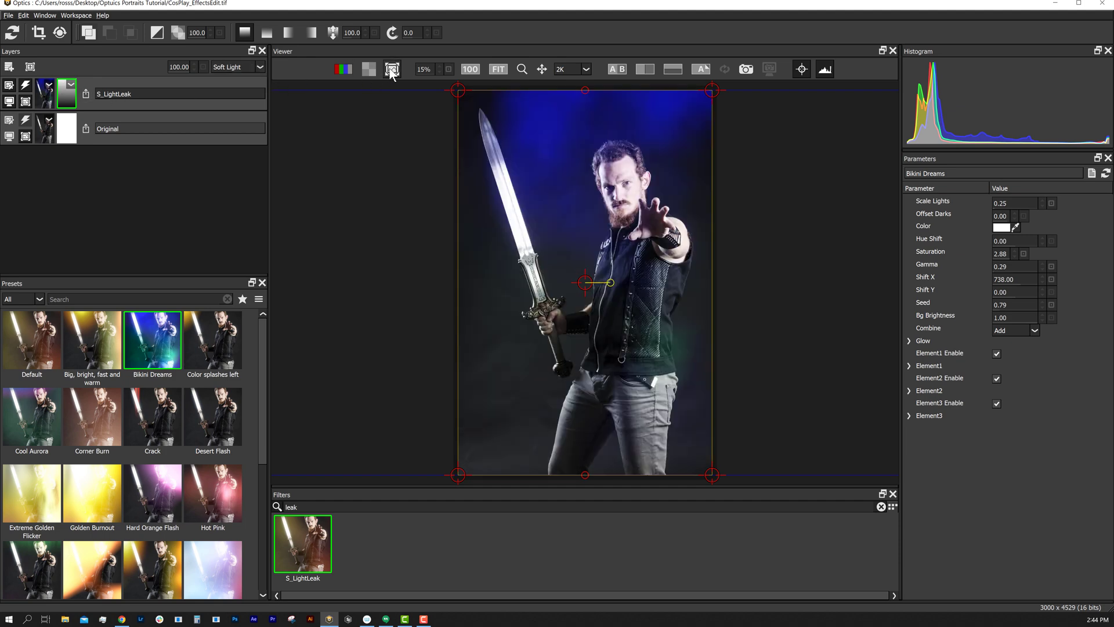
pyautogui.click(33, 68)
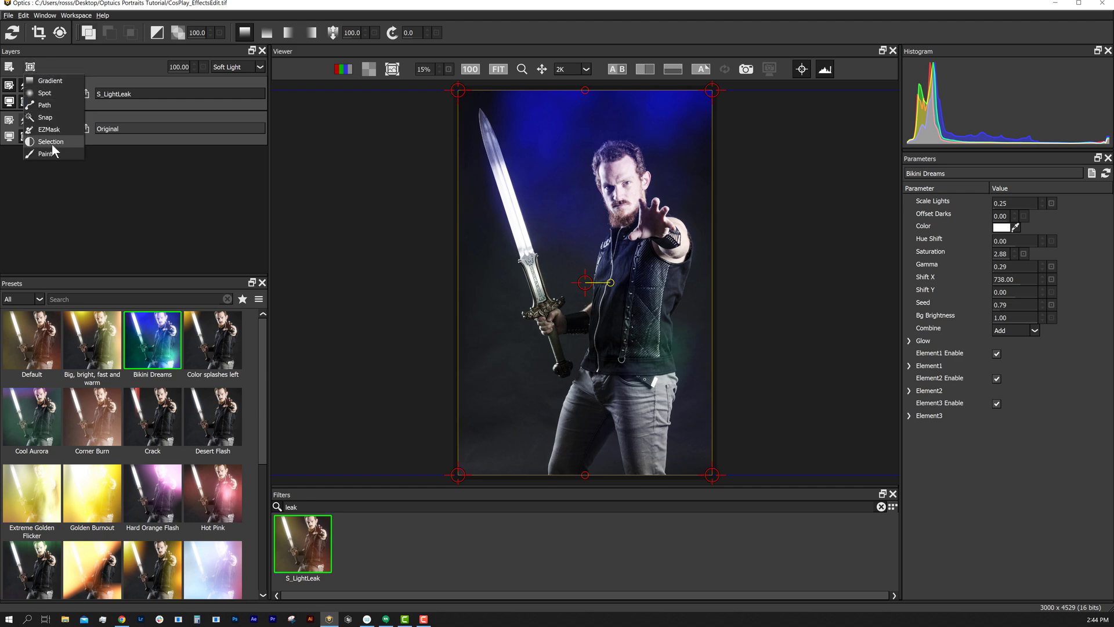
pyautogui.click(61, 56)
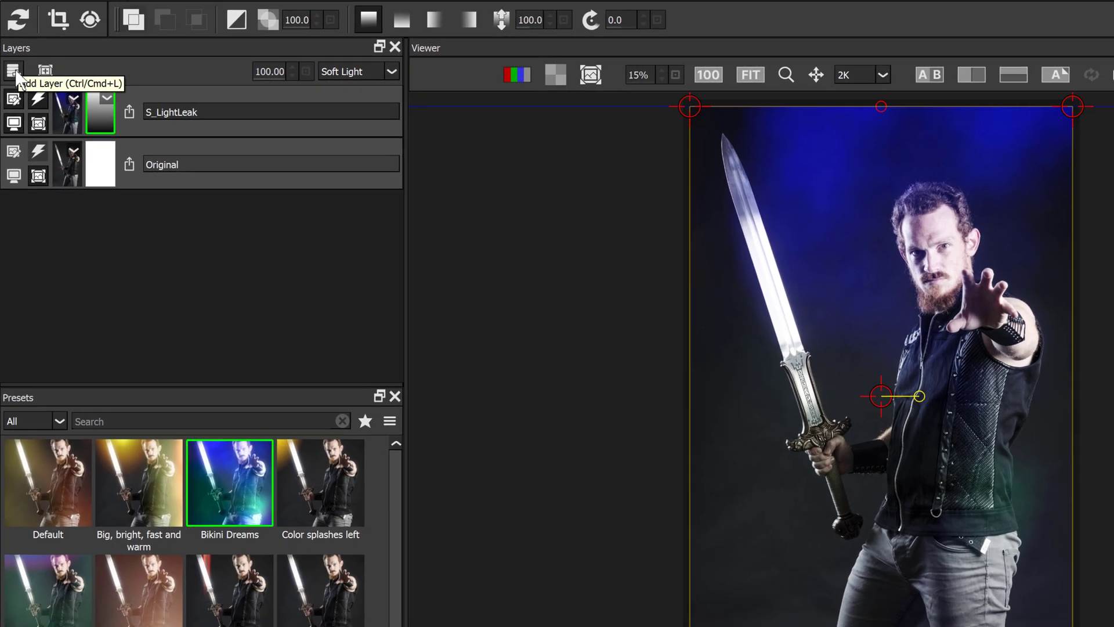
# - Add a layer with the S_LensFlare filter and position the flare's hotspot on the upper sword blade
pyautogui.click(16, 69)
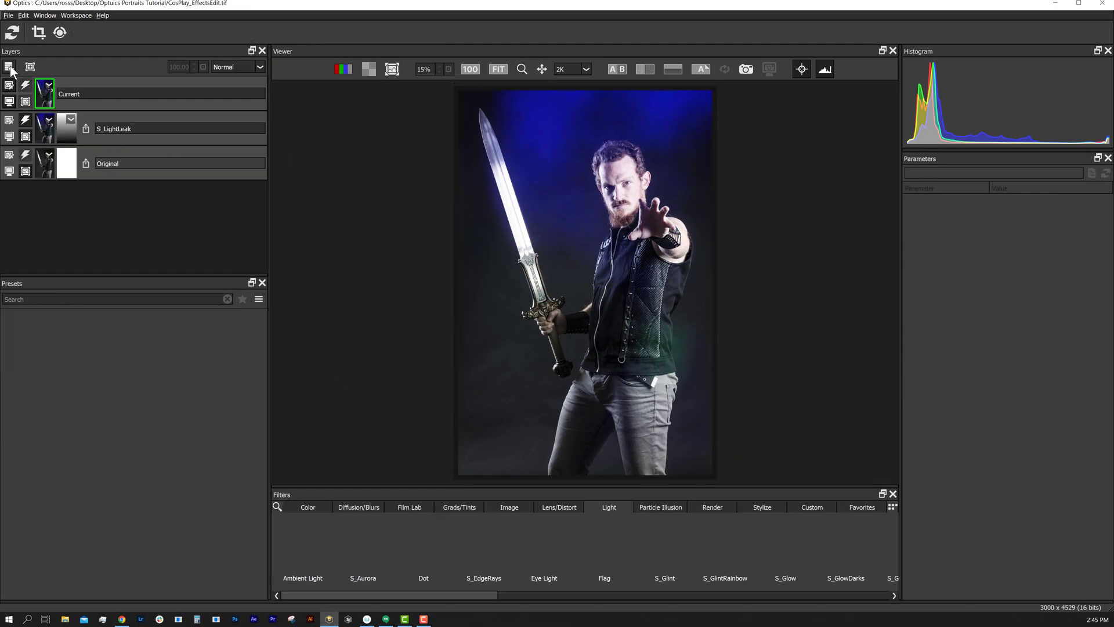
pyautogui.click(544, 598)
pyautogui.click(715, 555)
pyautogui.moveTo(557, 238); pyautogui.dragTo(508, 192)
# - Add another layer and apply the Cross Processing filter from the Film Lab category
pyautogui.click(10, 67)
pyautogui.click(409, 507)
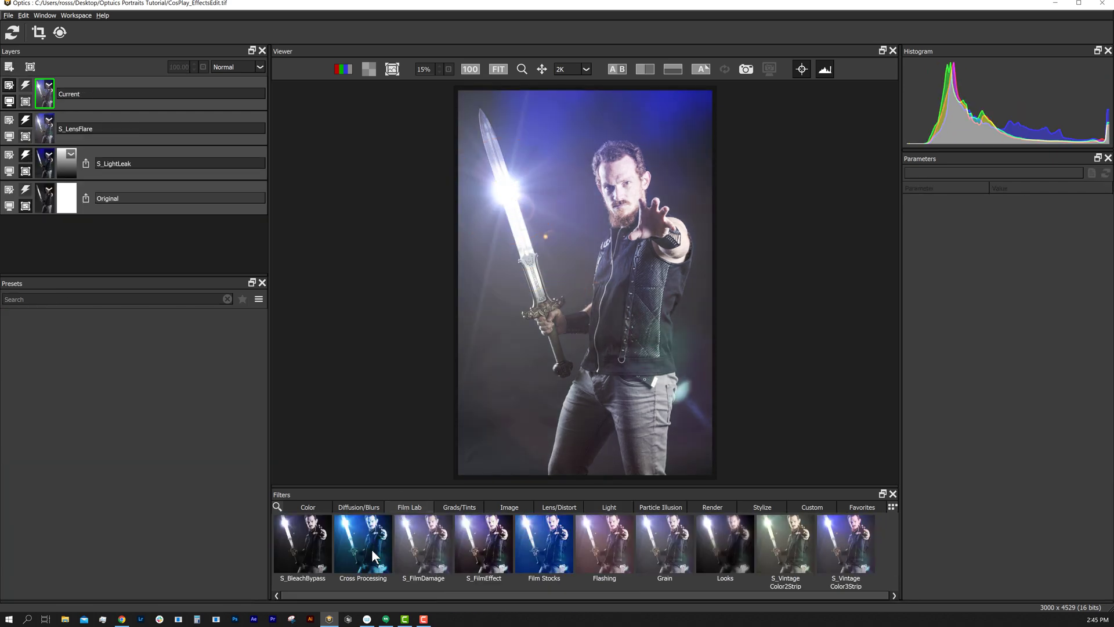
pyautogui.click(372, 549)
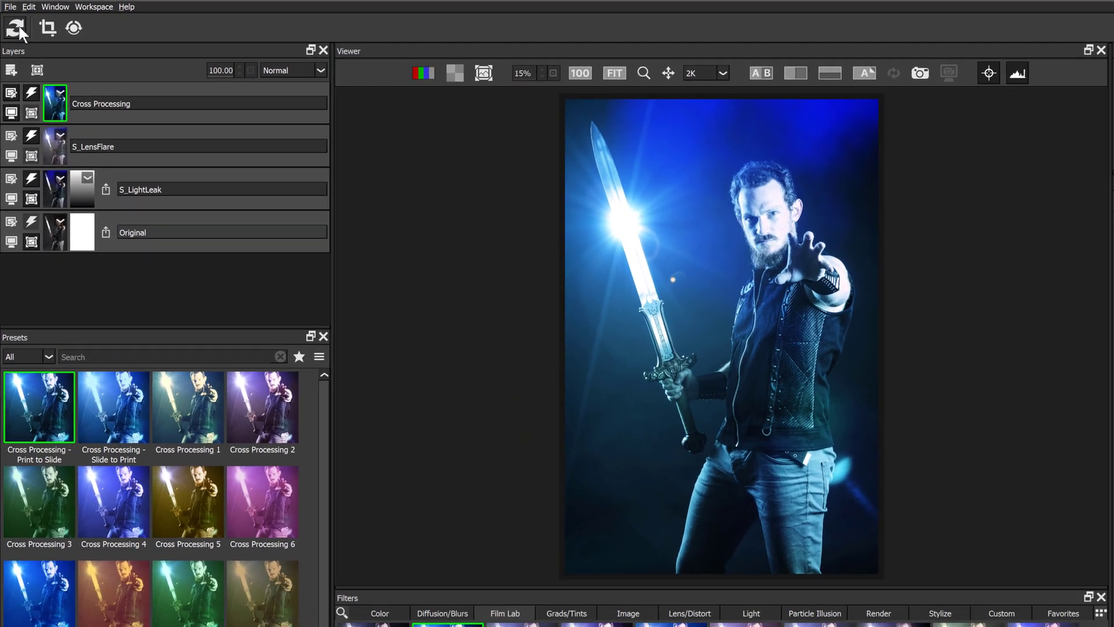
pyautogui.click(19, 25)
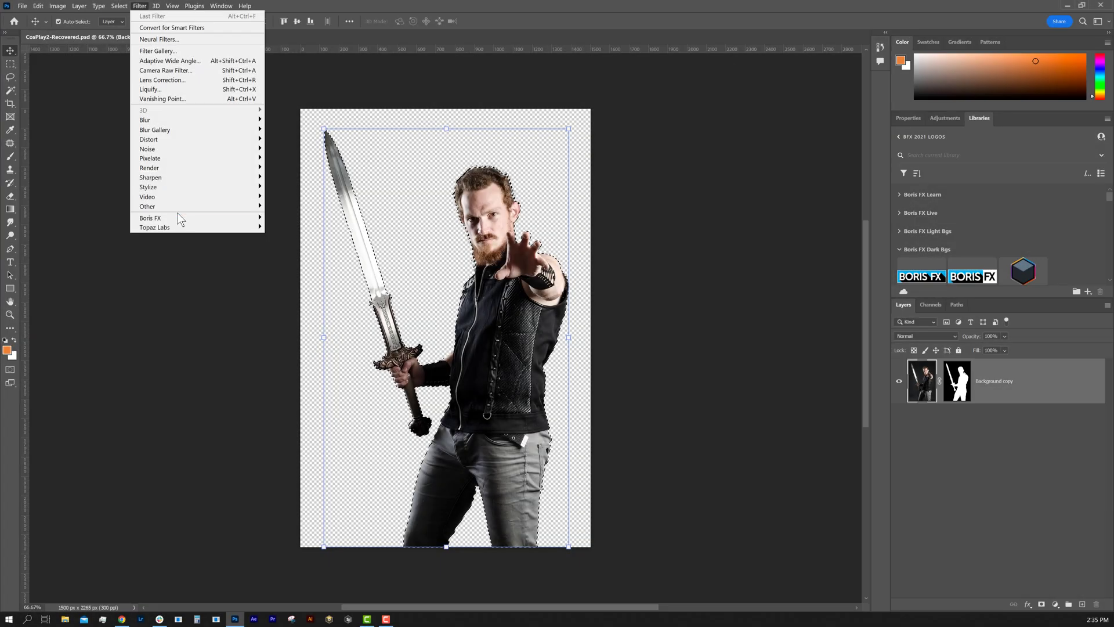
# - Switch to Photoshop and open the Boris FX filters for the cut-out Background copy layer
pyautogui.moveTo(209, 218)
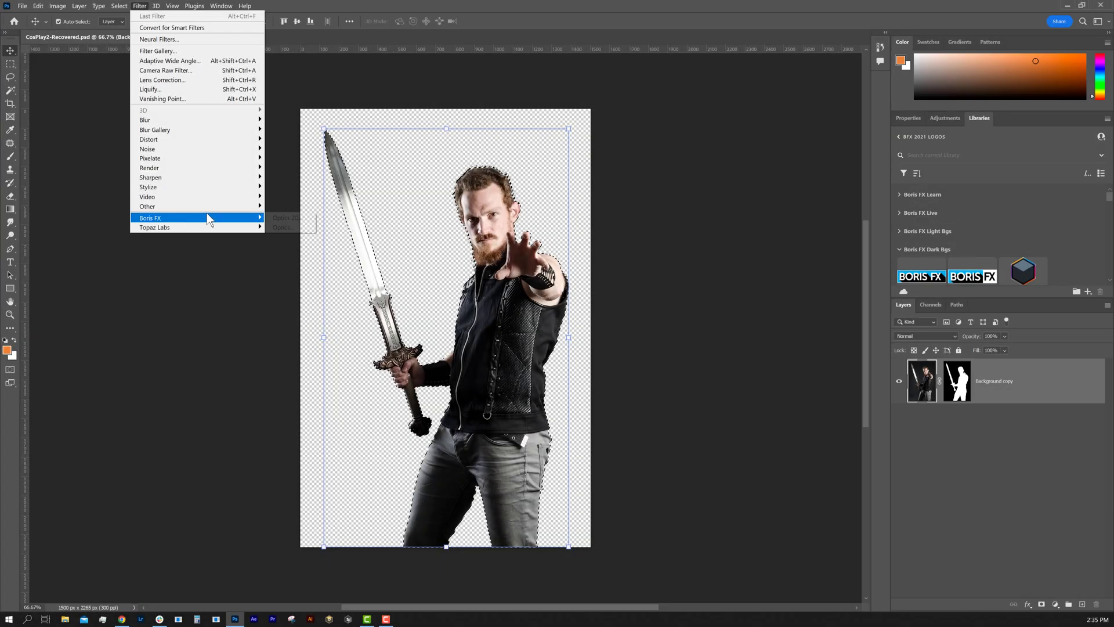
pyautogui.click(288, 218)
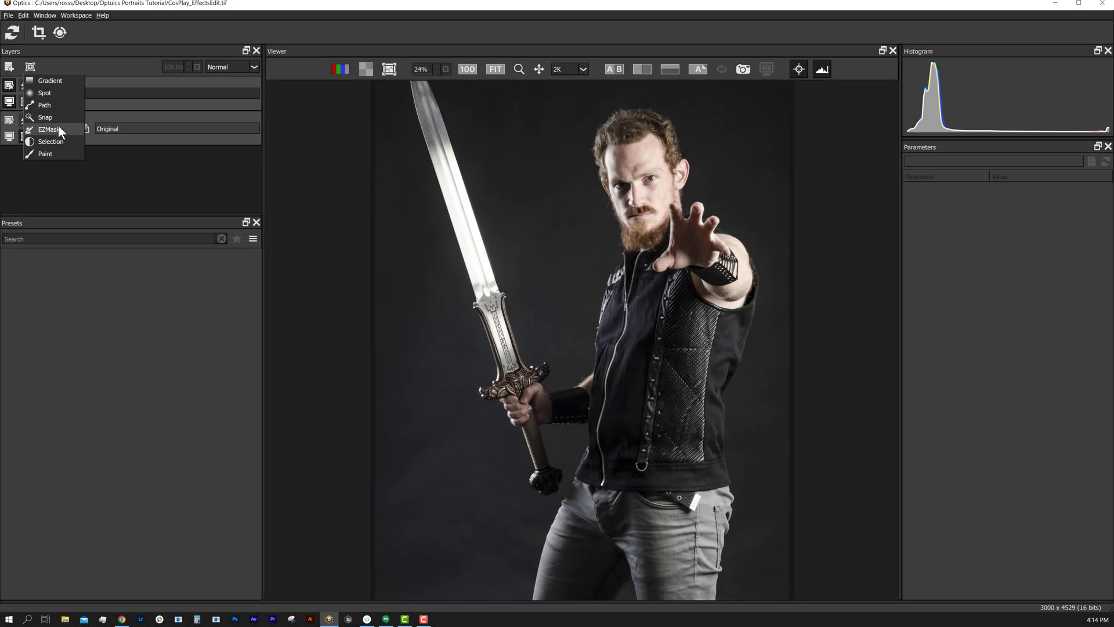
# - In Optics, add an EZMask to the Current layer and paint foreground strokes over the man's face, body, arms and sword
pyautogui.click(59, 128)
pyautogui.moveTo(639, 163); pyautogui.dragTo(676, 595)
pyautogui.moveTo(717, 279); pyautogui.dragTo(572, 589)
pyautogui.moveTo(641, 244); pyautogui.dragTo(608, 472)
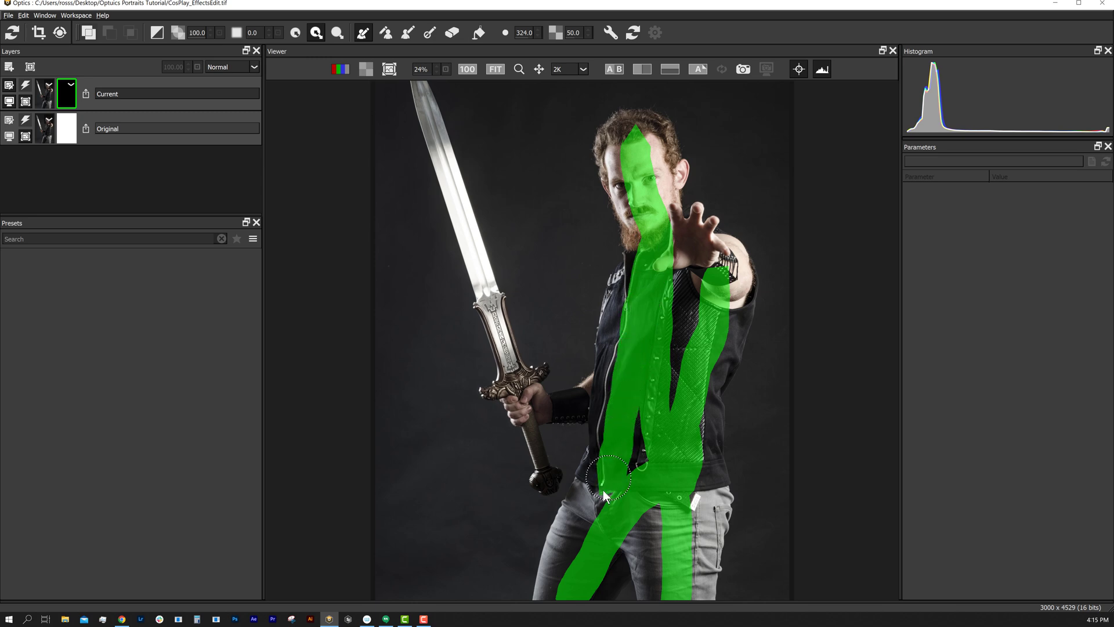
pyautogui.moveTo(680, 314); pyautogui.dragTo(630, 321)
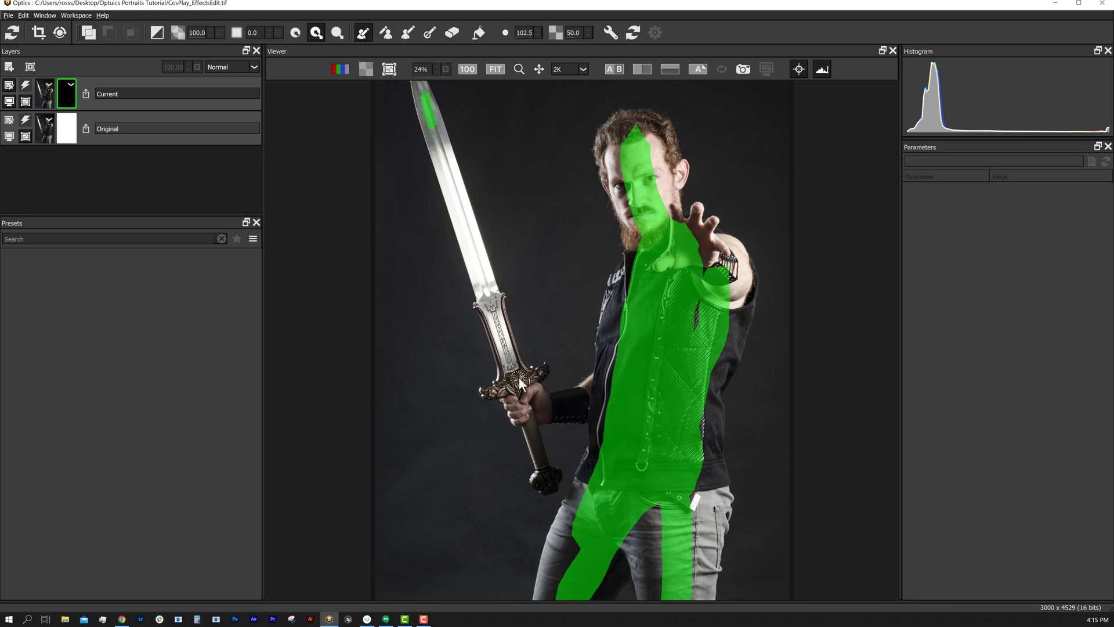
pyautogui.moveTo(505, 383)
pyautogui.mouseDown()
pyautogui.moveTo(524, 409)
pyautogui.moveTo(546, 481)
pyautogui.mouseUp()
pyautogui.moveTo(609, 391); pyautogui.dragTo(691, 254)
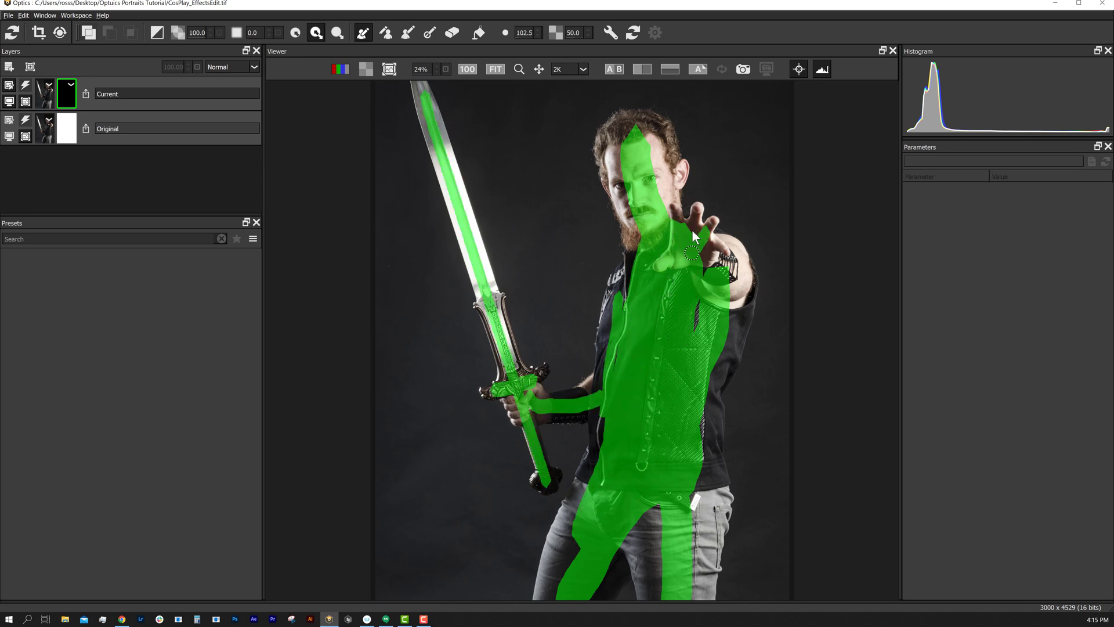
pyautogui.moveTo(730, 320); pyautogui.dragTo(697, 554)
# - Paint EZMask background strokes over the backdrop around the sword and the man, and calculate the mask
pyautogui.moveTo(469, 351)
pyautogui.mouseDown()
pyautogui.moveTo(376, 90)
pyautogui.moveTo(408, 570)
pyautogui.mouseUp()
pyautogui.moveTo(480, 463); pyautogui.dragTo(454, 597)
pyautogui.moveTo(501, 524); pyautogui.dragTo(491, 597)
pyautogui.moveTo(569, 345); pyautogui.dragTo(542, 83)
pyautogui.moveTo(555, 308); pyautogui.dragTo(483, 88)
pyautogui.moveTo(537, 83); pyautogui.dragTo(589, 224)
pyautogui.moveTo(744, 113); pyautogui.dragTo(780, 83)
pyautogui.moveTo(590, 92); pyautogui.dragTo(715, 99)
pyautogui.moveTo(736, 115)
pyautogui.mouseDown()
pyautogui.moveTo(708, 160)
pyautogui.moveTo(764, 483)
pyautogui.mouseUp()
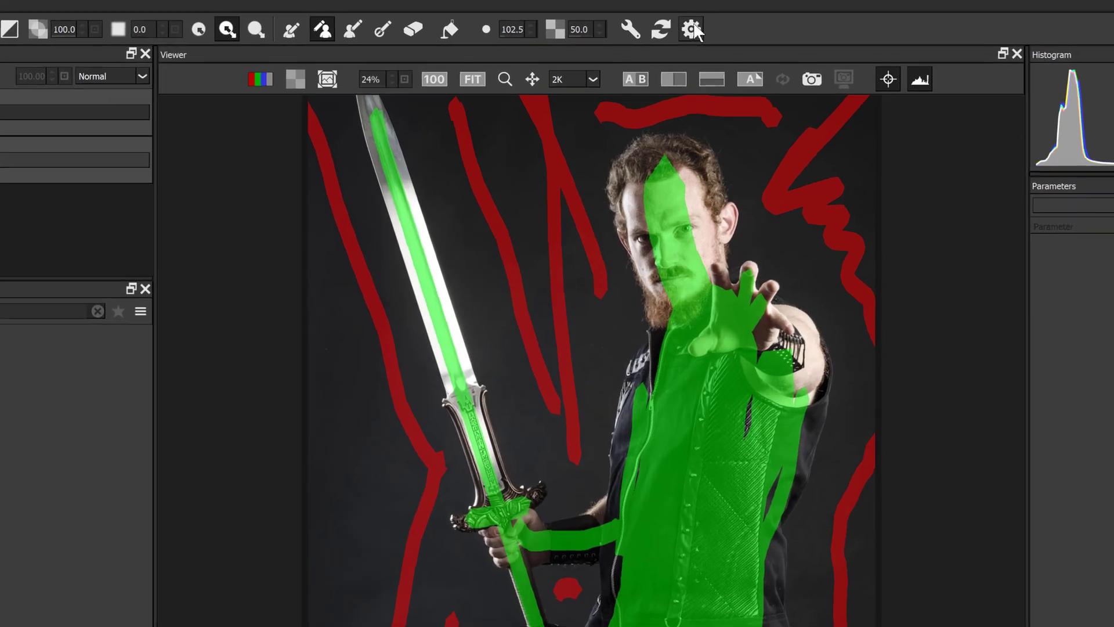
pyautogui.click(655, 33)
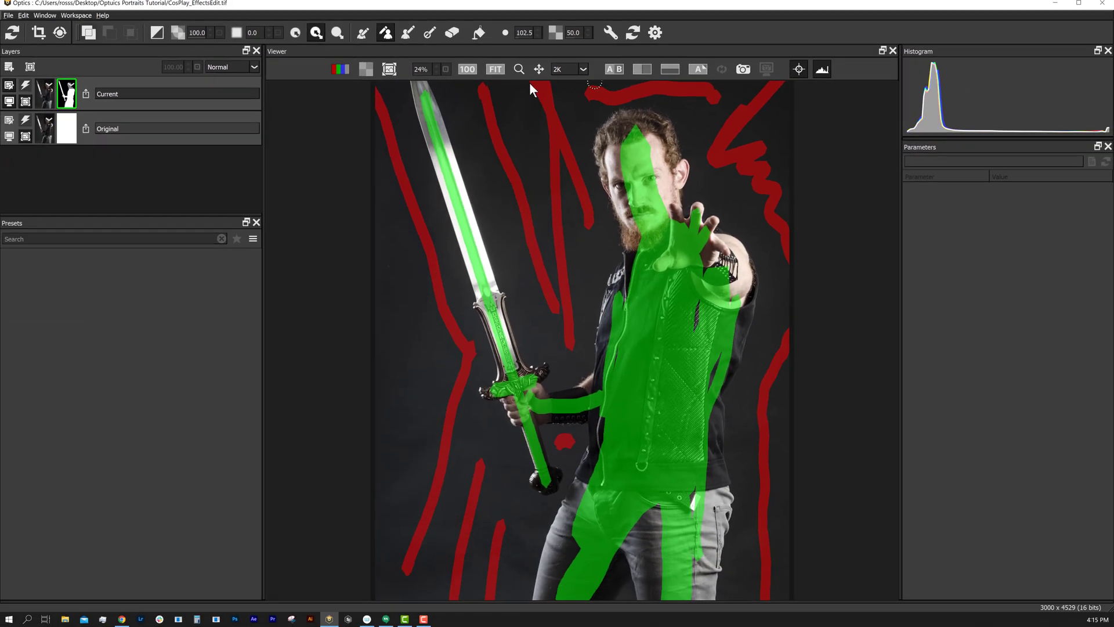
# - Show only the mask in the viewer and set the mask's blur to 100
pyautogui.rightClick(251, 34)
pyautogui.click(228, 48)
pyautogui.click(239, 65)
pyautogui.click(239, 65)
pyautogui.click(282, 36)
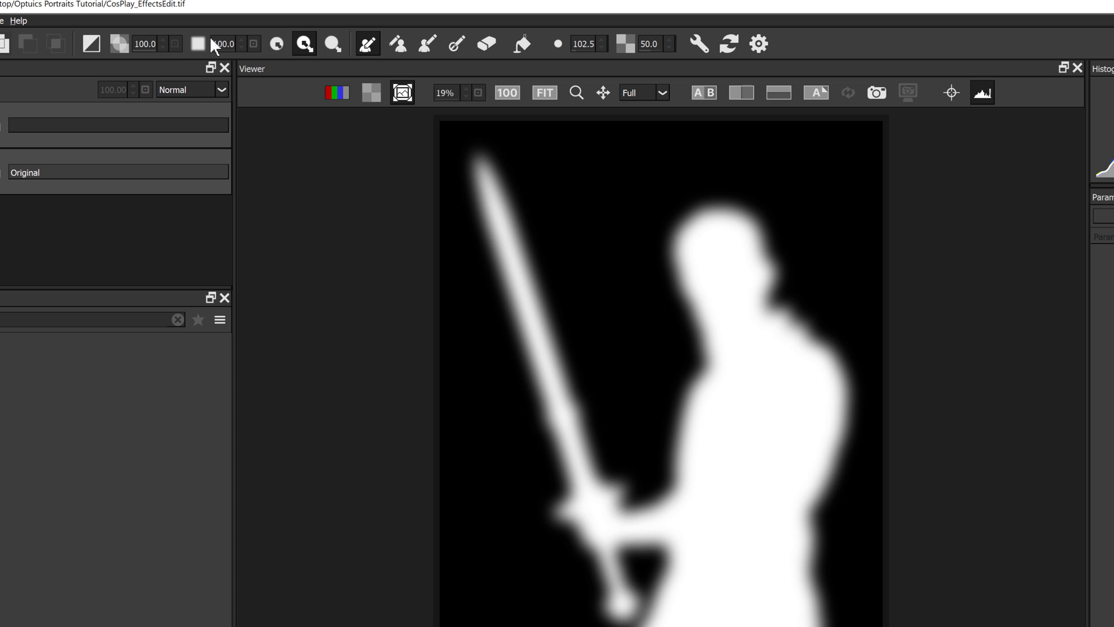
# - Invert the EZMask, reset its blur to 0 and return the viewer from the mask to the image
pyautogui.click(97, 44)
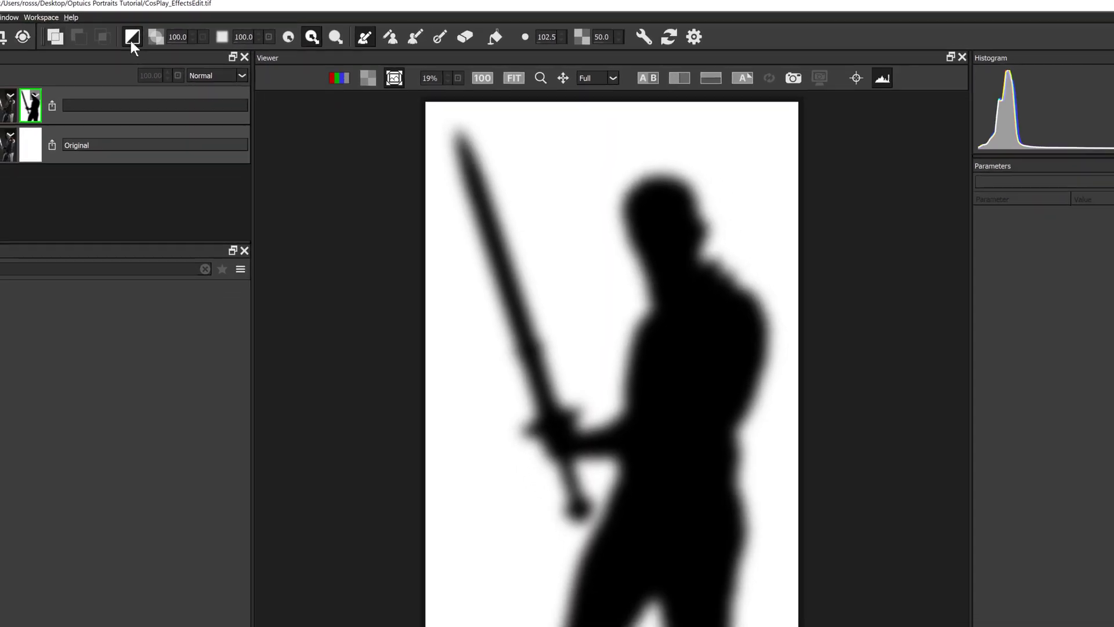
pyautogui.click(95, 44)
pyautogui.rightClick(223, 44)
pyautogui.click(250, 61)
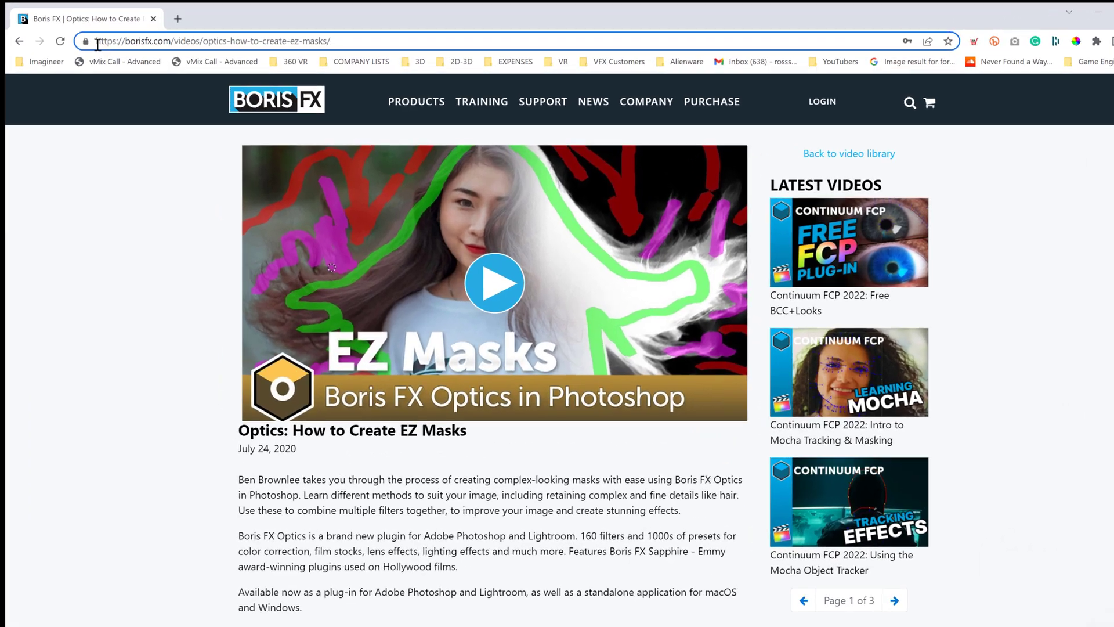
pyautogui.moveTo(123, 51); pyautogui.dragTo(311, 56)
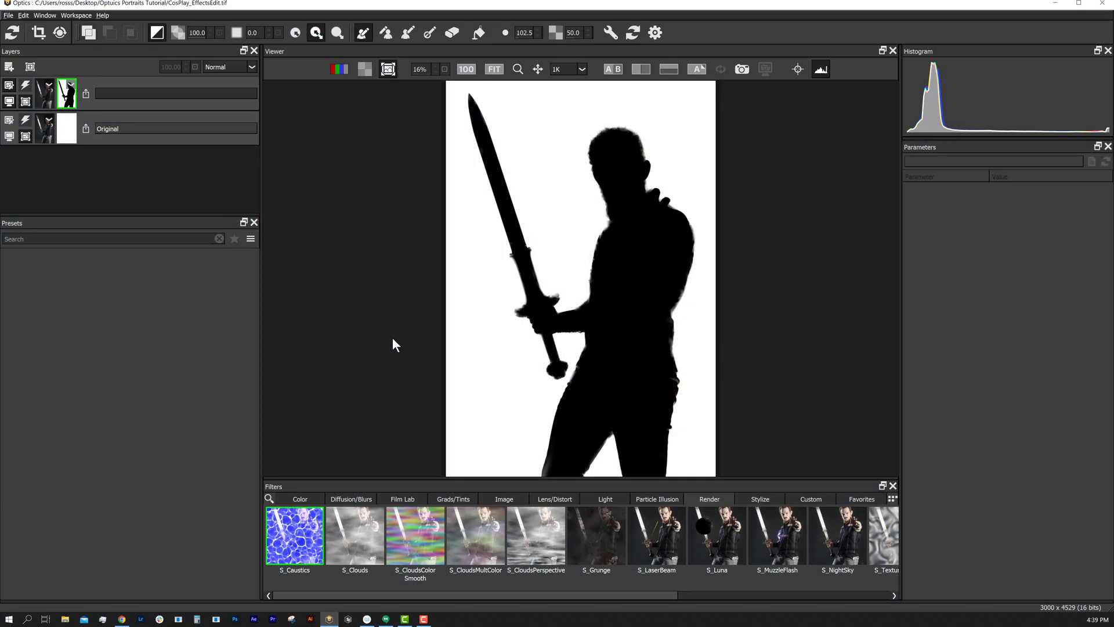
pyautogui.click(390, 69)
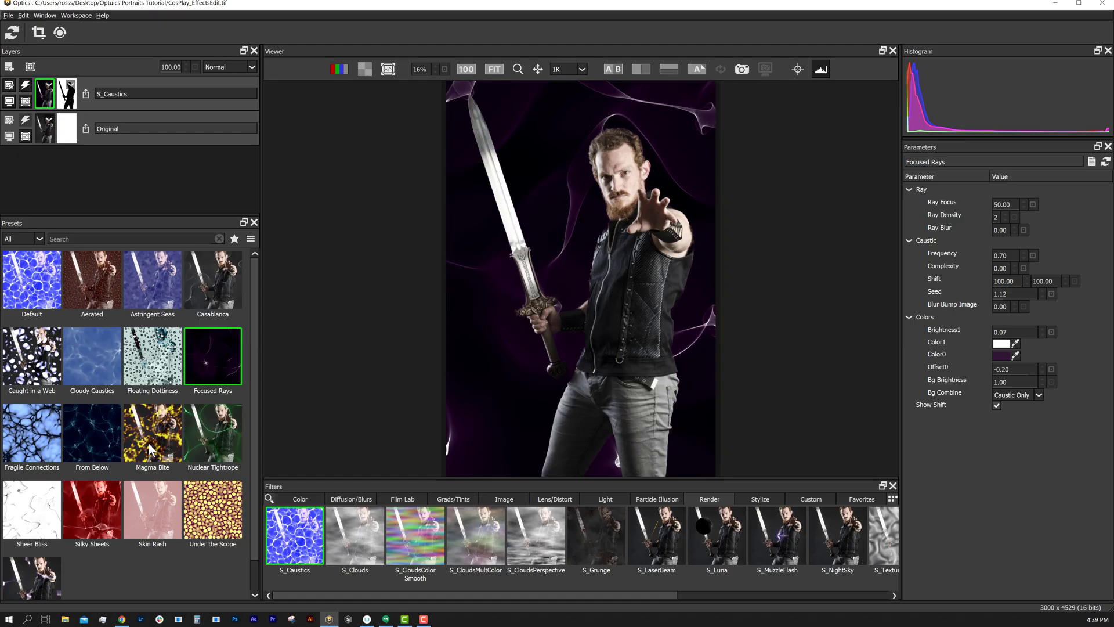
# - Try the From Below and Fragile Connections presets of the S_Caustics filter on the masked background
pyautogui.click(93, 439)
pyautogui.click(31, 441)
pyautogui.click(89, 447)
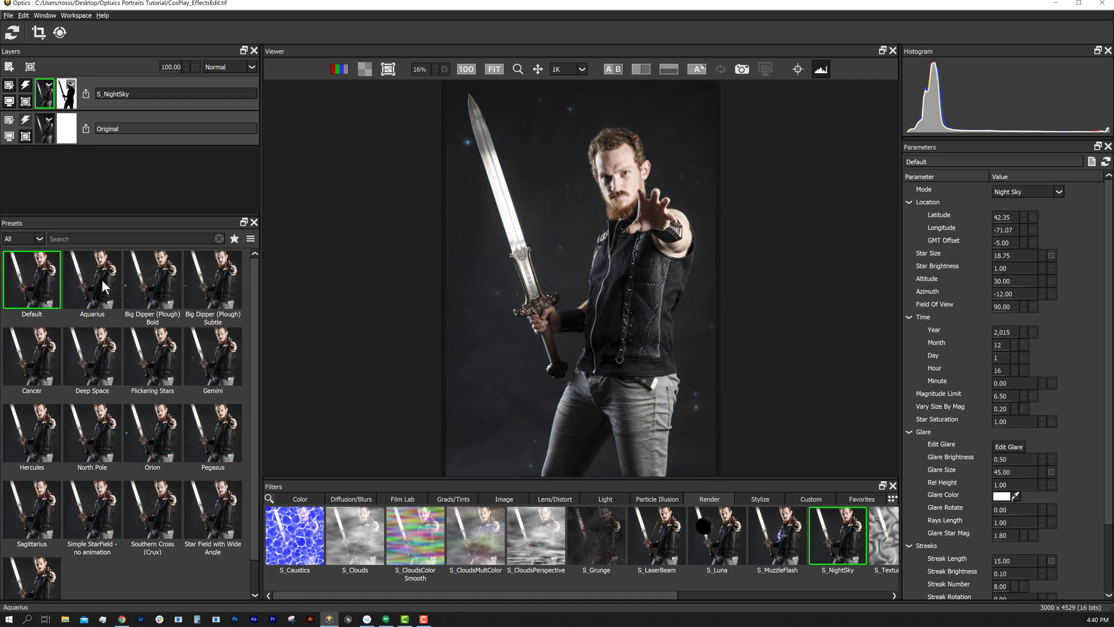
# - Try the Aquarius, Big Dipper (Plough) Bold, Big Dipper (Plough) Subtle and Gemini presets of the S_NightSky filter
pyautogui.click(99, 280)
pyautogui.click(152, 281)
pyautogui.click(213, 294)
pyautogui.click(201, 372)
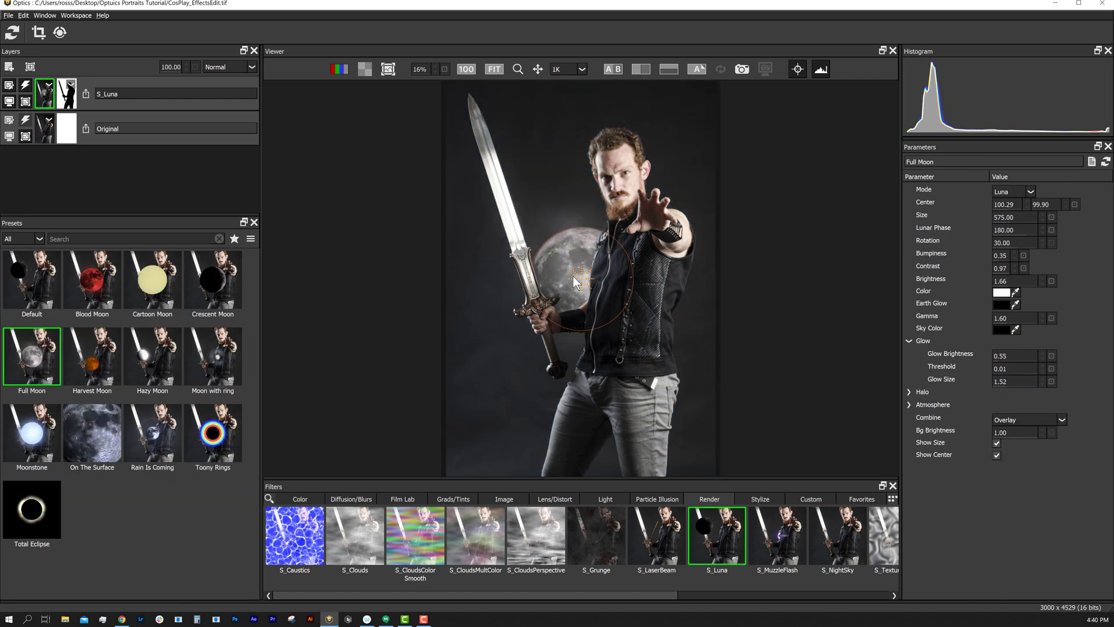
# - Move the S_Luna filter's Full Moon behind the man's head and adjust its size
pyautogui.moveTo(573, 276); pyautogui.dragTo(673, 164)
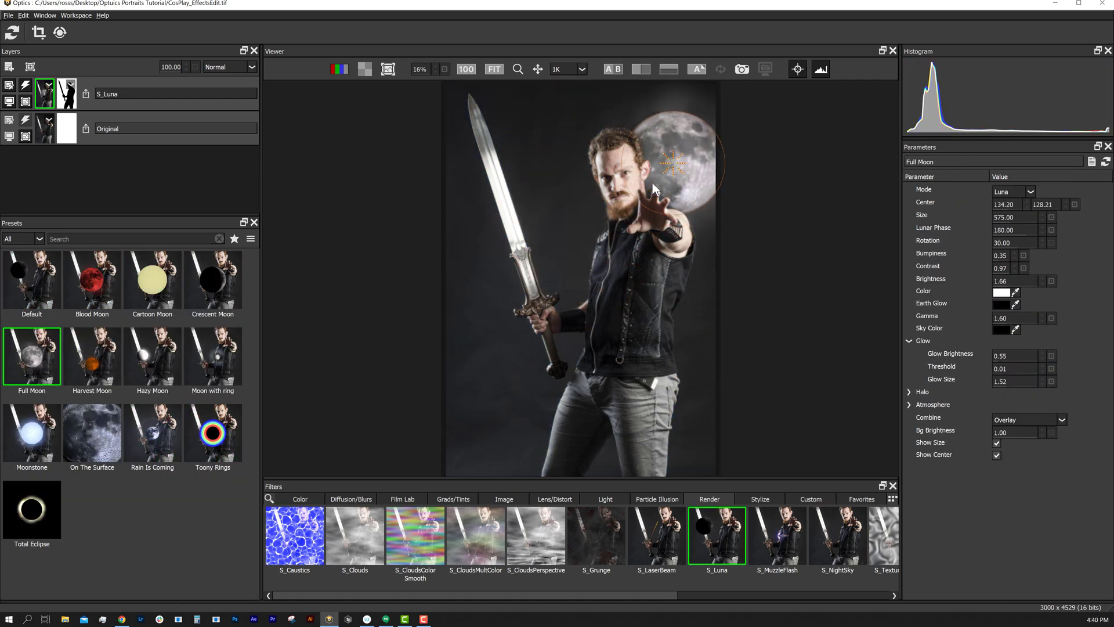
pyautogui.moveTo(636, 210)
pyautogui.mouseDown()
pyautogui.moveTo(618, 231)
pyautogui.moveTo(626, 225)
pyautogui.mouseUp()
# - Try the S_TextureTiles filter with the Alien Groove, Blue Steel Shutters and Corrugated Steel Waves presets
pyautogui.click(745, 546)
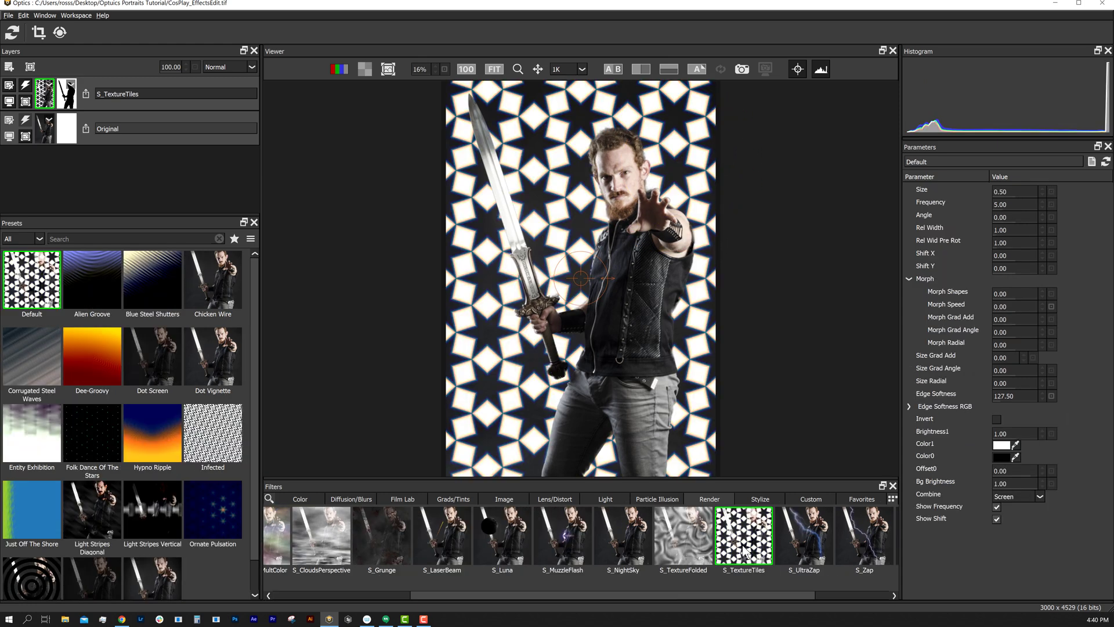
pyautogui.click(96, 284)
pyautogui.click(150, 290)
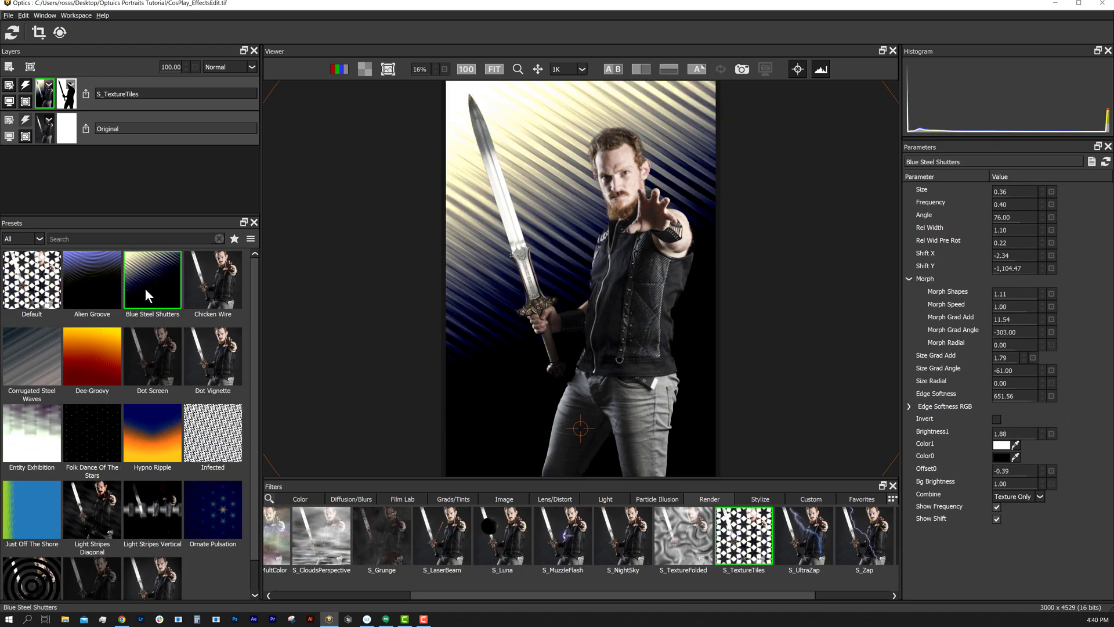
pyautogui.click(38, 375)
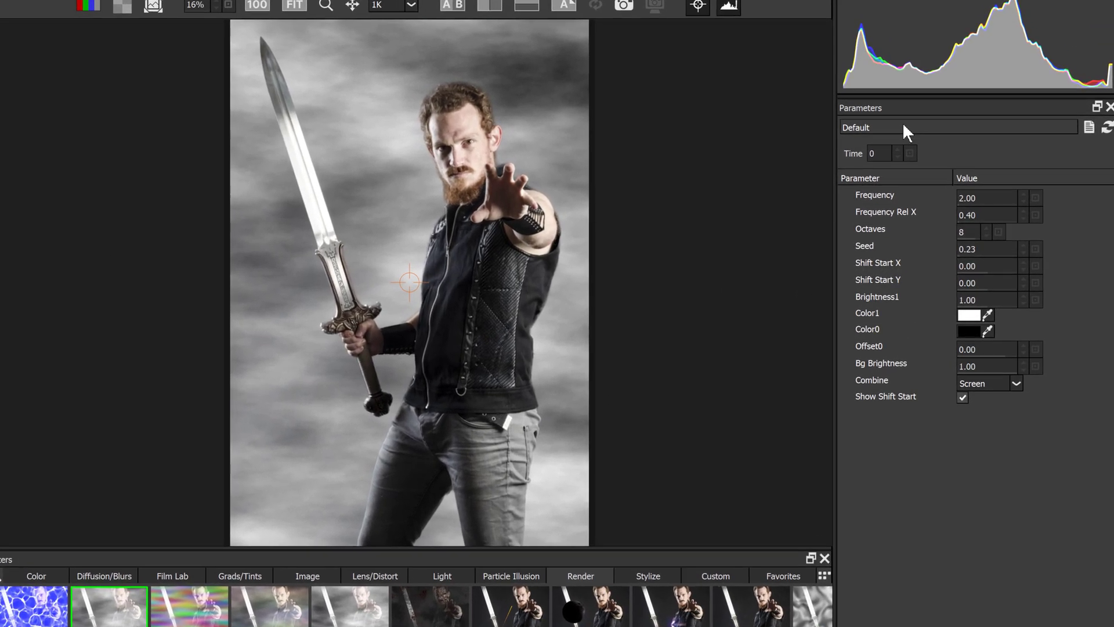
# - Set the S_Clouds background effect's frequency to 2.45 and its layer opacity to 8
pyautogui.moveTo(989, 193); pyautogui.dragTo(992, 195)
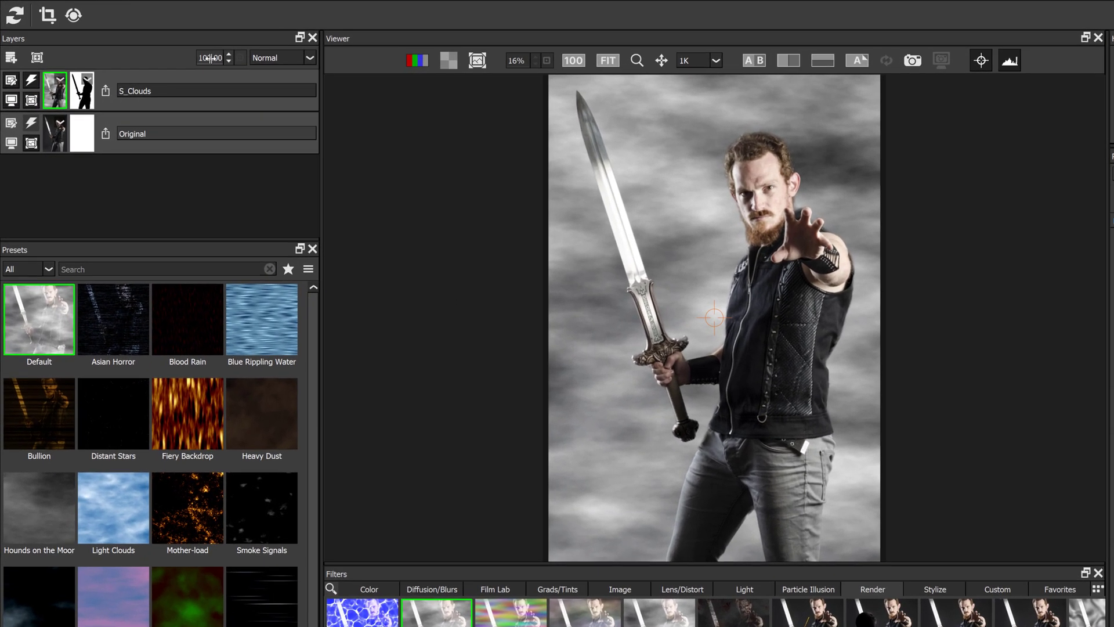
pyautogui.moveTo(202, 57); pyautogui.dragTo(225, 126)
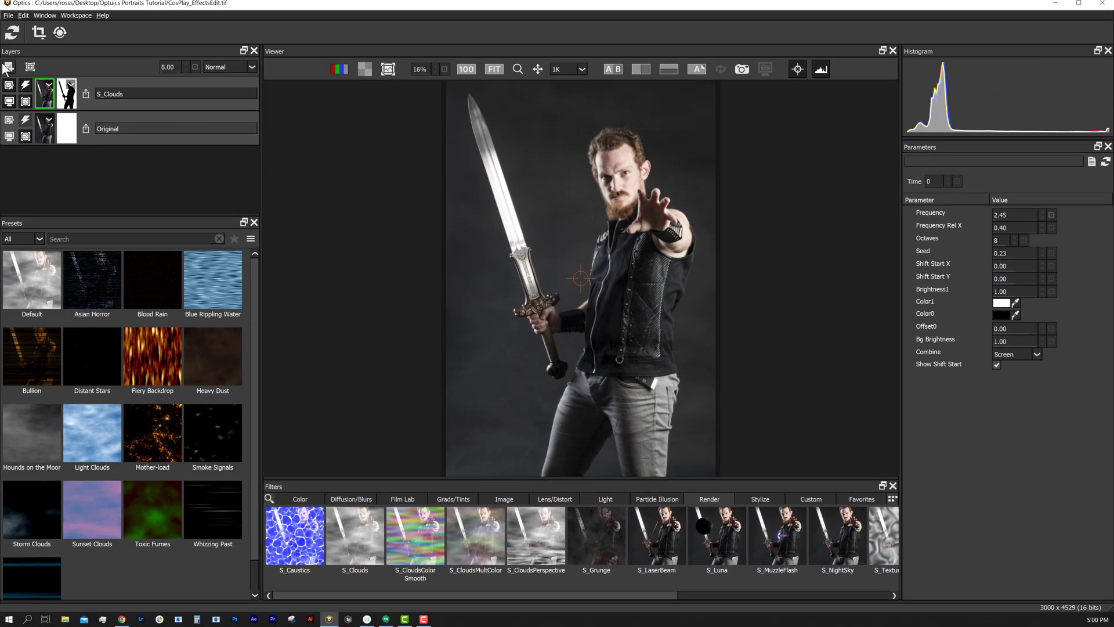
# - Add a new layer with the Day for Night filter, found by searching "day for", and set its opacity to 66
pyautogui.click(9, 67)
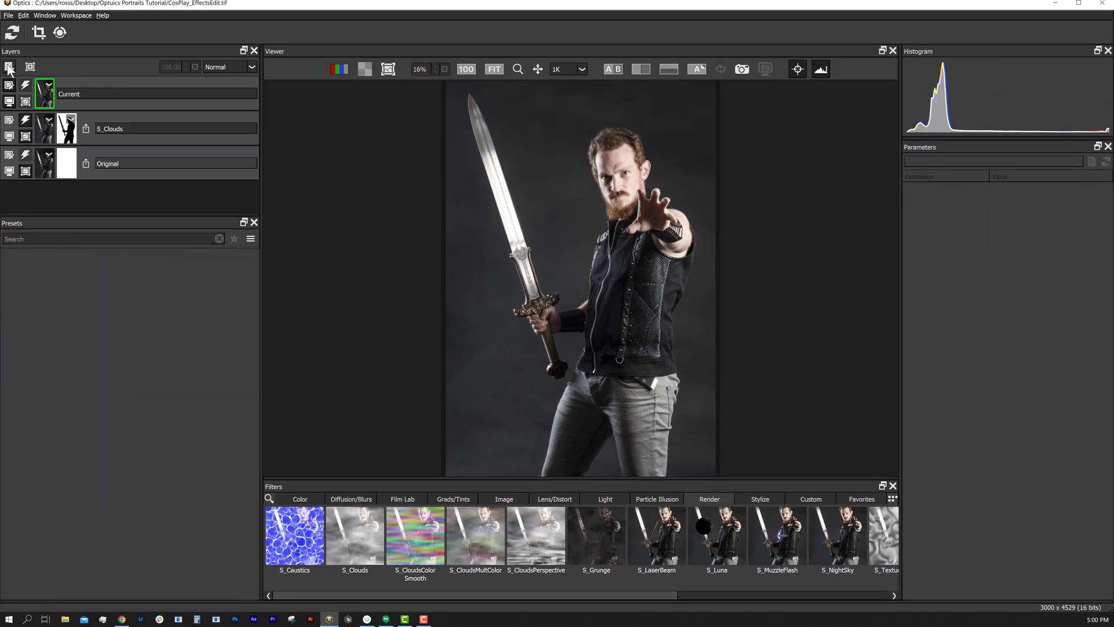
pyautogui.click(269, 499)
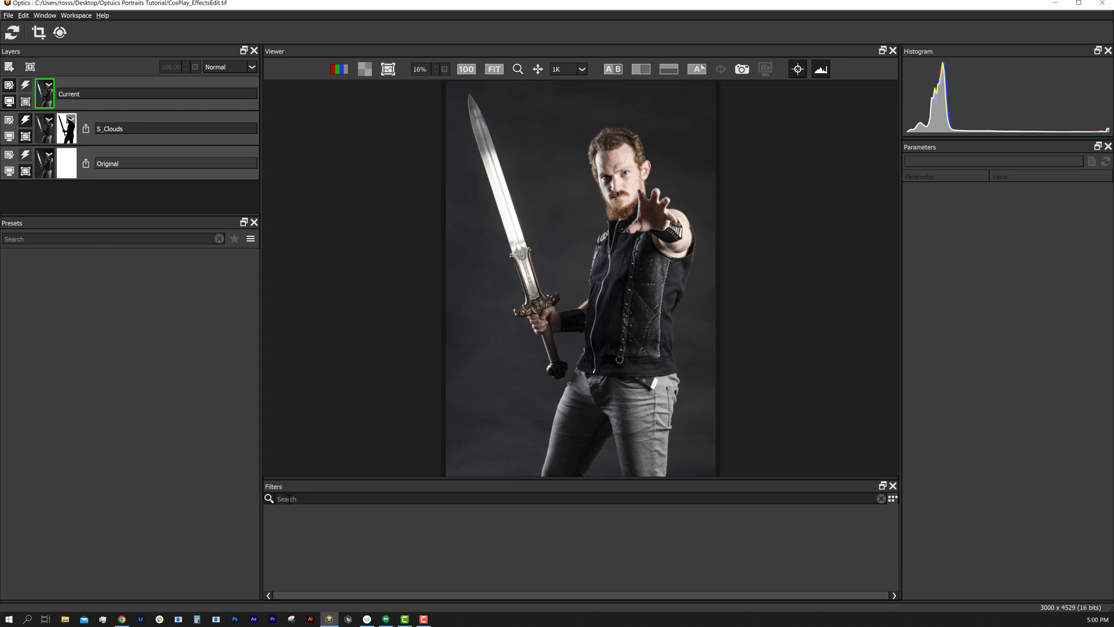
pyautogui.write('day')
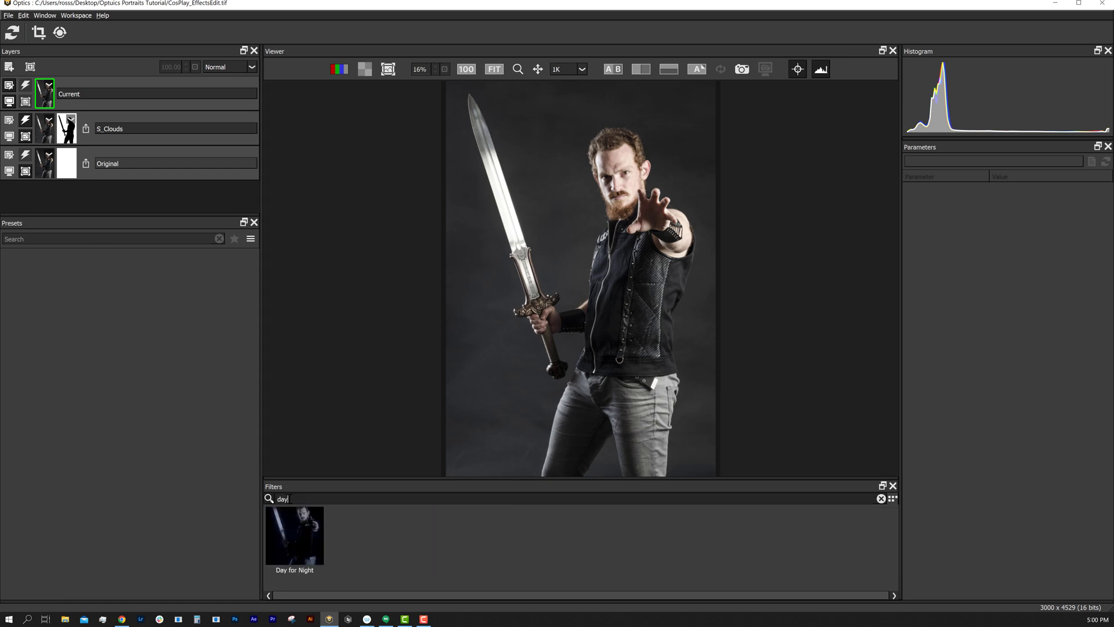
pyautogui.write(' for')
pyautogui.click(293, 538)
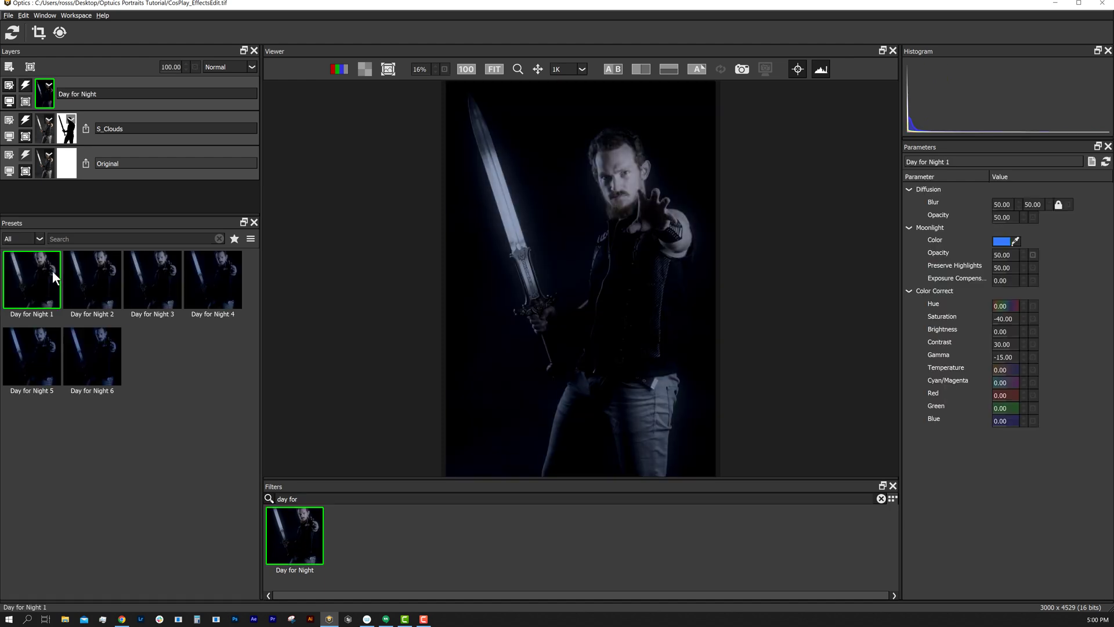
pyautogui.moveTo(171, 67); pyautogui.dragTo(171, 103)
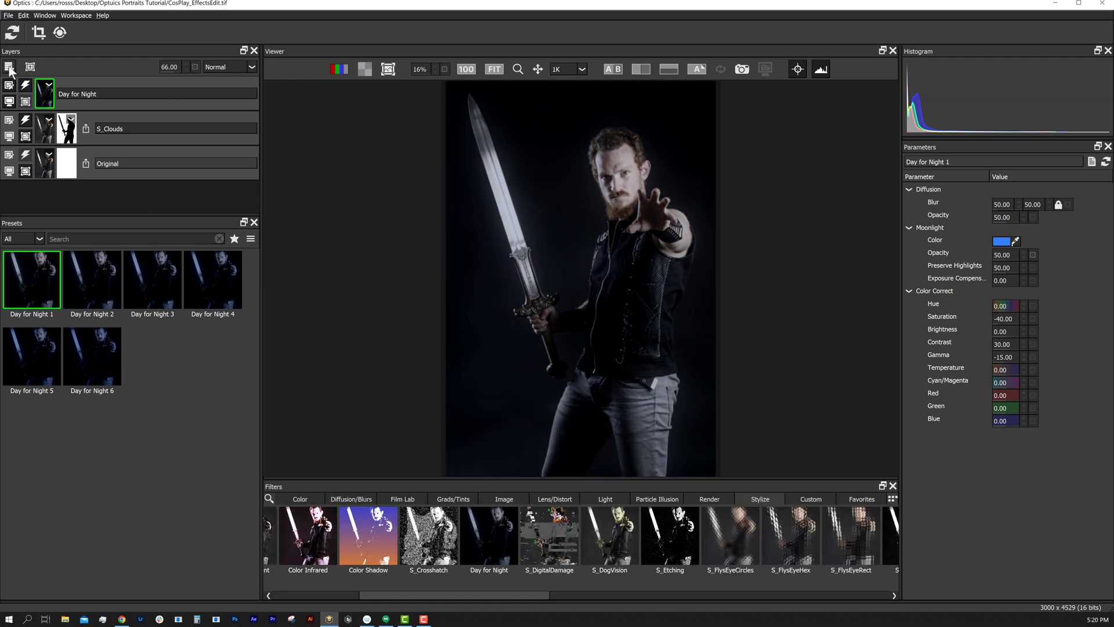
# - Add another layer on top and apply the S_UltraZap render filter to it
pyautogui.click(9, 67)
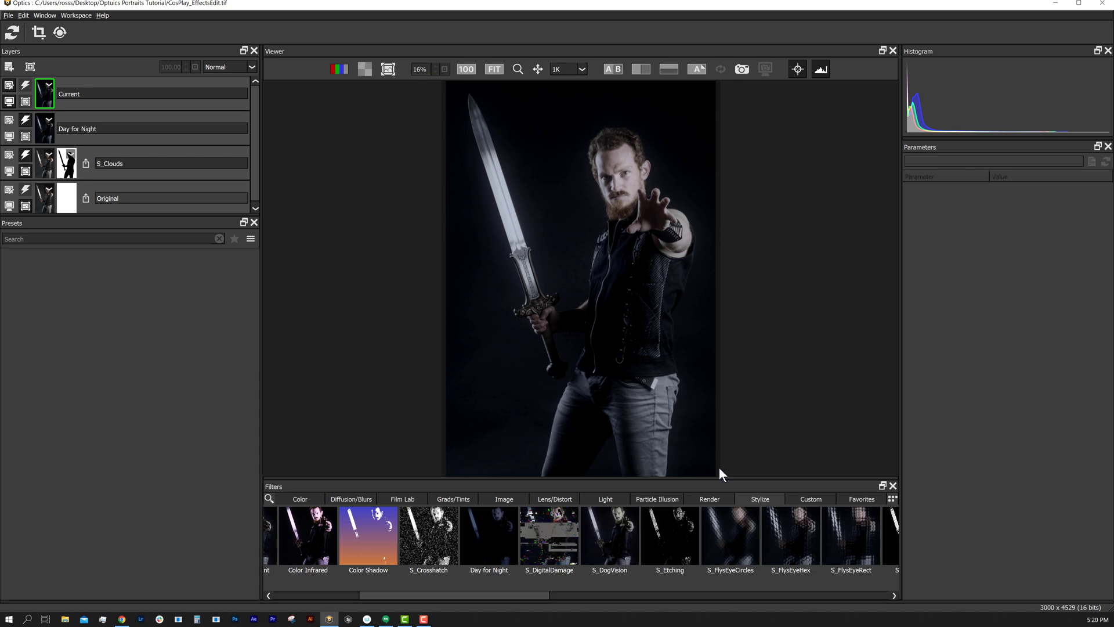
pyautogui.click(709, 498)
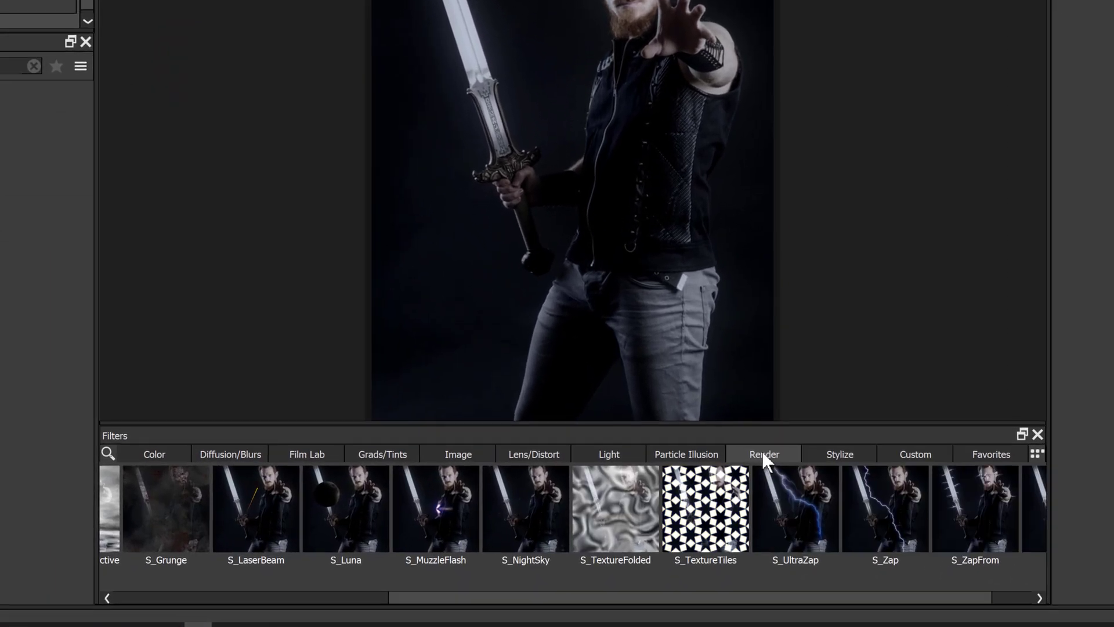
pyautogui.click(803, 530)
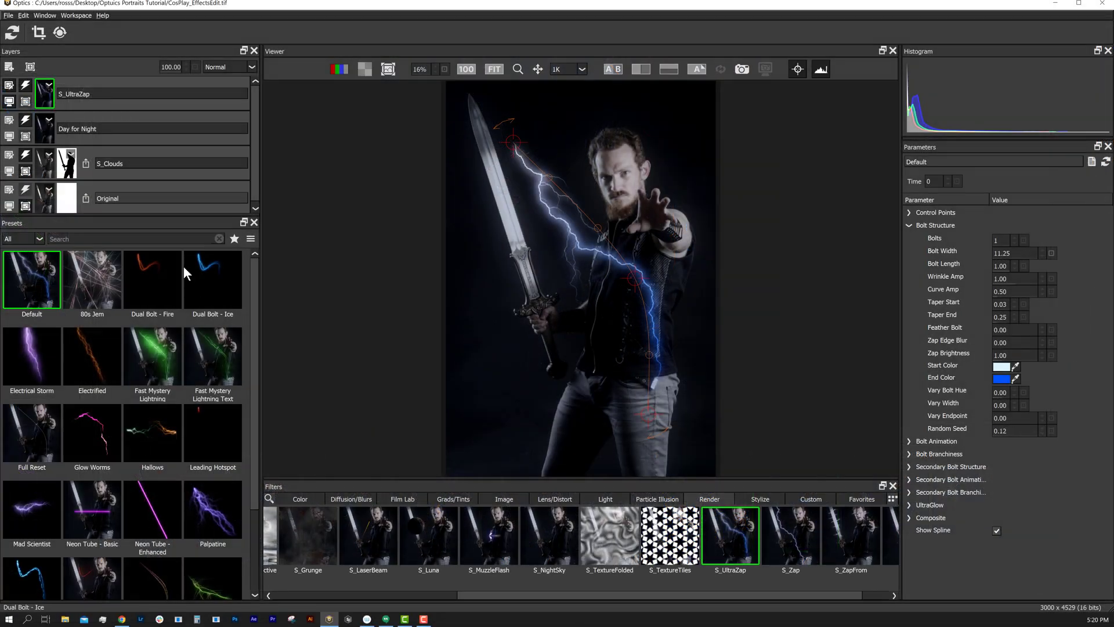
# - Try the Dual Bolt - Fire, Dual Bolt - Ice, Electrified and Glow Worms presets and apply the Palpatine preset to S_UltraZap
pyautogui.click(155, 282)
pyautogui.click(206, 280)
pyautogui.click(85, 363)
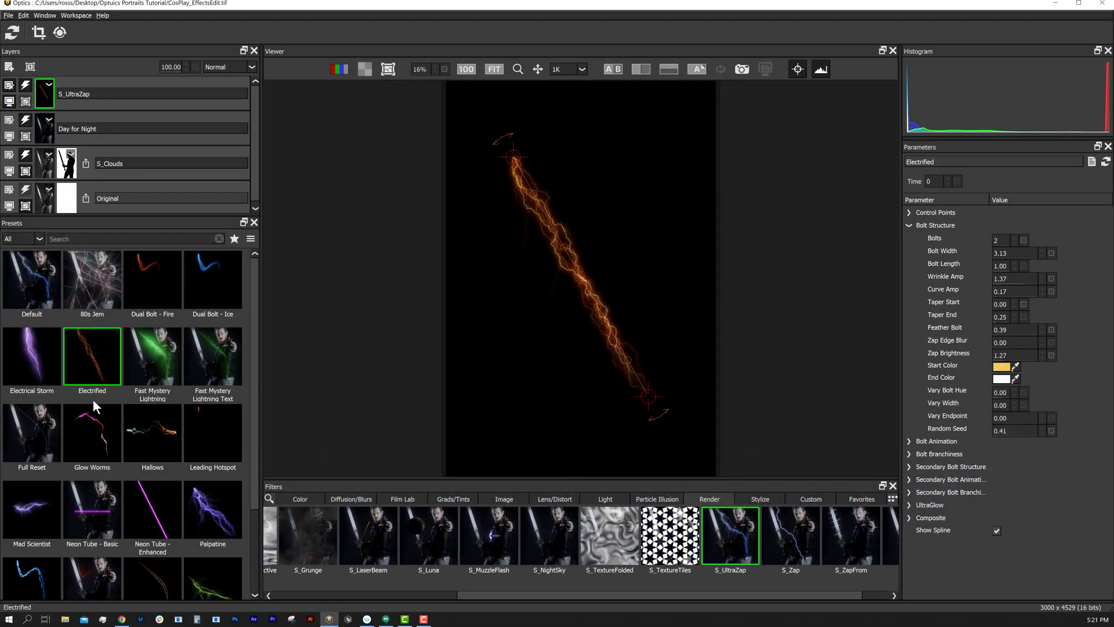
pyautogui.click(92, 448)
pyautogui.click(212, 529)
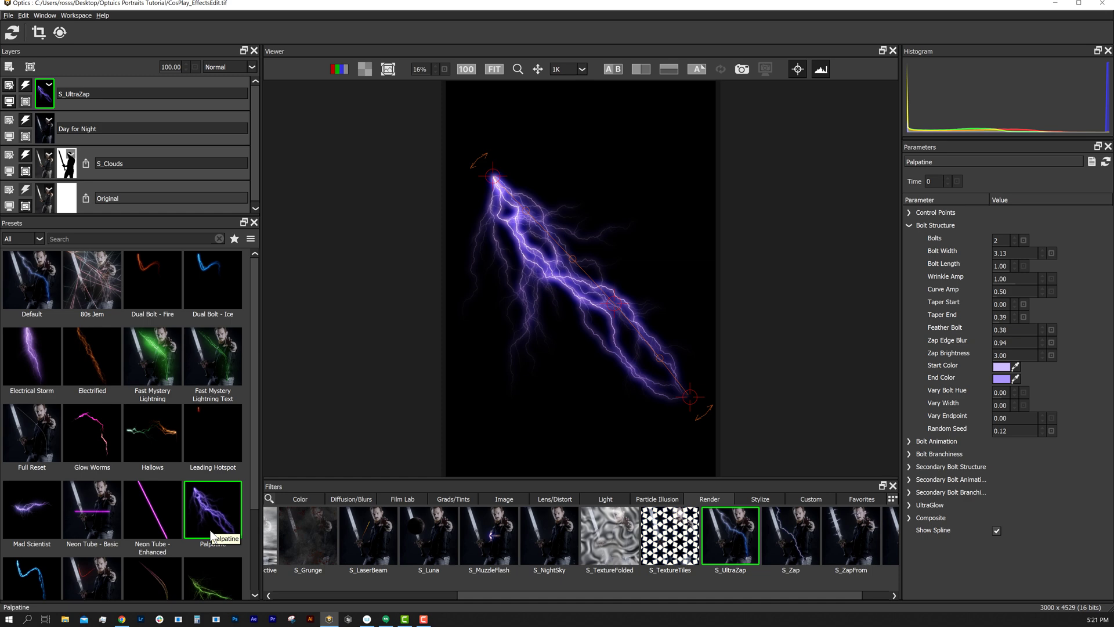
# - Set the S_UltraZap Composite Combine mode to Screen
pyautogui.click(911, 518)
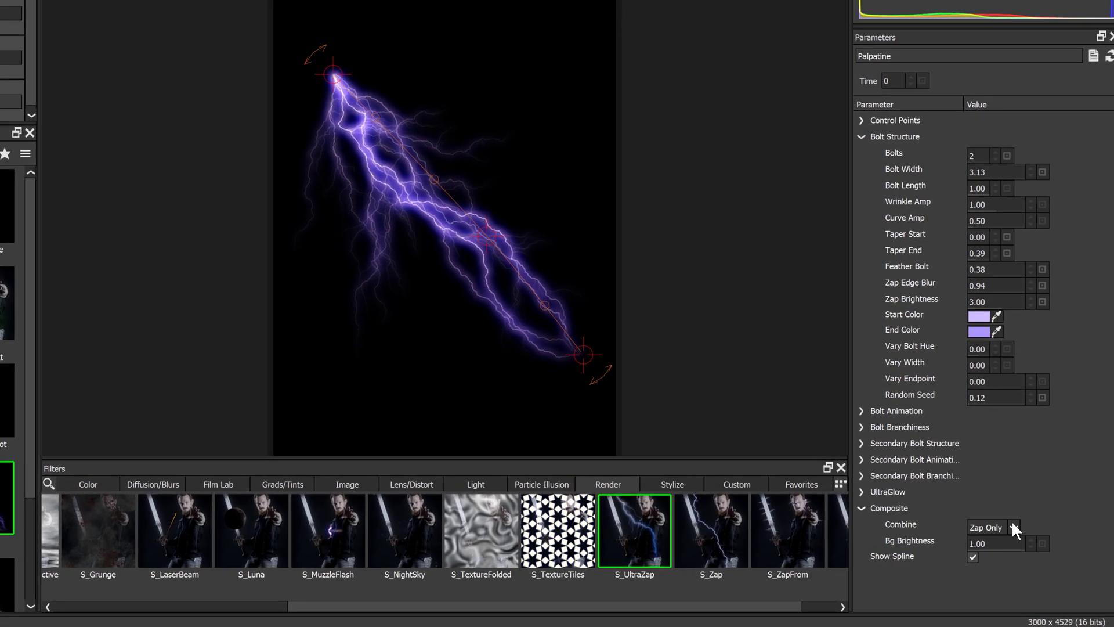
pyautogui.click(1012, 525)
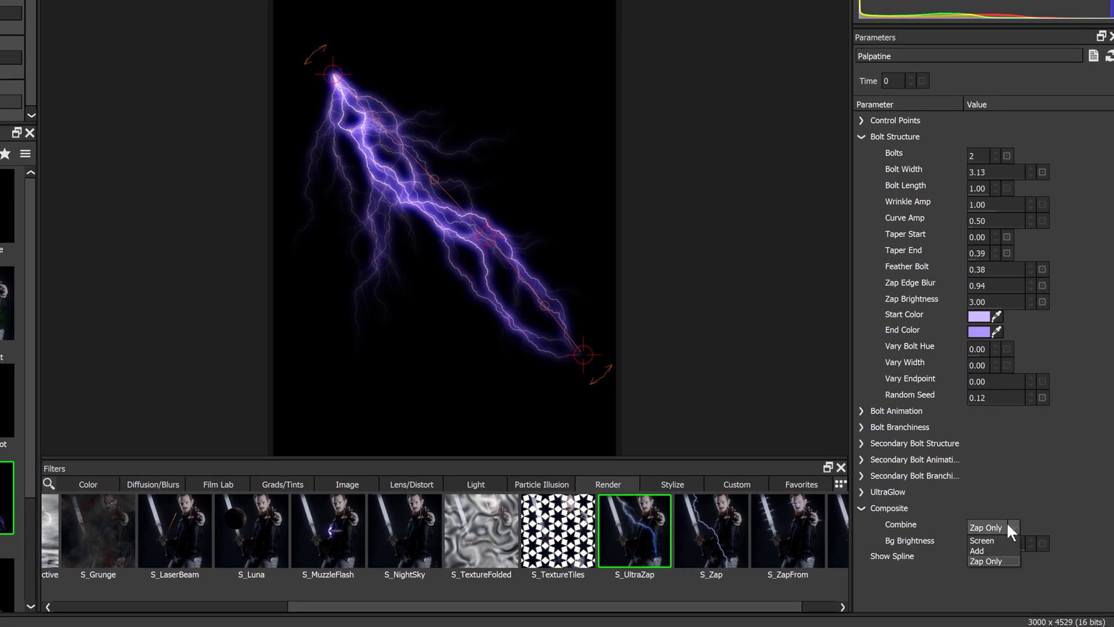
pyautogui.click(991, 540)
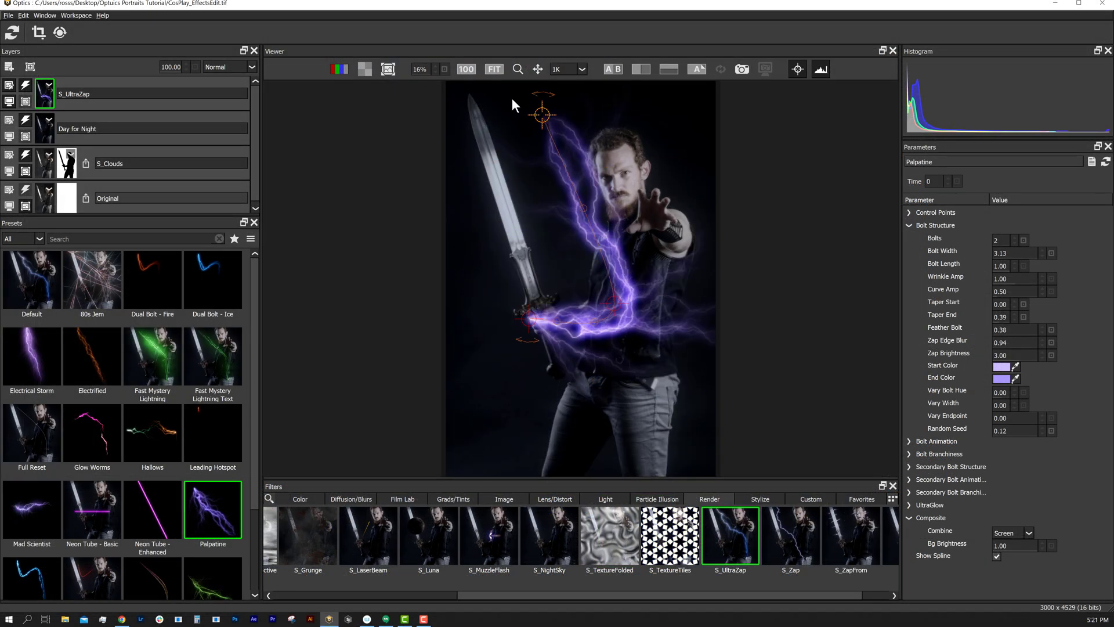
# - Place the lightning bolt's control points along the sword blade, with one end at the tip
pyautogui.moveTo(512, 98); pyautogui.dragTo(470, 97)
pyautogui.moveTo(614, 302); pyautogui.dragTo(487, 232)
pyautogui.moveTo(478, 162); pyautogui.dragTo(502, 154)
pyautogui.moveTo(471, 97); pyautogui.dragTo(469, 91)
pyautogui.moveTo(509, 275); pyautogui.dragTo(506, 224)
pyautogui.moveTo(503, 156); pyautogui.dragTo(491, 160)
# - Change the bolt's Start Color to blue and its End Color to light blue
pyautogui.click(1001, 367)
pyautogui.click(595, 223)
pyautogui.click(661, 400)
pyautogui.click(1001, 379)
pyautogui.click(600, 230)
pyautogui.click(660, 401)
# - Expand the Secondary Bolt Structure settings and refine the bolt's middle control points along the sword blade
pyautogui.click(910, 467)
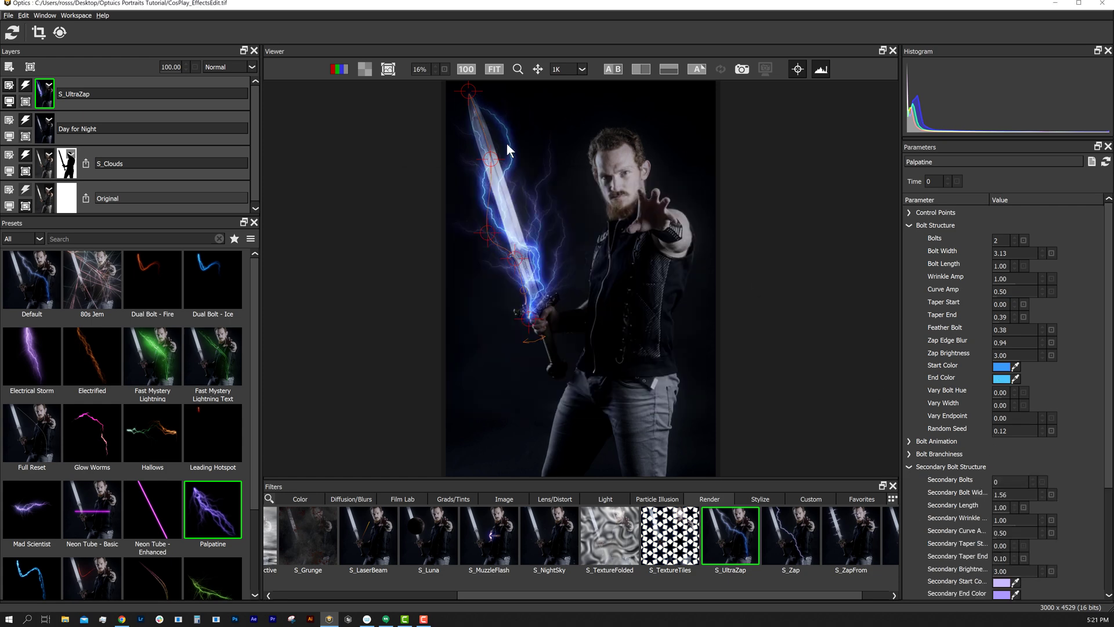
pyautogui.moveTo(517, 253); pyautogui.dragTo(504, 231)
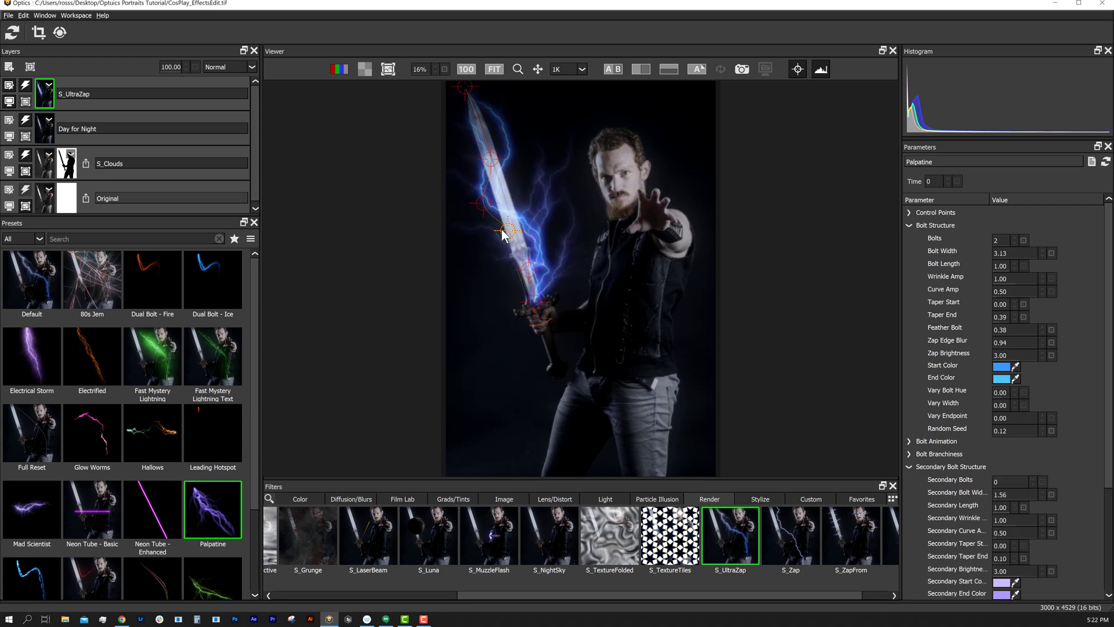
pyautogui.moveTo(494, 191); pyautogui.dragTo(486, 199)
pyautogui.moveTo(519, 259); pyautogui.dragTo(516, 267)
# - Set Bolt Width to 9.13, Taper End to 0.83 and Curve Amp to 0.28, and nudge the control point on the upper blade
pyautogui.moveTo(1002, 252); pyautogui.dragTo(1007, 252)
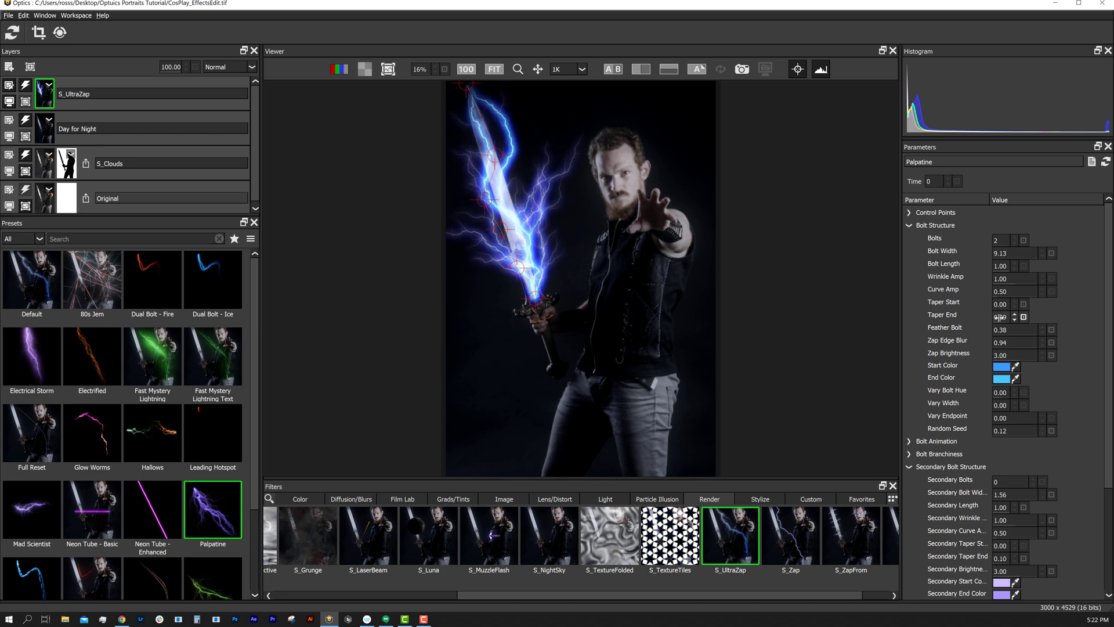
pyautogui.moveTo(1002, 317); pyautogui.dragTo(1007, 317)
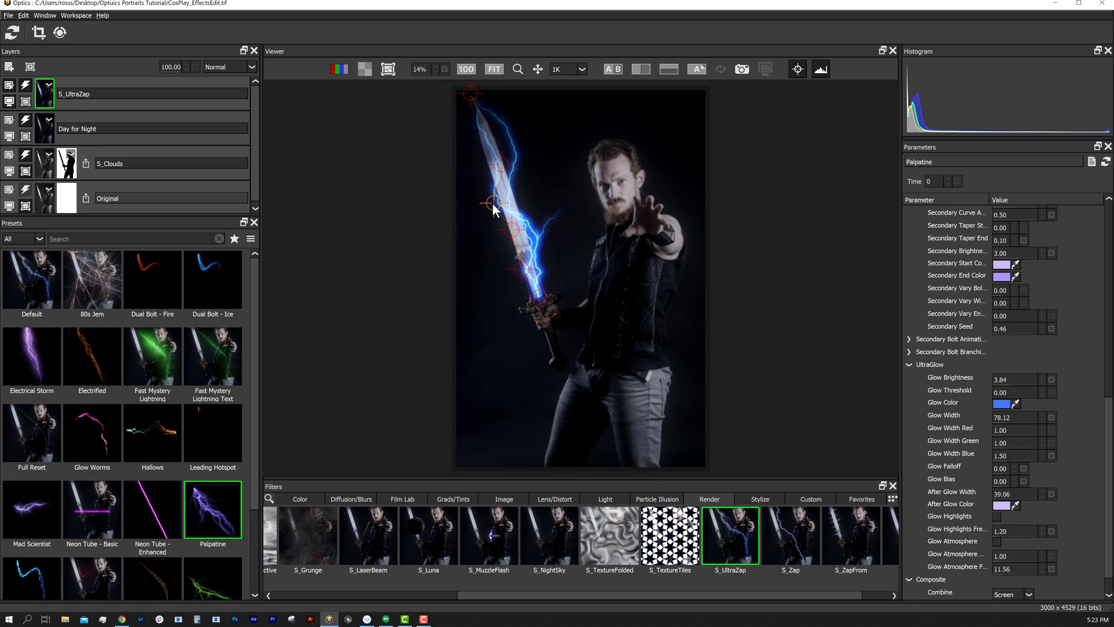
pyautogui.moveTo(500, 168); pyautogui.dragTo(501, 161)
pyautogui.moveTo(1109, 459); pyautogui.dragTo(1109, 264)
pyautogui.moveTo(1007, 292); pyautogui.dragTo(1005, 292)
pyautogui.moveTo(1109, 356); pyautogui.dragTo(1109, 511)
pyautogui.click(909, 364)
pyautogui.click(928, 542)
pyautogui.scroll(-5, 998, 499)
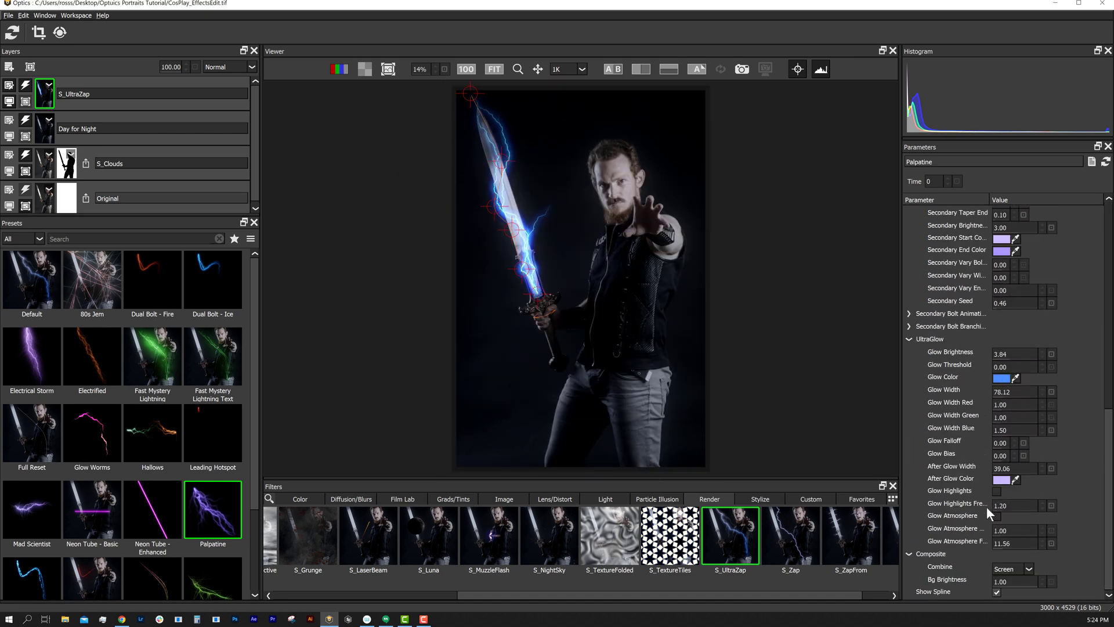
pyautogui.scroll(5, 1012, 370)
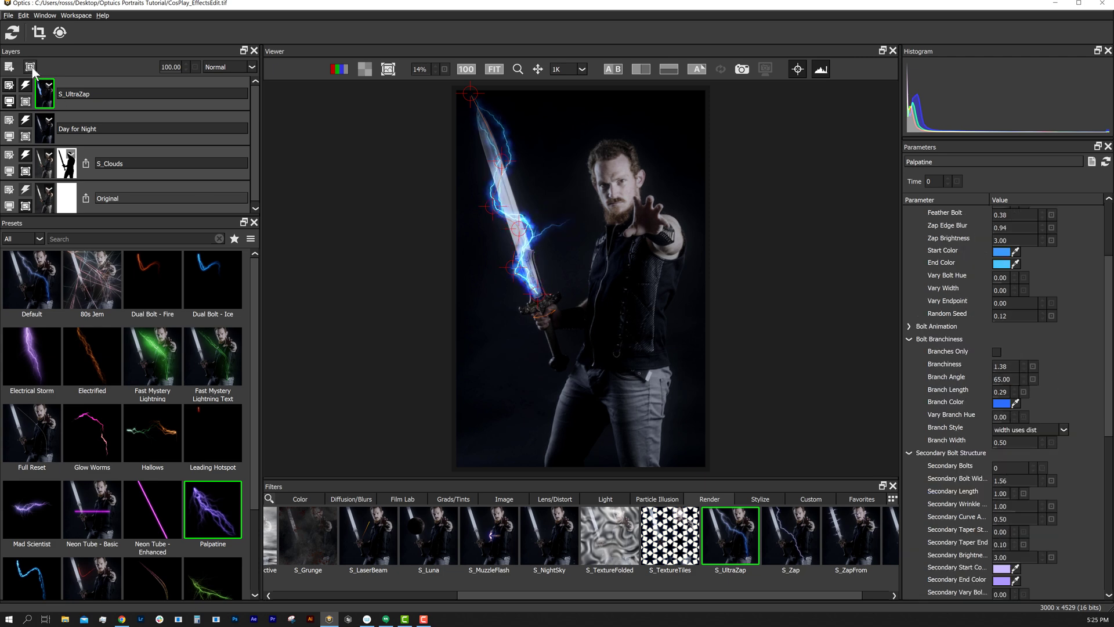
# - Add a brush mask to the S_UltraZap layer and invert it
pyautogui.click(32, 70)
pyautogui.click(53, 152)
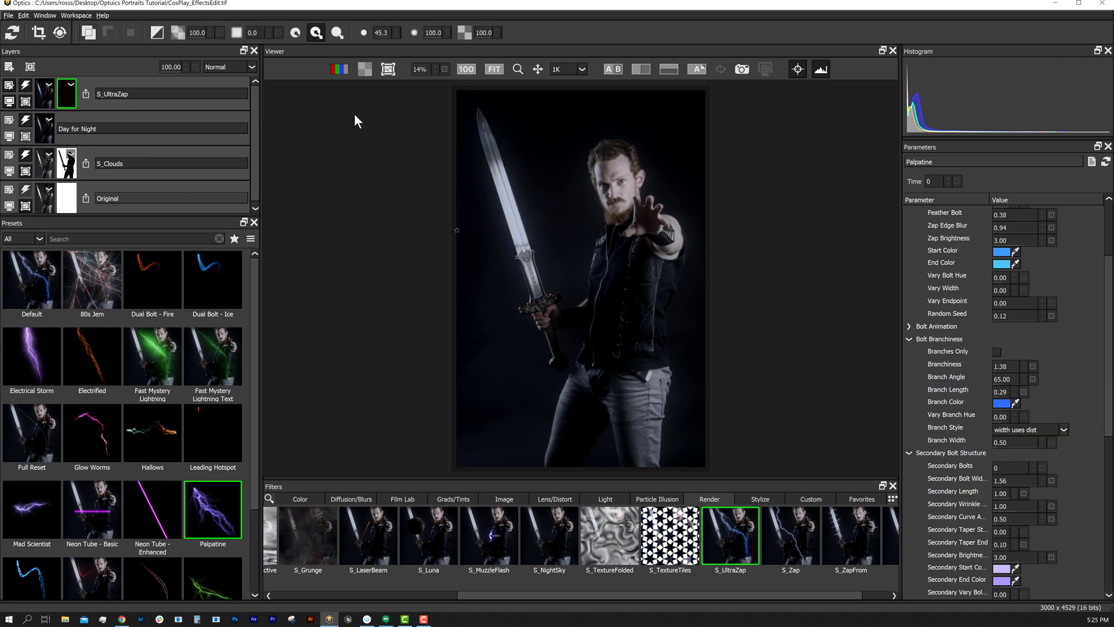
pyautogui.hotkey('ctrl', 'i')
# - Paint on the mask to hide parts of the lightning crossing the sword blade, with the mask's blur at 5
pyautogui.scroll(3, 482, 243)
pyautogui.moveTo(472, 216); pyautogui.dragTo(520, 366)
pyautogui.moveTo(484, 296); pyautogui.dragTo(464, 201)
pyautogui.click(494, 69)
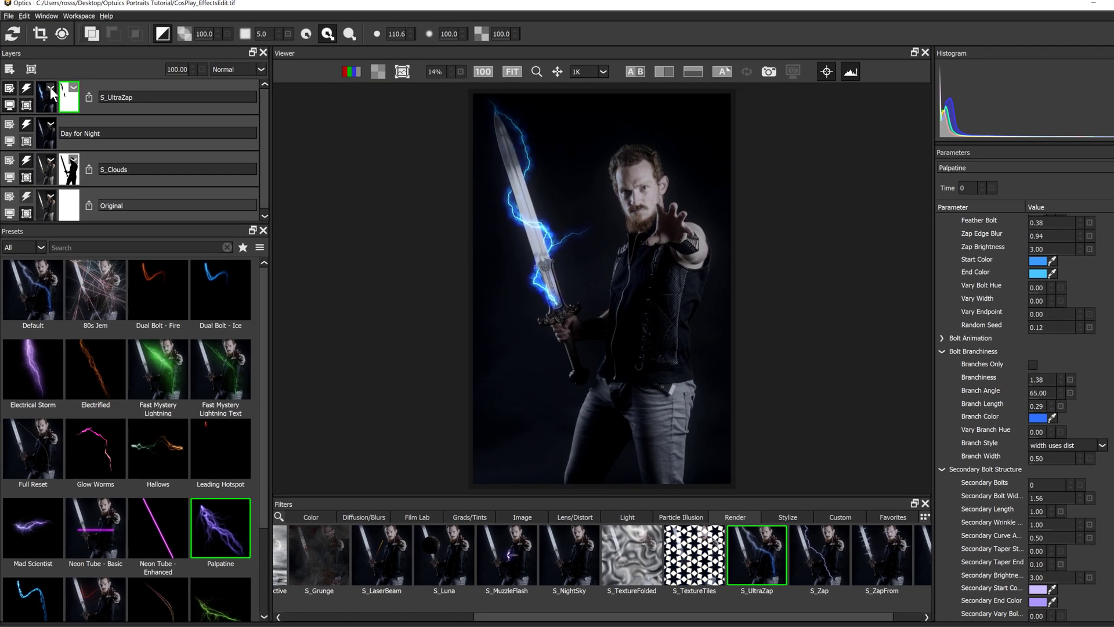
# - Duplicate the masked S_UltraZap layer
pyautogui.click(49, 84)
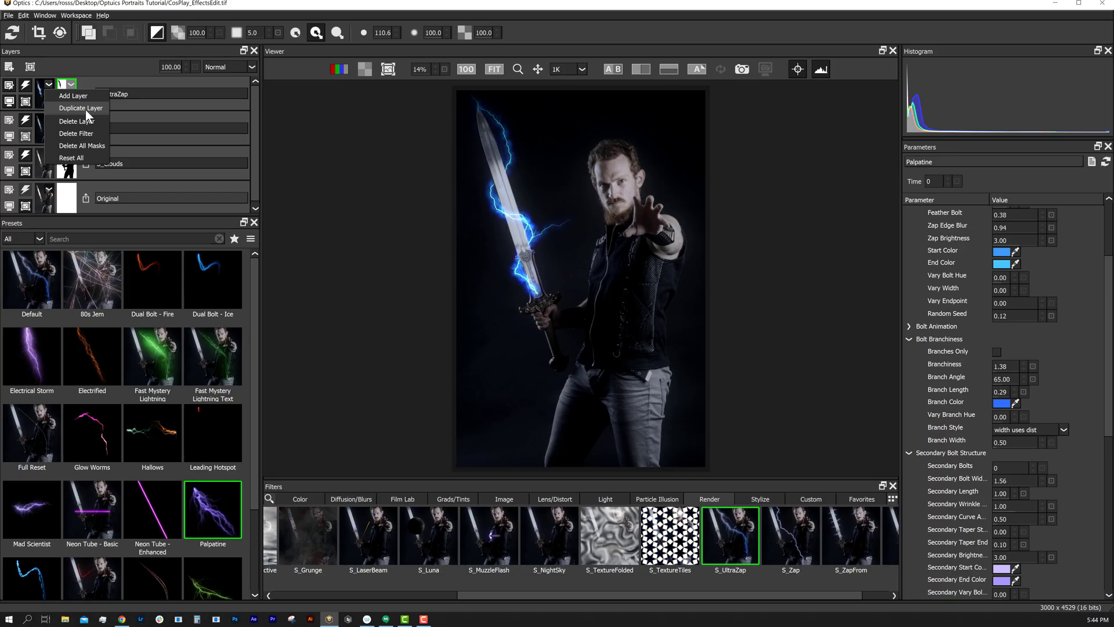
pyautogui.click(106, 135)
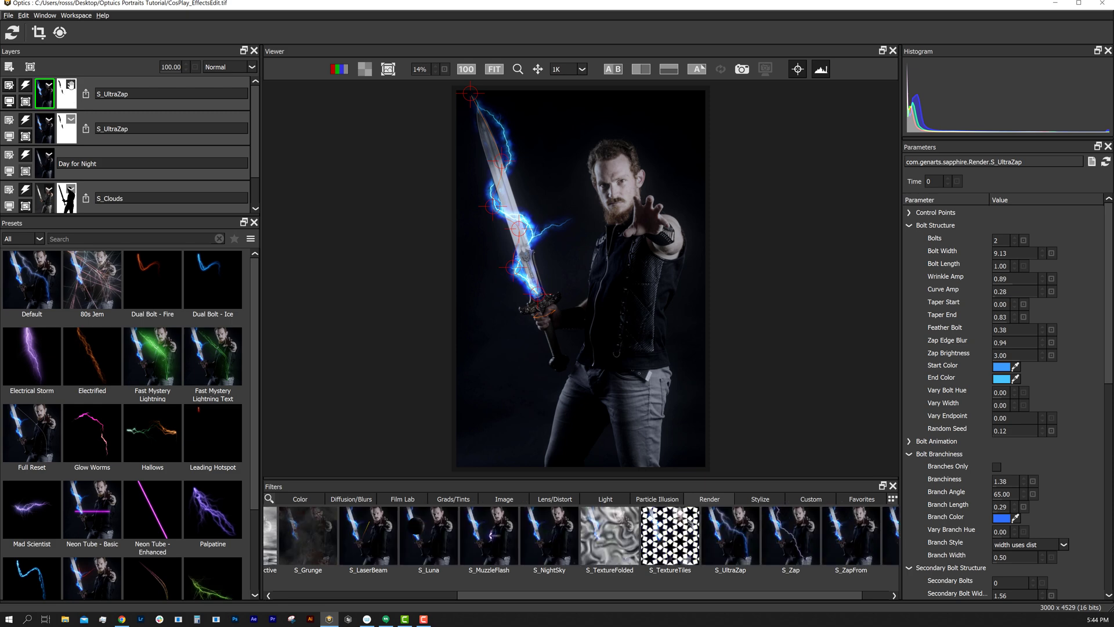
# - Delete the mask from the duplicated S_UltraZap layer and reposition its control points along the sword blade
pyautogui.click(71, 85)
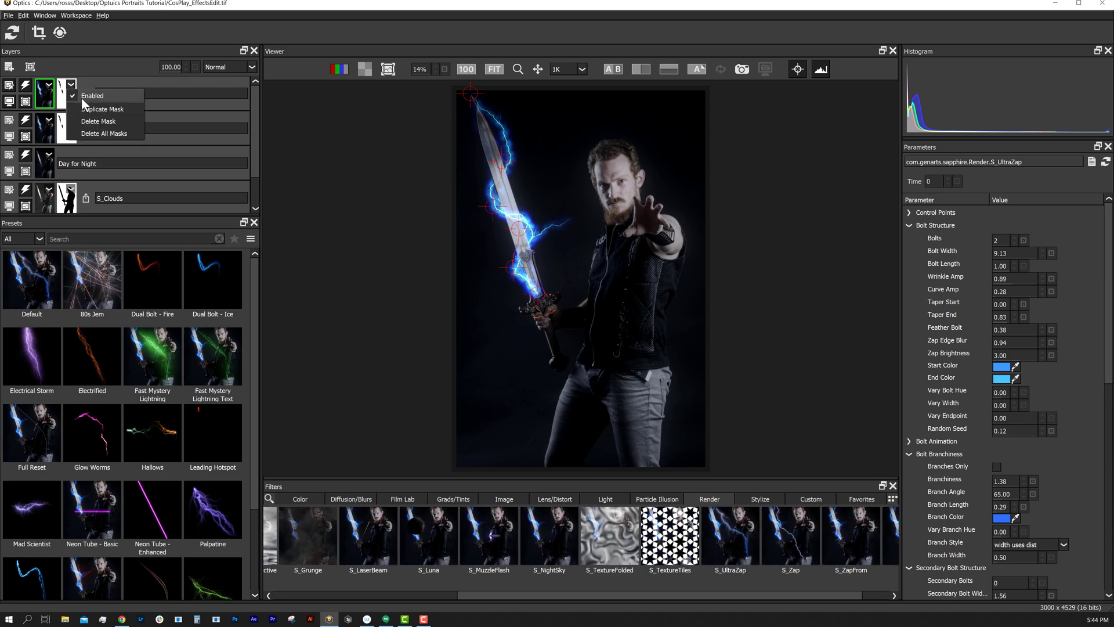
pyautogui.click(93, 121)
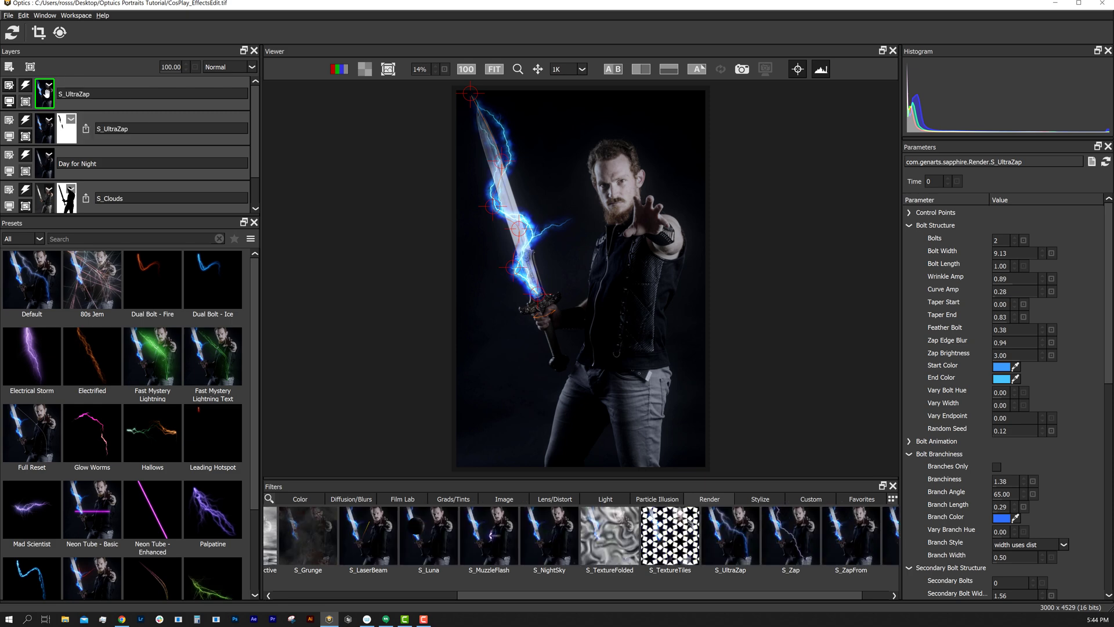
pyautogui.moveTo(537, 293); pyautogui.dragTo(534, 293)
pyautogui.moveTo(505, 201); pyautogui.dragTo(509, 200)
# - Set Secondary Bolts to 4 and choose a blue Secondary Branch Color for the duplicated S_UltraZap layer
pyautogui.moveTo(1109, 298); pyautogui.dragTo(1109, 358)
pyautogui.moveTo(995, 456); pyautogui.dragTo(1020, 480)
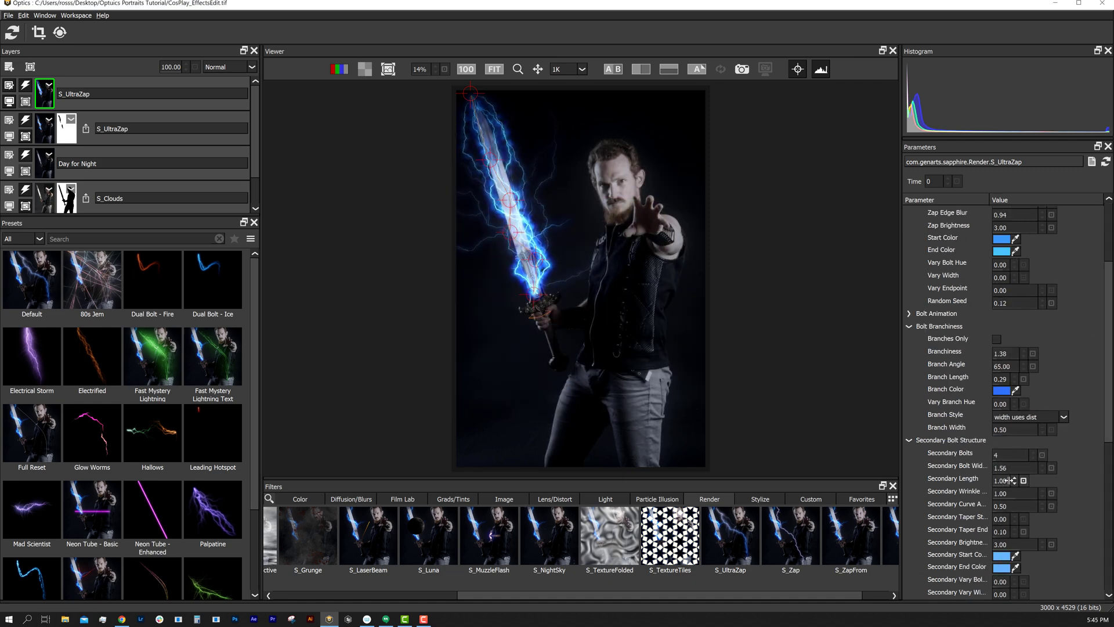
pyautogui.moveTo(1109, 389); pyautogui.dragTo(1109, 475)
pyautogui.click(910, 454)
pyautogui.click(1002, 519)
pyautogui.click(592, 216)
pyautogui.click(661, 402)
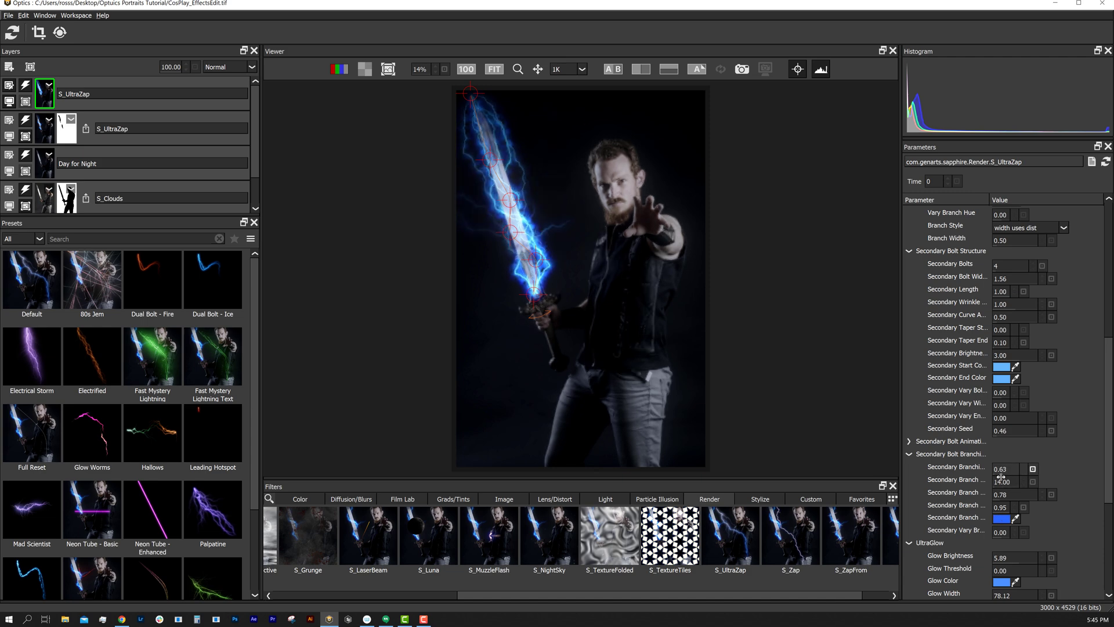
# - Set the main lightning's Bolts to 1 and Branchiness to 5.13
pyautogui.scroll(10, 1005, 241)
pyautogui.moveTo(1005, 241); pyautogui.dragTo(1009, 241)
pyautogui.moveTo(1003, 481); pyautogui.dragTo(1024, 481)
# - Expand the Bolt Animation settings and fine-tune the lower S_UltraZap parameters, including one of the effect colors
pyautogui.click(909, 441)
pyautogui.moveTo(1109, 340); pyautogui.dragTo(1109, 531)
pyautogui.moveTo(1005, 404); pyautogui.dragTo(1010, 400)
pyautogui.click(1002, 530)
pyautogui.click(601, 244)
pyautogui.click(661, 401)
pyautogui.moveTo(1005, 518); pyautogui.dragTo(1013, 518)
# - Set the S_UltraZap Time to 51 to vary the shape of the lightning
pyautogui.moveTo(1109, 456); pyautogui.dragTo(1109, 476)
pyautogui.scroll(10, 1071, 240)
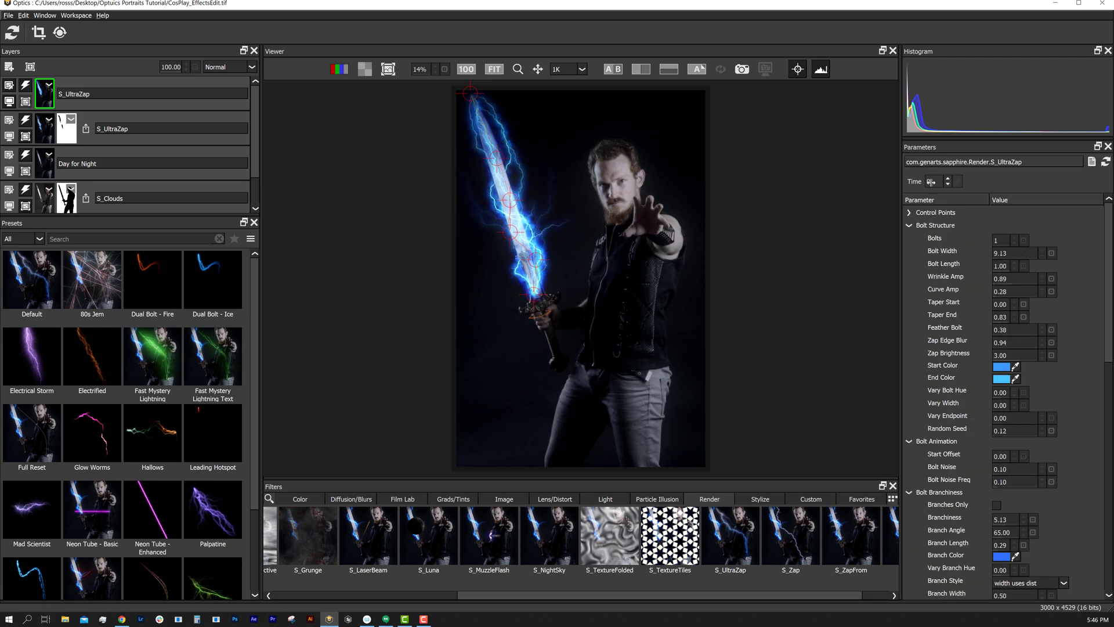
pyautogui.moveTo(933, 176); pyautogui.dragTo(934, 147)
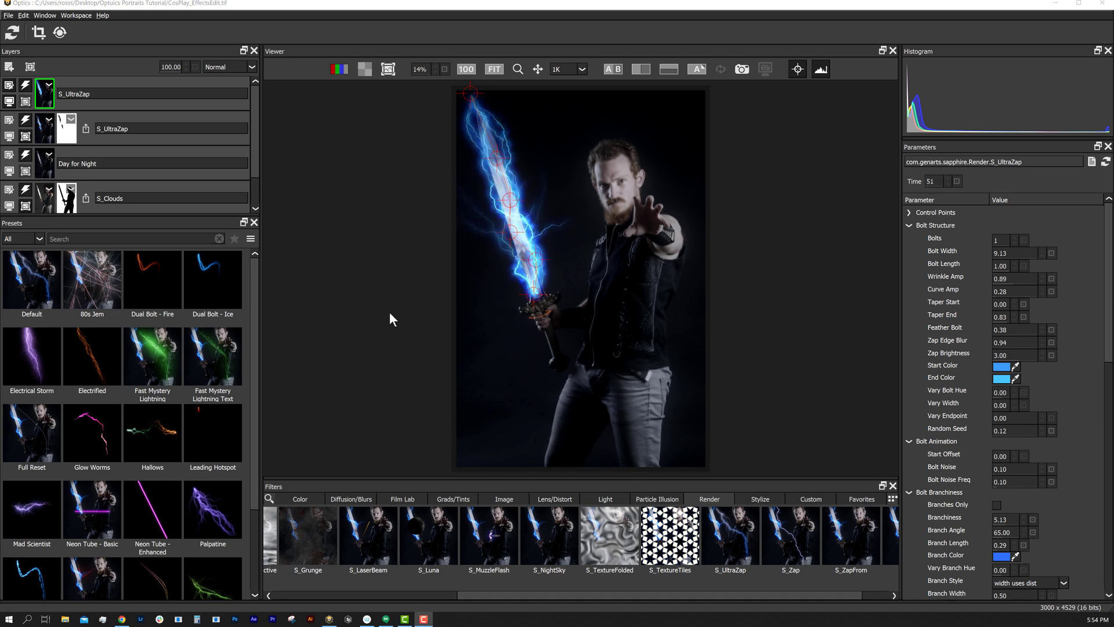
# - Add a new layer and apply the S_UltraGlow filter from the Light category
pyautogui.click(11, 66)
pyautogui.click(605, 499)
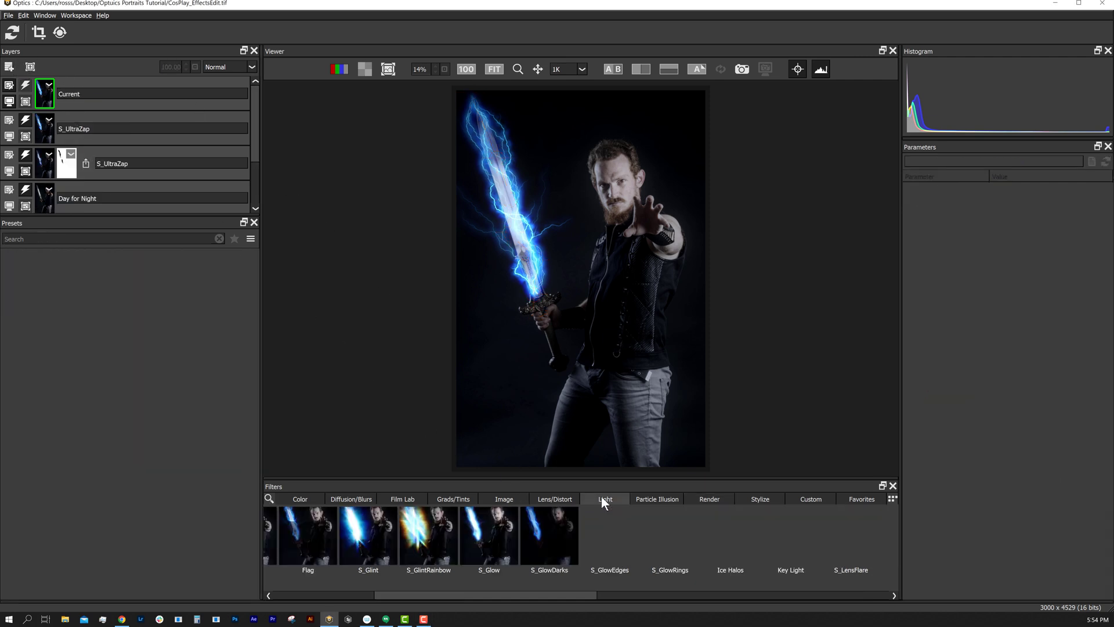
pyautogui.moveTo(551, 593); pyautogui.dragTo(862, 597)
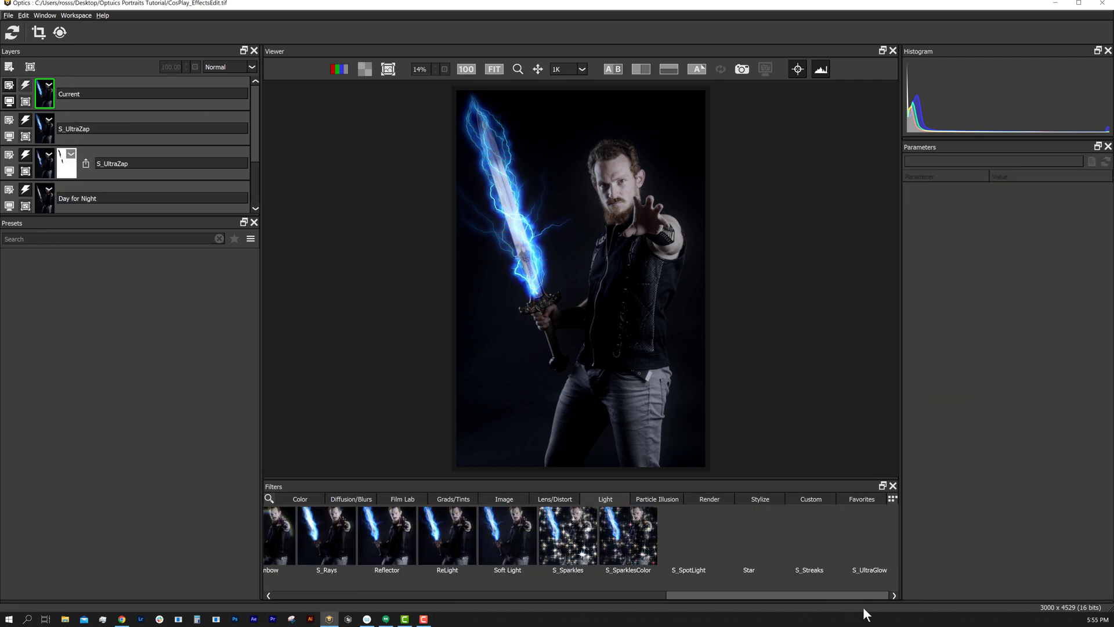
pyautogui.click(873, 535)
# - Try the Electric Blue and Default glow presets, and apply the Smoky Gym preset
pyautogui.click(154, 378)
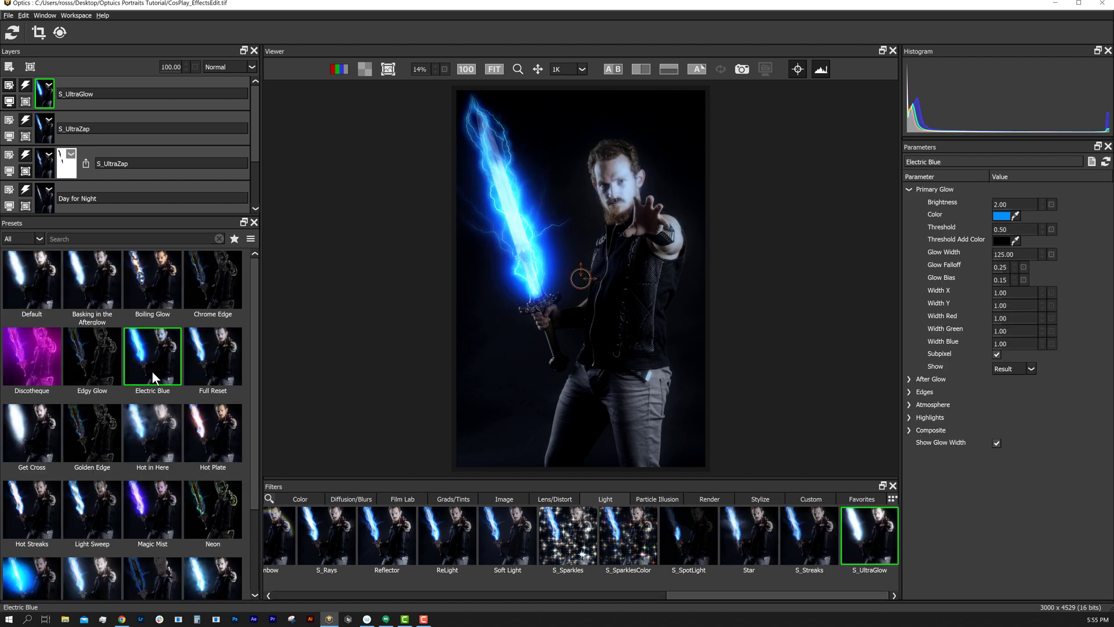
pyautogui.click(48, 297)
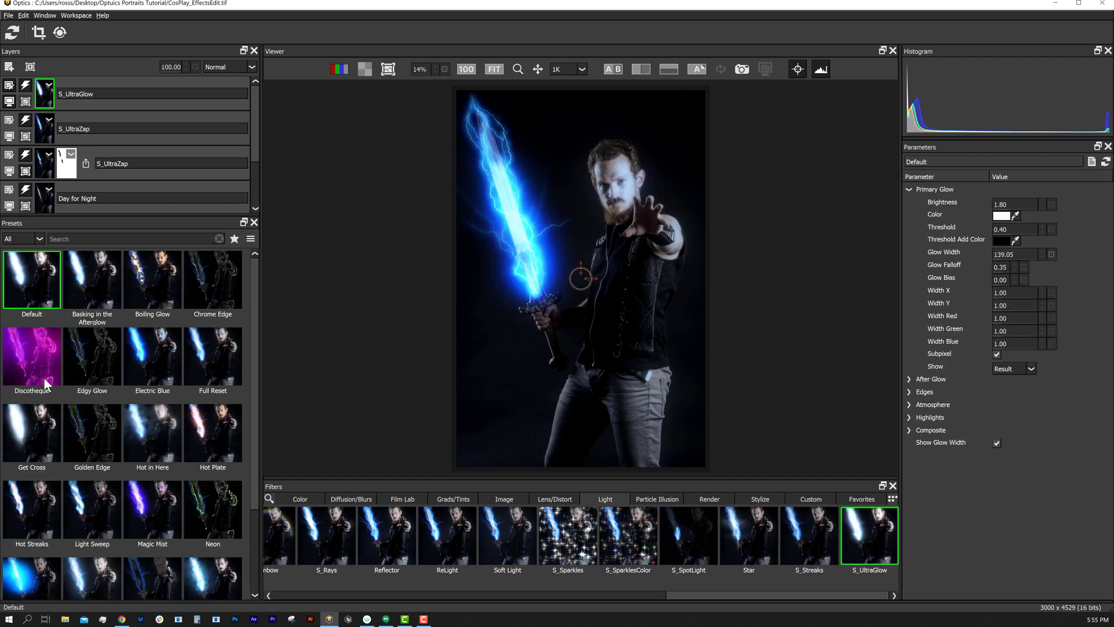
pyautogui.click(203, 574)
# - Set the glow's Atmosphere Amp to 0.92, its Primary Glow color to light blue and its Threshold to 0.27
pyautogui.click(909, 404)
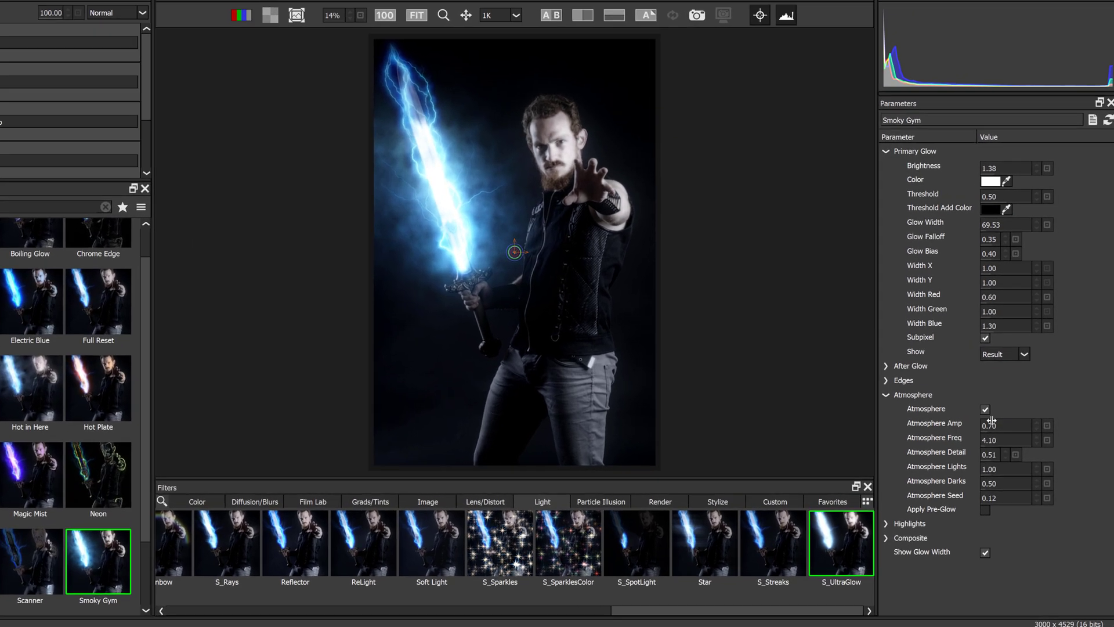
pyautogui.moveTo(991, 395); pyautogui.dragTo(986, 403)
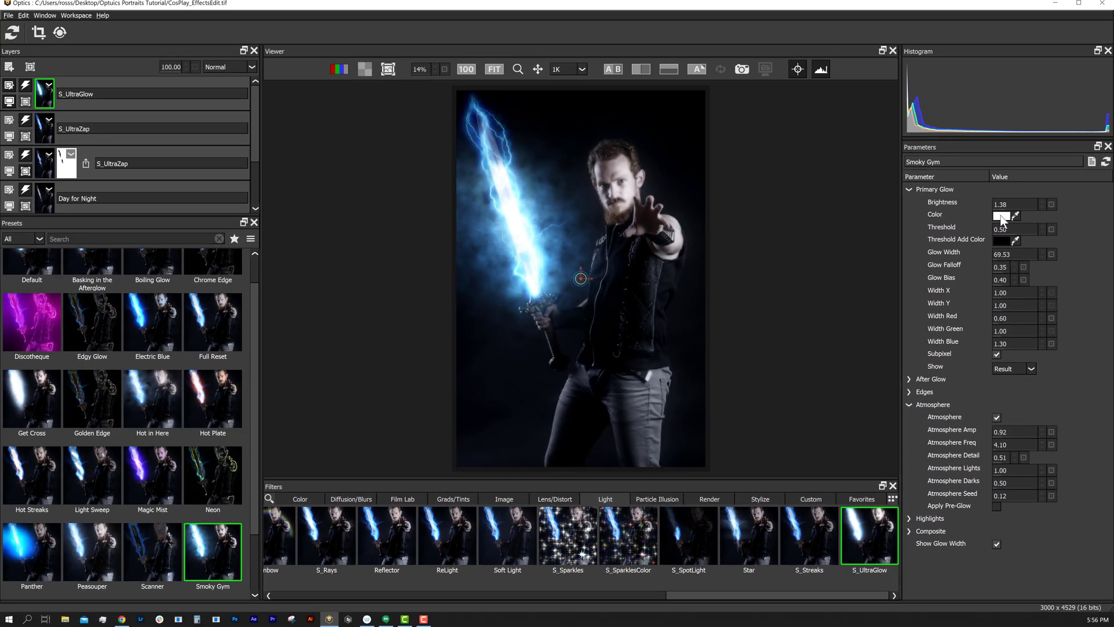
pyautogui.click(1001, 217)
pyautogui.click(661, 401)
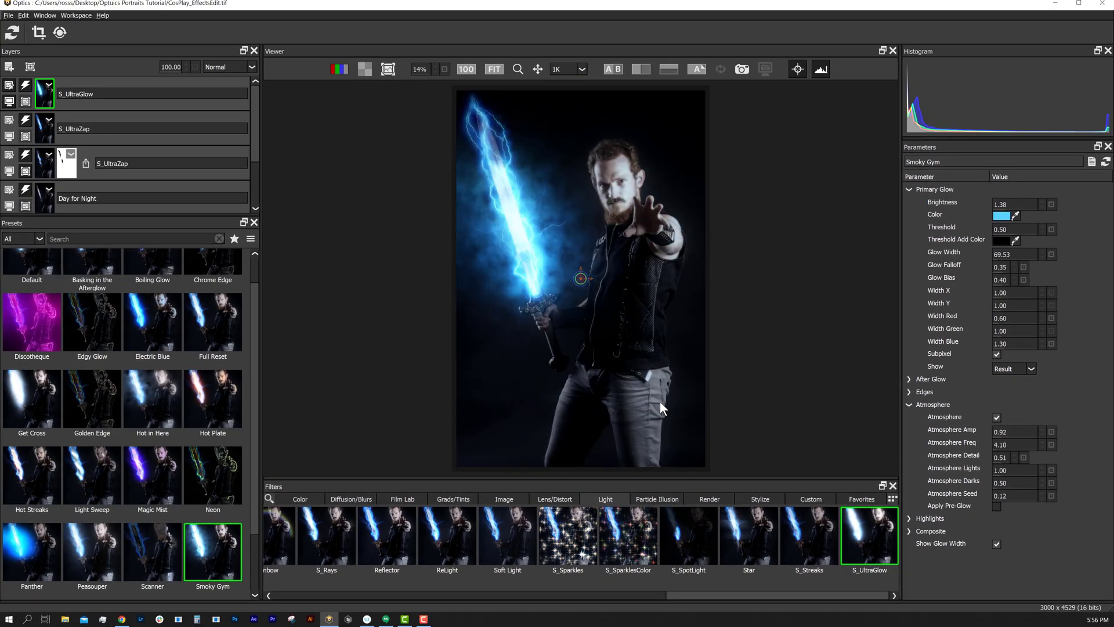
pyautogui.moveTo(1015, 239); pyautogui.dragTo(1014, 247)
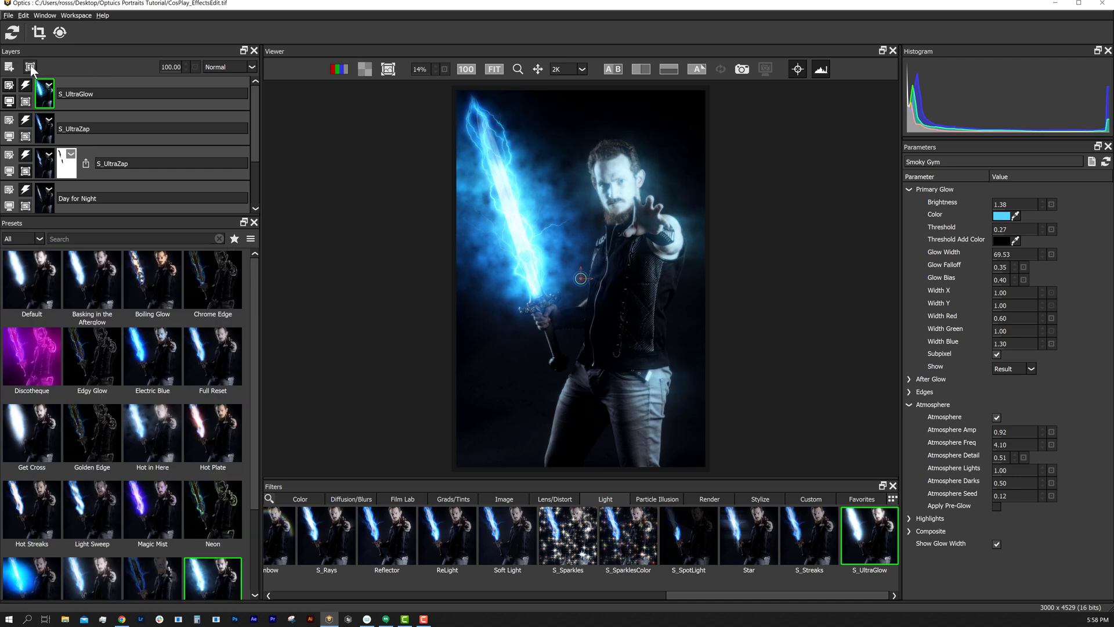
# - Add a brush mask to the S_UltraGlow layer and paint the glow onto the man's sword-facing side, with mask blur at 200
pyautogui.click(45, 73)
pyautogui.click(52, 157)
pyautogui.scroll(3, 585, 231)
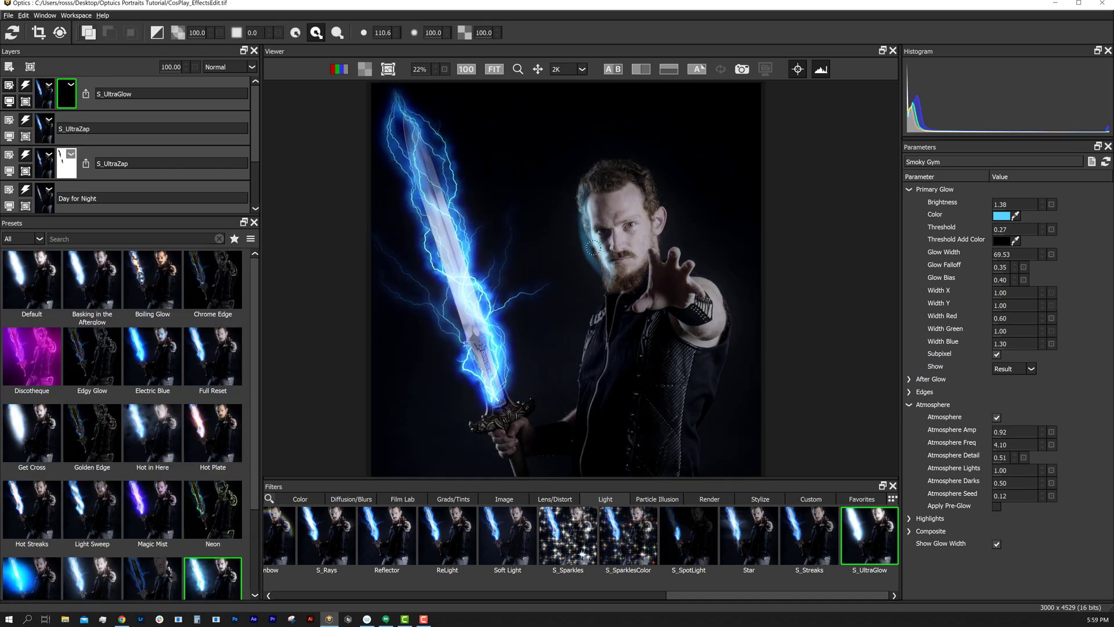
pyautogui.moveTo(601, 272)
pyautogui.mouseDown()
pyautogui.moveTo(586, 394)
pyautogui.moveTo(570, 418)
pyautogui.mouseUp()
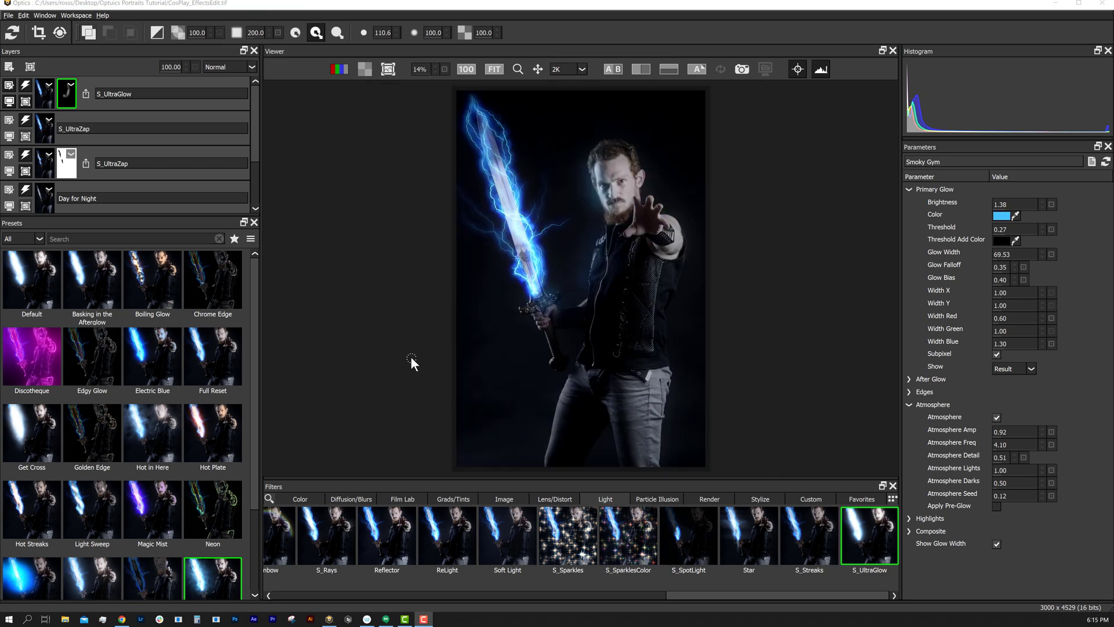
# - Add a new layer with the S_LensFlare filter and place its hotspot on the middle of the sword blade
pyautogui.click(9, 67)
pyautogui.moveTo(677, 596); pyautogui.dragTo(501, 596)
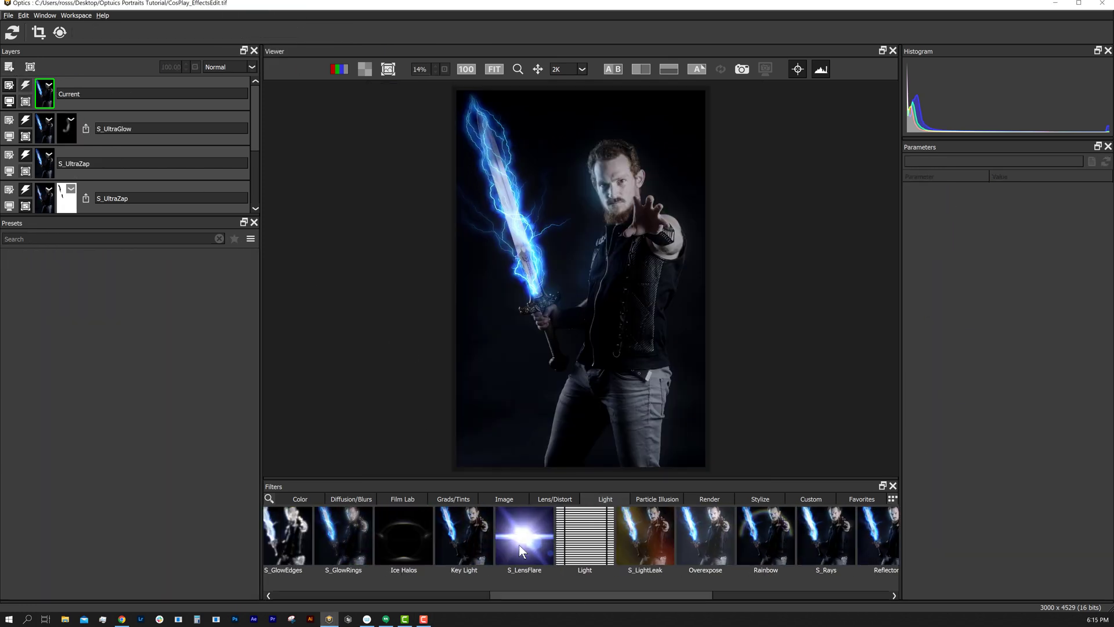
pyautogui.click(519, 542)
pyautogui.moveTo(520, 226); pyautogui.dragTo(516, 215)
# - Try out lens flare presets on the sword, including Blue and Etheral and Blue Star Burst
pyautogui.scroll(-3, 254, 314)
pyautogui.click(150, 306)
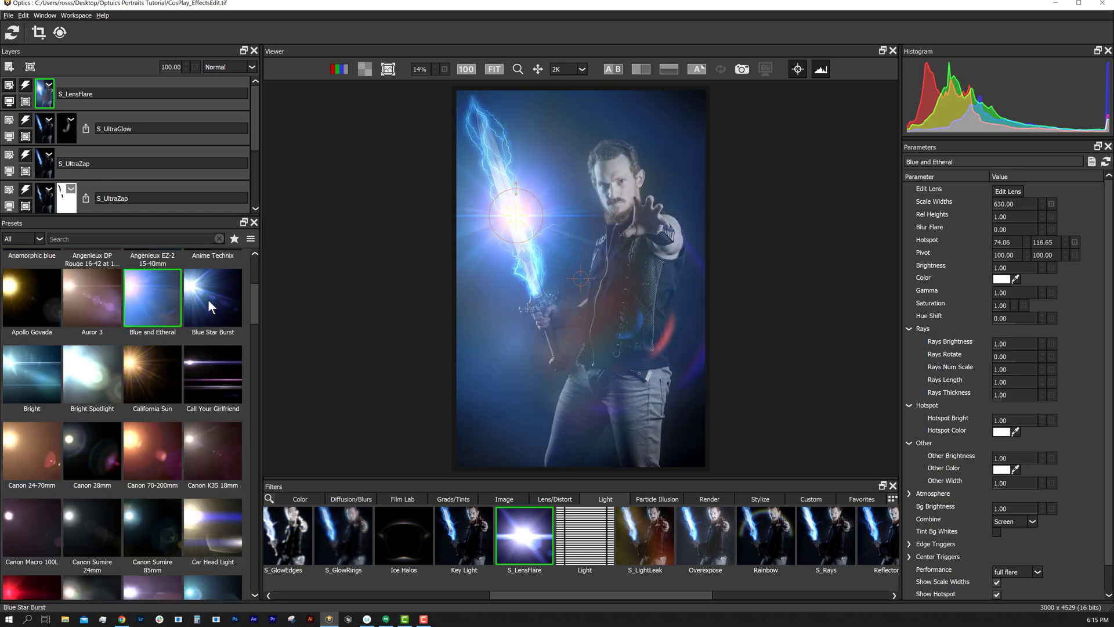
pyautogui.click(207, 298)
pyautogui.scroll(-5, 252, 335)
pyautogui.scroll(-3, 252, 335)
pyautogui.click(211, 492)
pyautogui.click(214, 342)
# - Move the flare's pivot closer to the sword and compare presets such as Hawk Anamorphic 40mm and JJ Trek - Flare
pyautogui.moveTo(581, 279); pyautogui.dragTo(547, 201)
pyautogui.moveTo(253, 362); pyautogui.dragTo(253, 387)
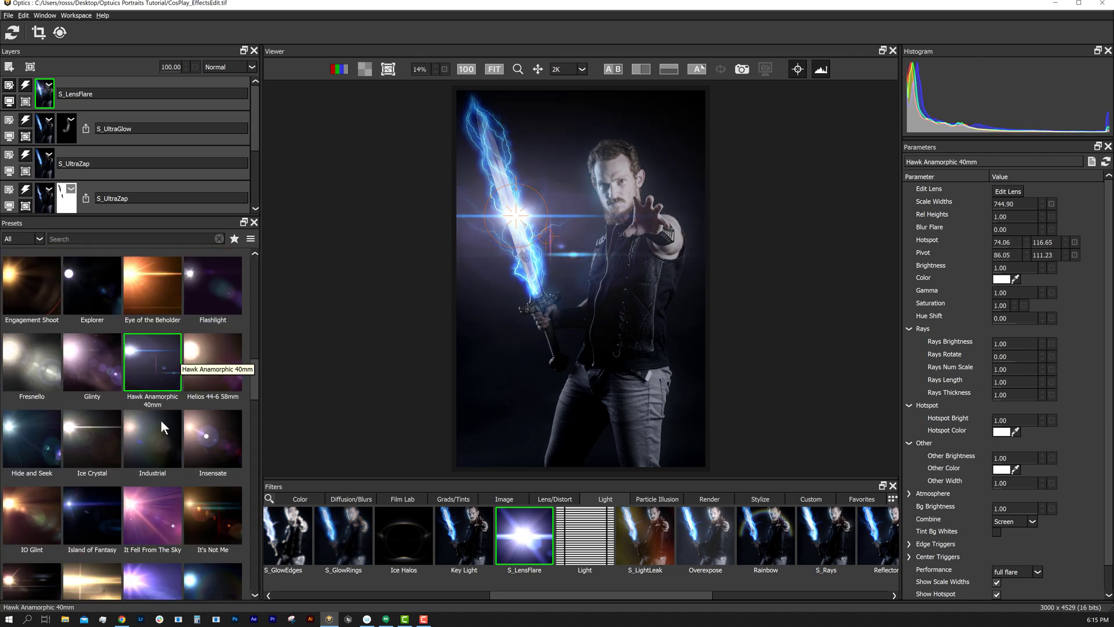
pyautogui.scroll(-5, 165, 397)
pyautogui.click(151, 386)
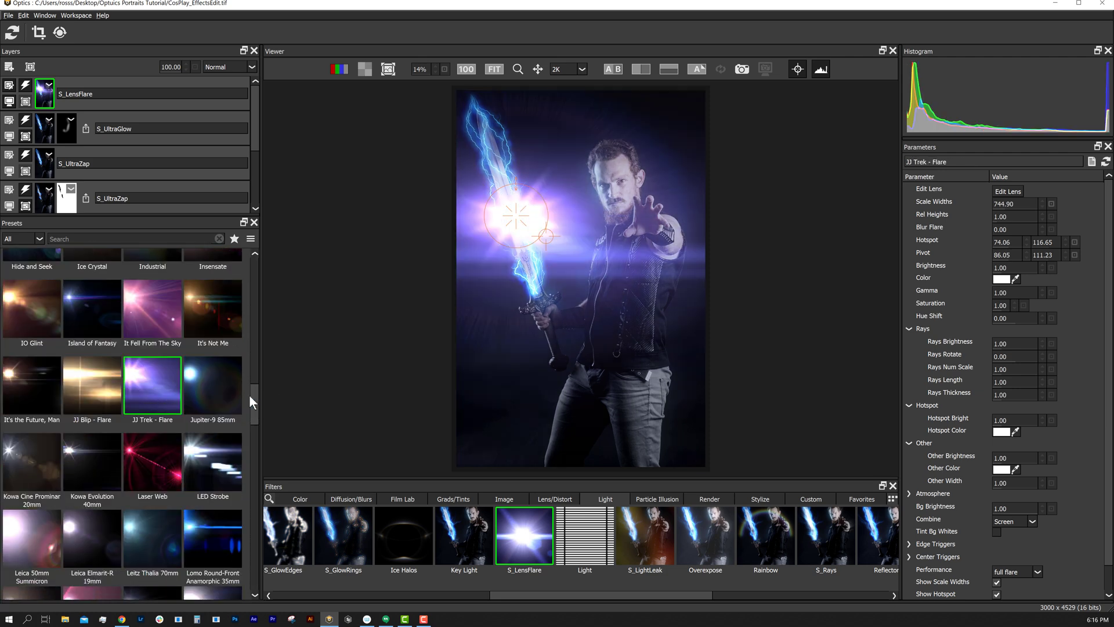
pyautogui.scroll(-3, 226, 406)
pyautogui.click(152, 412)
# - Apply the Hawk Anamorphic 40mm flare preset and move its pivot to 90.00, 108.92
pyautogui.moveTo(254, 432); pyautogui.dragTo(256, 381)
pyautogui.click(139, 401)
pyautogui.moveTo(542, 233)
pyautogui.mouseDown()
pyautogui.moveTo(540, 213)
pyautogui.moveTo(556, 245)
pyautogui.mouseUp()
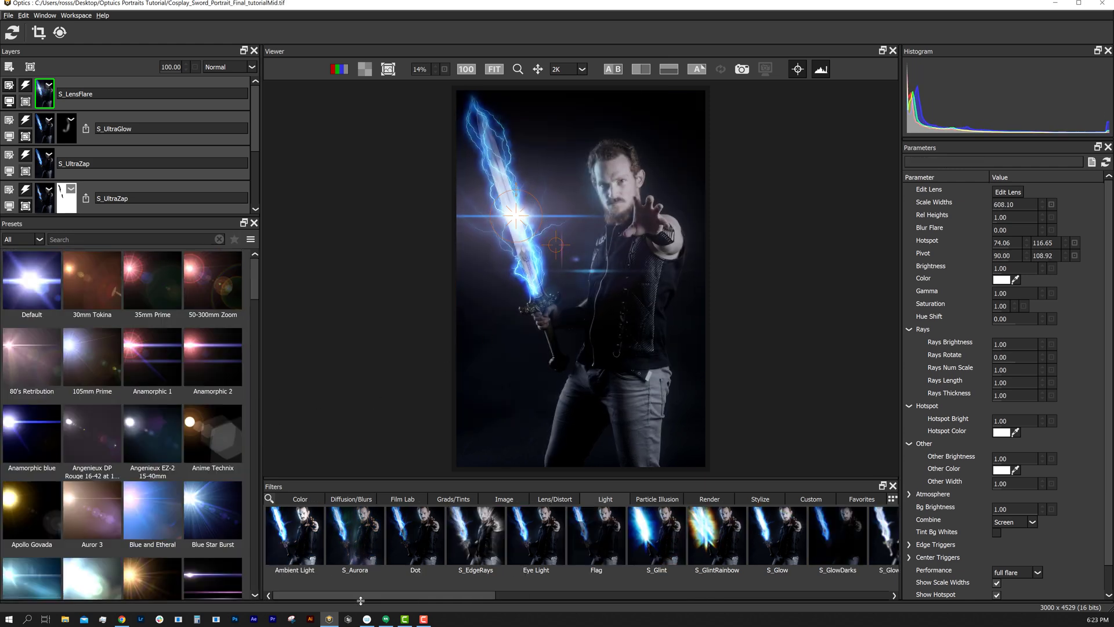
# - Add a new layer, show the Particle Illusion filters, and disable the S_LensFlare and S_UltraGlow layers
pyautogui.click(9, 67)
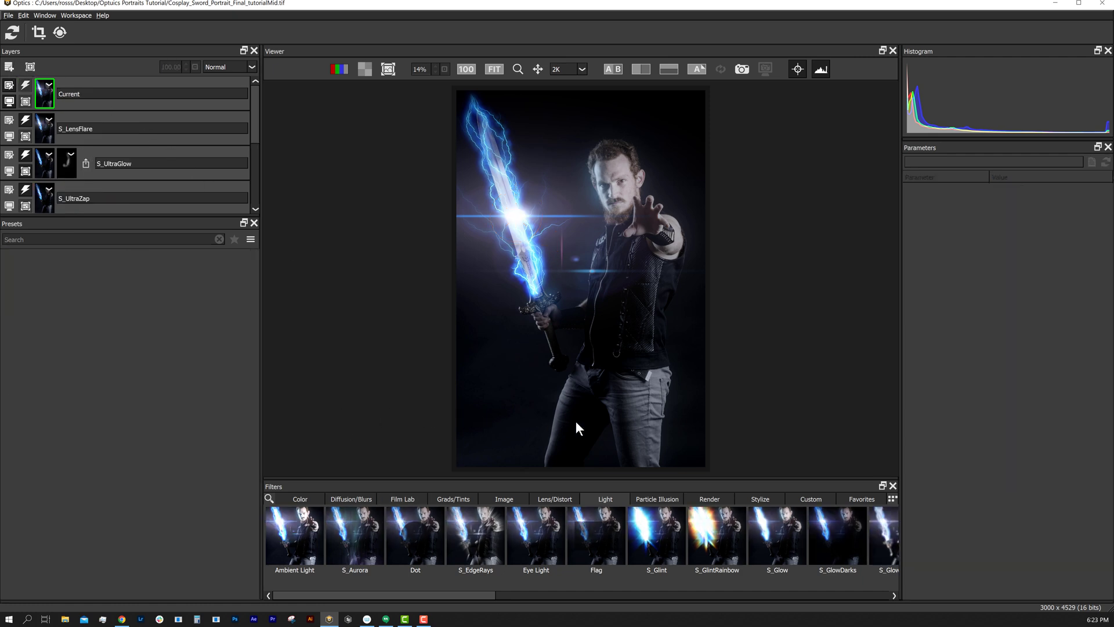
pyautogui.click(660, 499)
pyautogui.moveTo(152, 215); pyautogui.dragTo(164, 415)
pyautogui.click(25, 155)
pyautogui.click(25, 120)
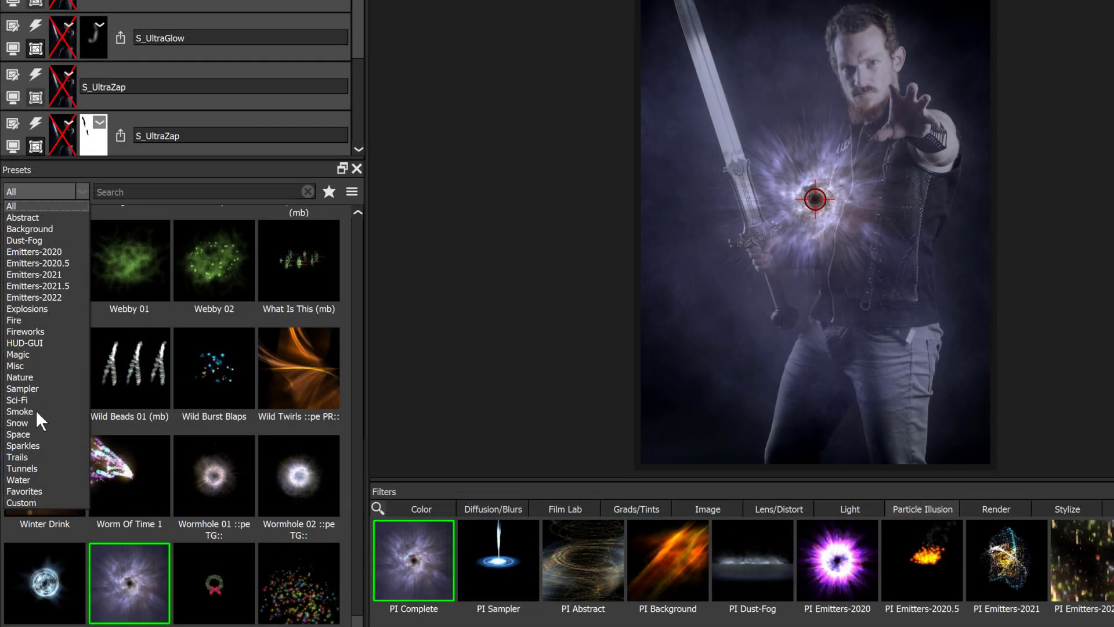
# - Browse the Particle Illusion presets by category, including Explosions and Fireworks, and search for "rain"
pyautogui.click(36, 410)
pyautogui.moveTo(359, 257); pyautogui.dragTo(351, 333)
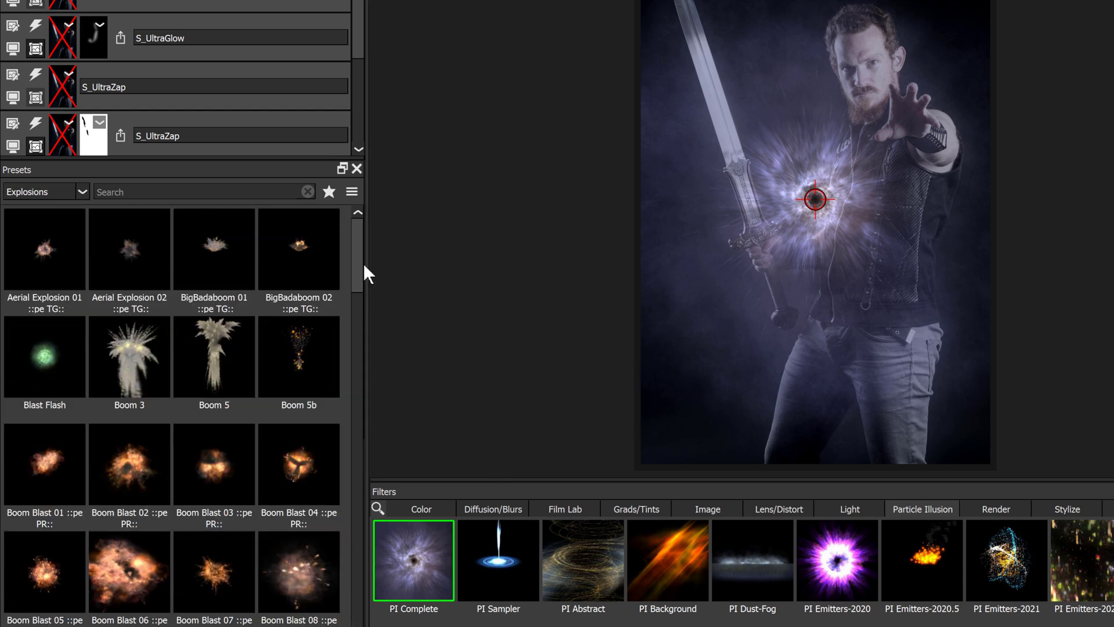
pyautogui.moveTo(363, 262); pyautogui.dragTo(360, 366)
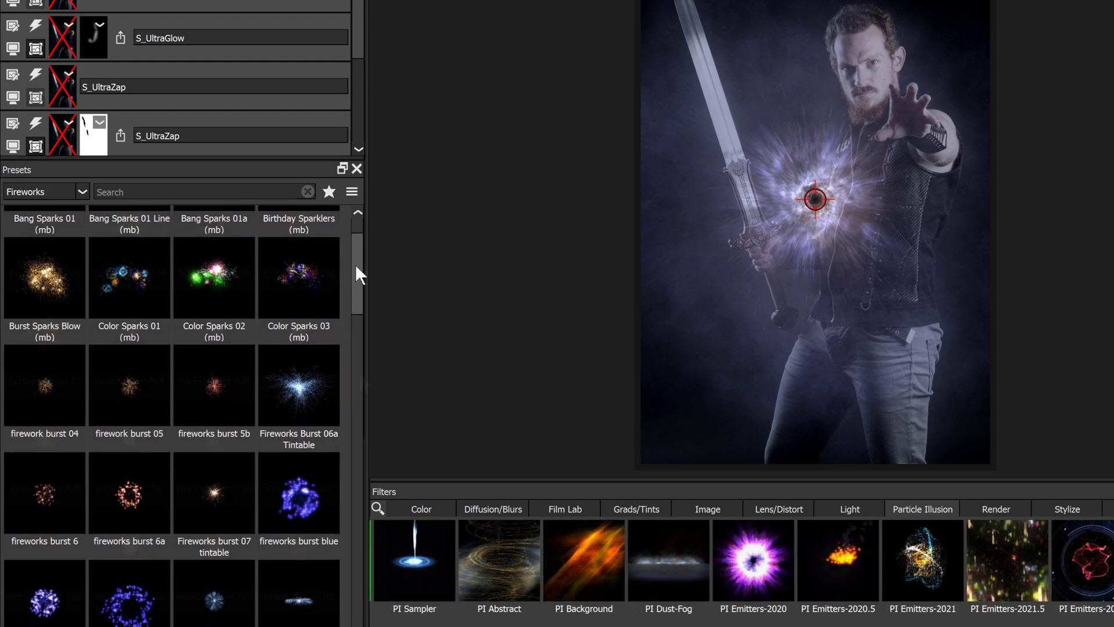
pyautogui.moveTo(355, 263); pyautogui.dragTo(349, 312)
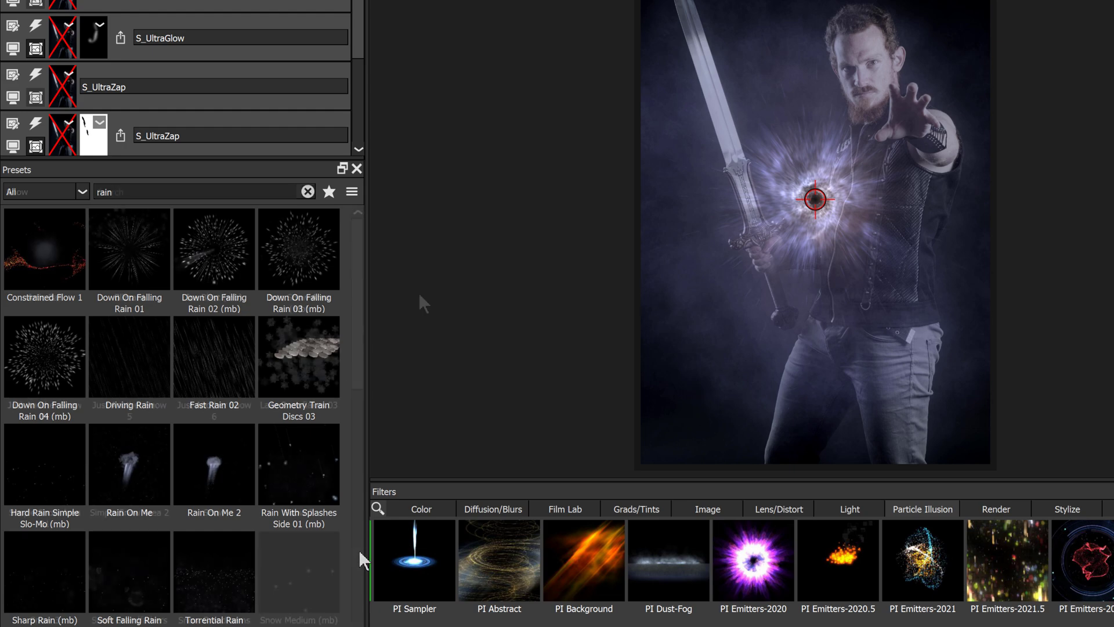
pyautogui.moveTo(359, 263); pyautogui.dragTo(353, 362)
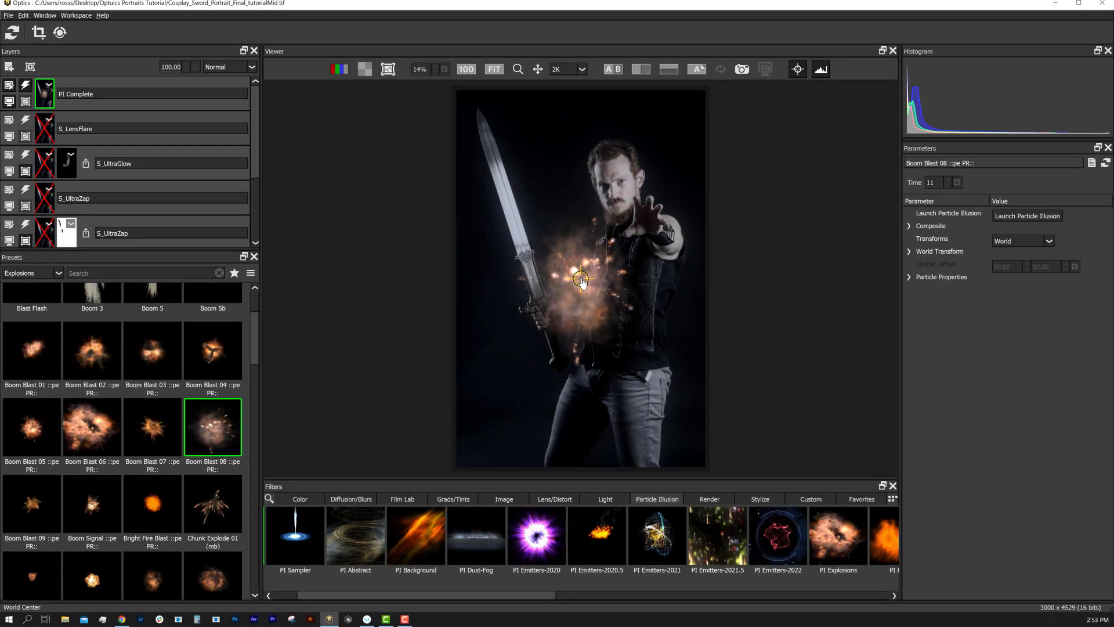
# - Move the Boom Blast 08 explosion up beside the man's face and mask it behind him with the S_Clouds mask
pyautogui.moveTo(582, 283)
pyautogui.mouseDown()
pyautogui.moveTo(580, 232)
pyautogui.moveTo(581, 264)
pyautogui.mouseUp()
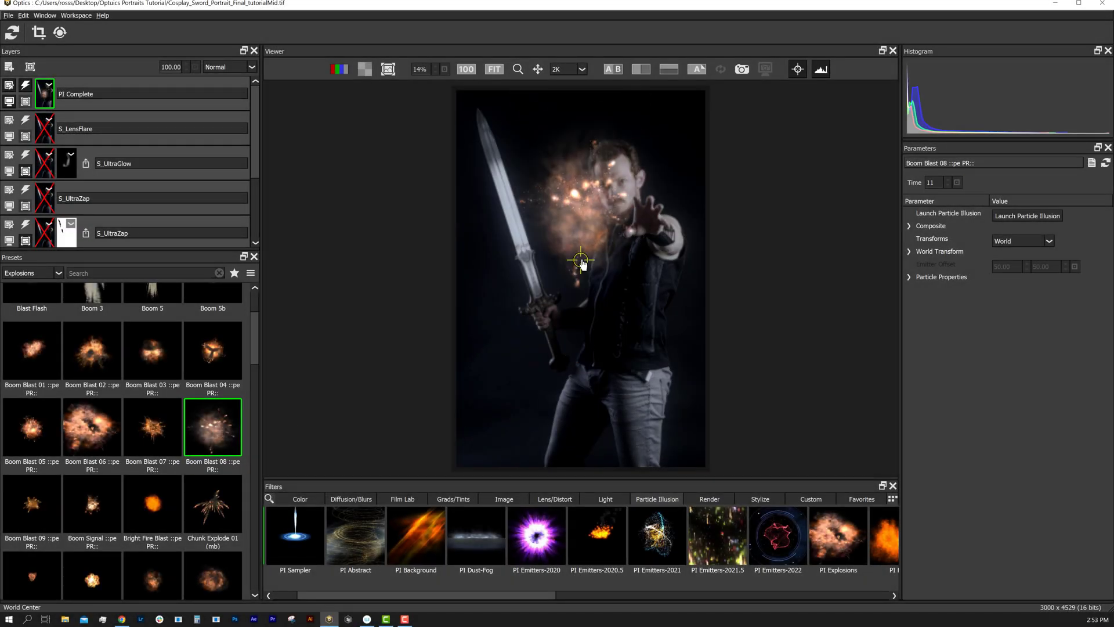
pyautogui.moveTo(256, 166); pyautogui.dragTo(256, 202)
pyautogui.moveTo(167, 252); pyautogui.dragTo(166, 353)
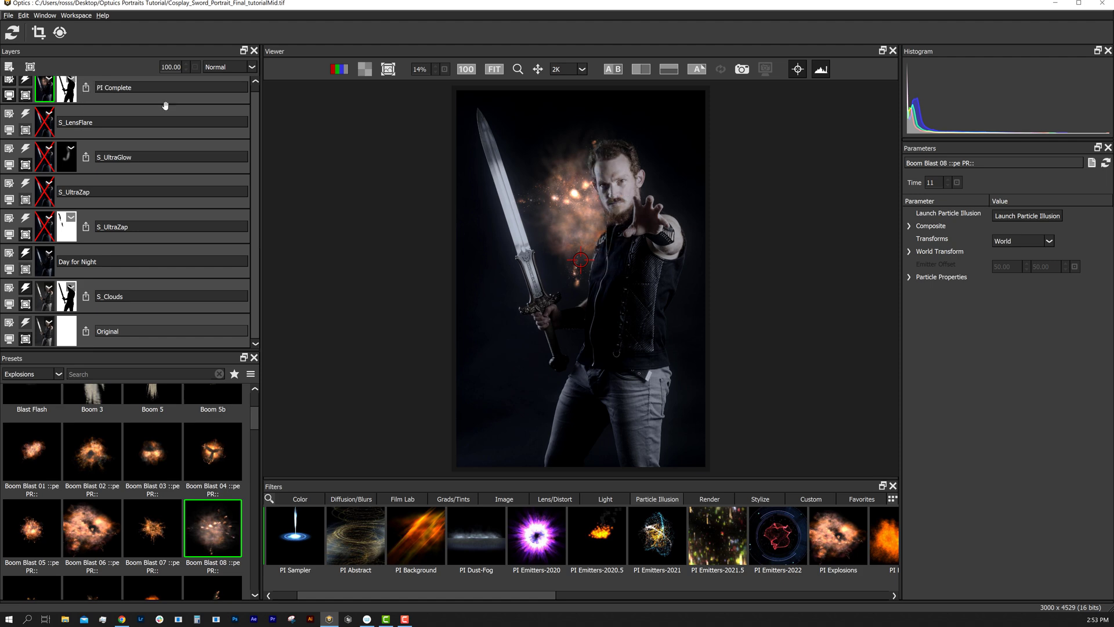
# - Set the explosion's Time to 13 and Master Scale to 186, and shift its world center toward the man's chest
pyautogui.moveTo(934, 176)
pyautogui.mouseDown()
pyautogui.moveTo(933, 161)
pyautogui.moveTo(932, 183)
pyautogui.mouseUp()
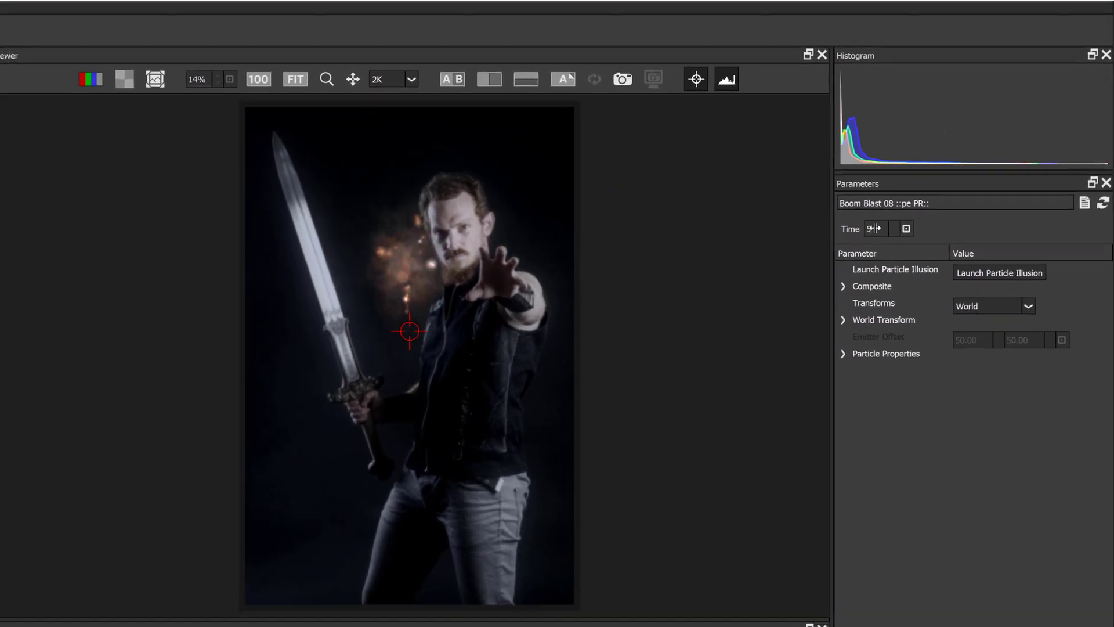
pyautogui.moveTo(873, 228); pyautogui.dragTo(875, 218)
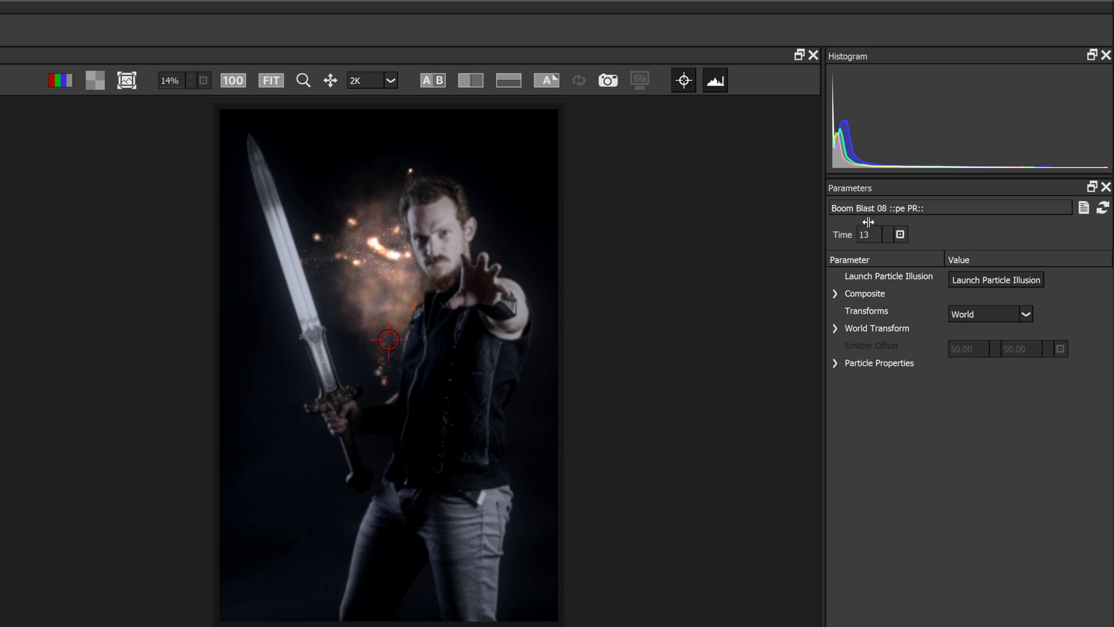
pyautogui.click(835, 329)
pyautogui.moveTo(411, 328); pyautogui.dragTo(426, 322)
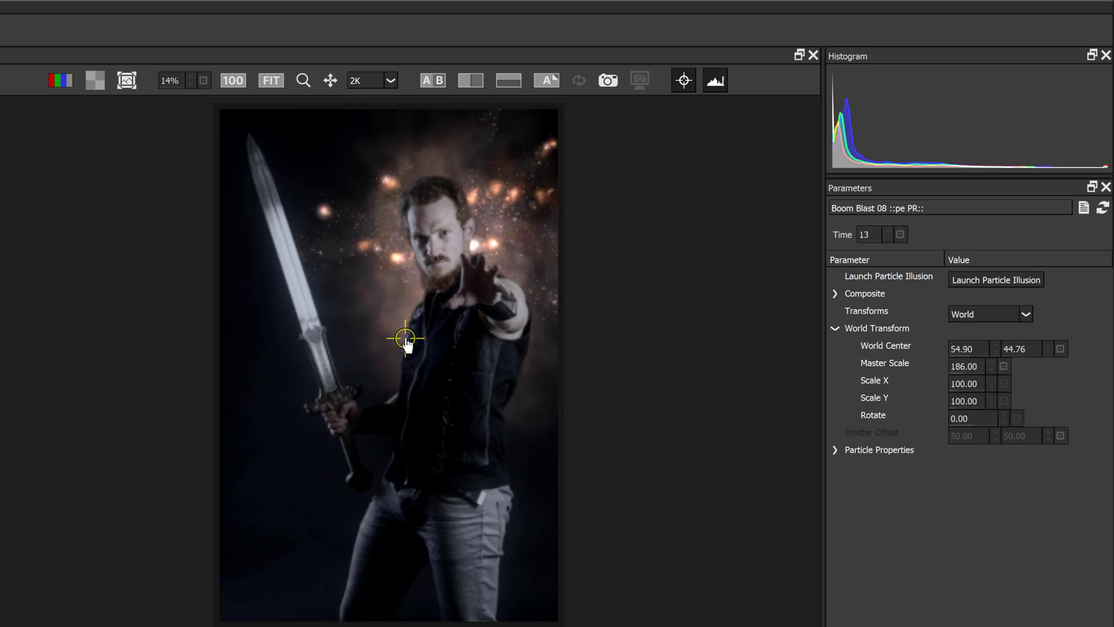
# - Adjust the explosion's particle properties to Number 91, Size 50, Velocity 222 and Weight 1,000
pyautogui.click(835, 450)
pyautogui.moveTo(971, 487); pyautogui.dragTo(962, 575)
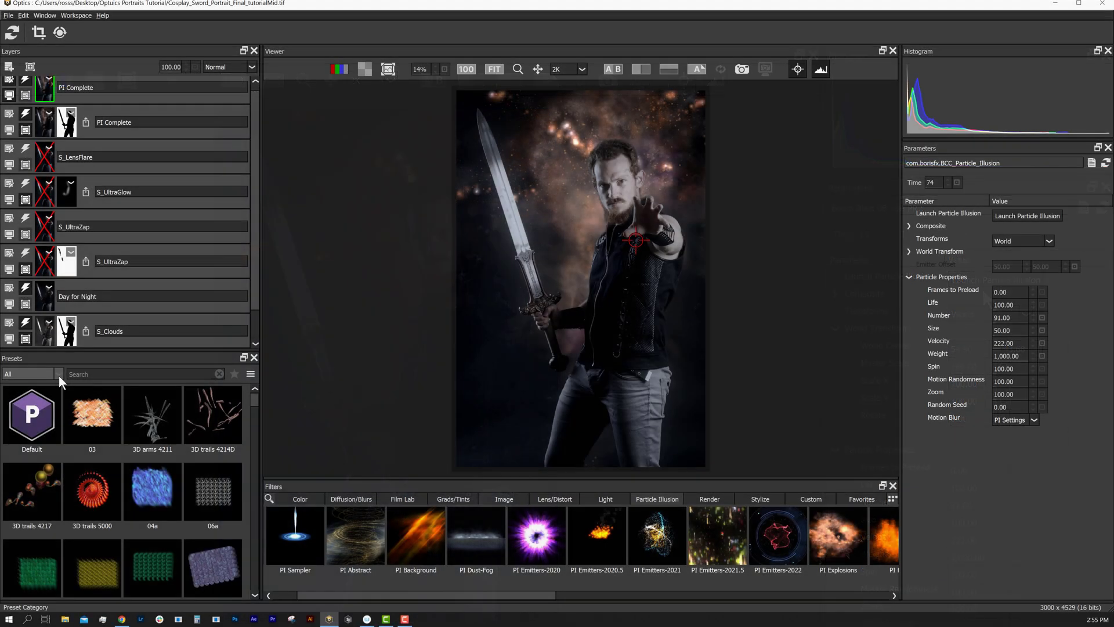
# - Apply the bigFire 01 (mb) preset from the Fire category to the new PI Complete layer and adjust its world transform
pyautogui.click(58, 375)
pyautogui.click(9, 465)
pyautogui.click(32, 415)
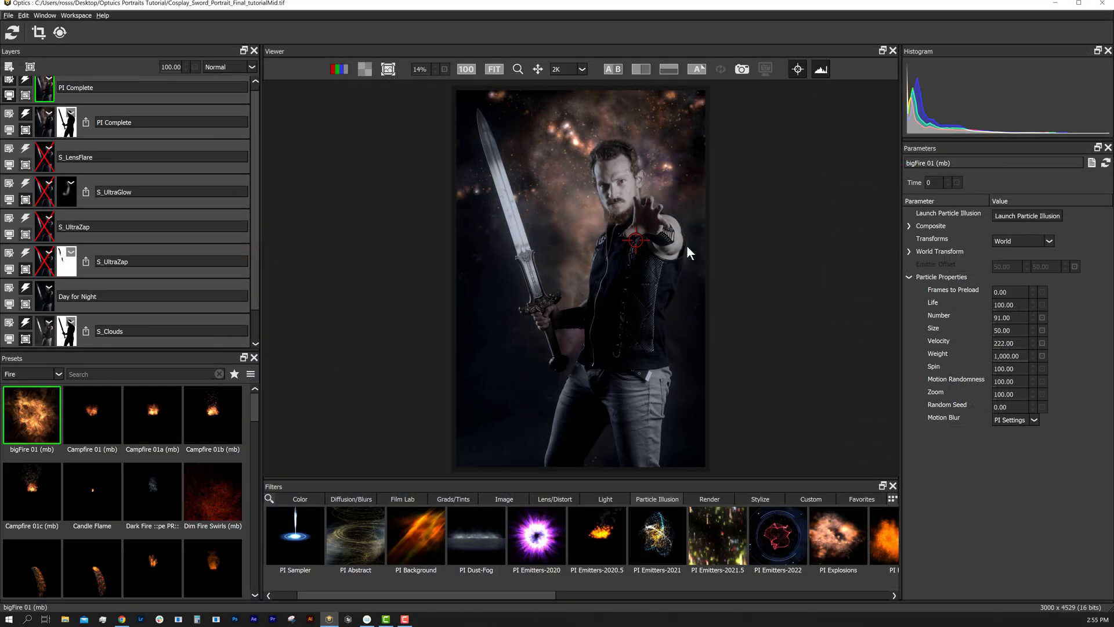
pyautogui.click(909, 252)
pyautogui.moveTo(1011, 300); pyautogui.dragTo(991, 356)
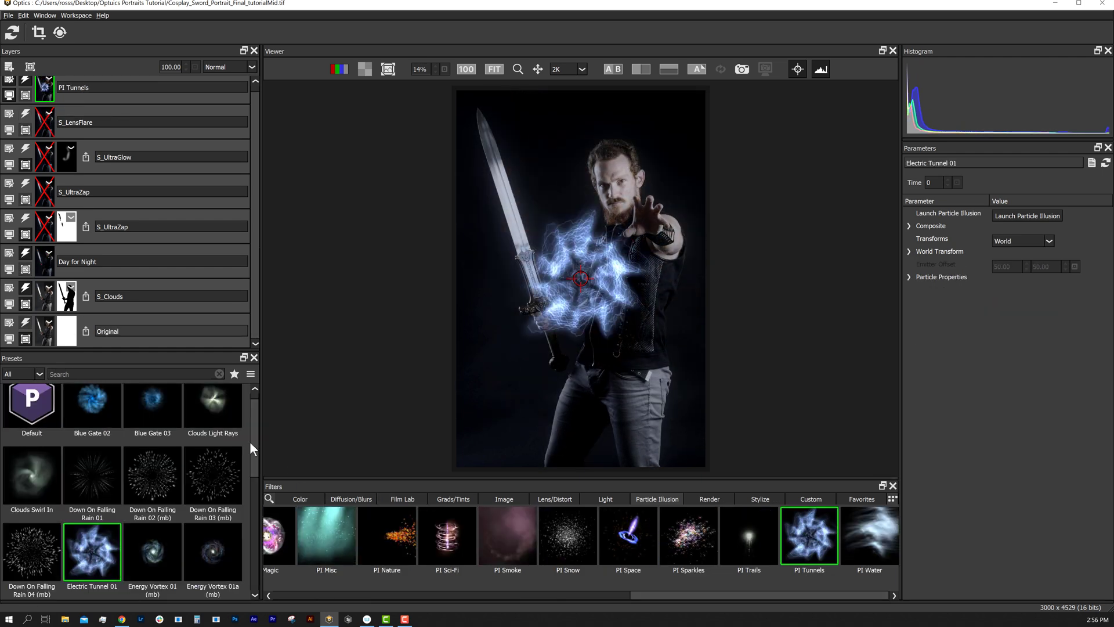
# - Apply the Energy Vortex 01a (mb) preset to the PI Tunnels layer, center it behind the outstretched hand and set Master Scale to 187
pyautogui.scroll(-3, 250, 441)
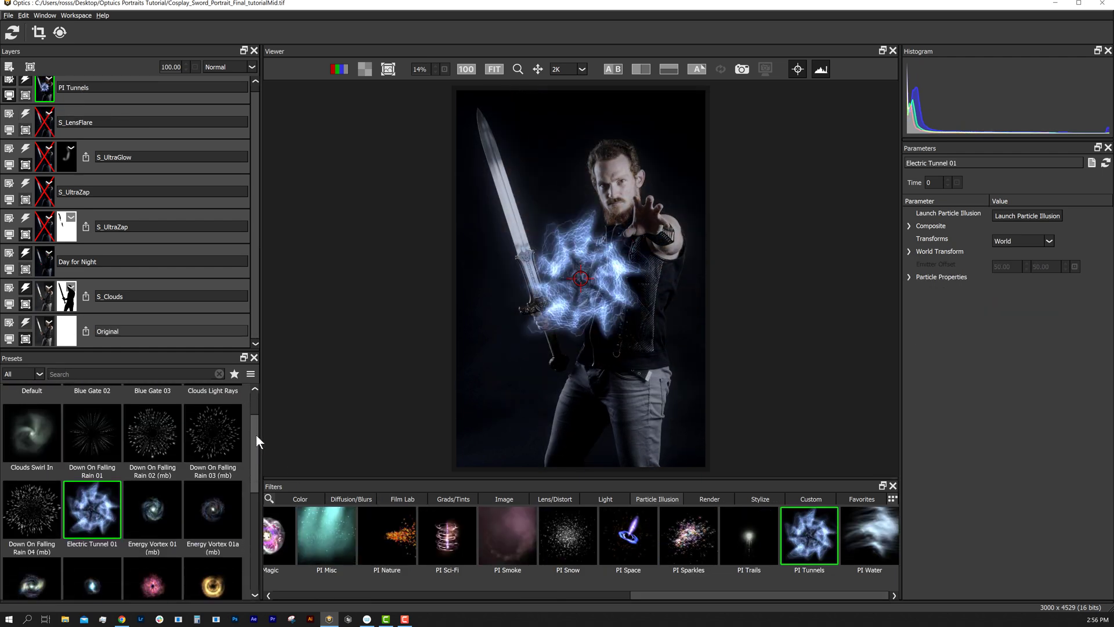
pyautogui.click(211, 458)
pyautogui.moveTo(620, 259)
pyautogui.mouseDown()
pyautogui.moveTo(631, 237)
pyautogui.moveTo(623, 242)
pyautogui.mouseUp()
pyautogui.click(910, 252)
pyautogui.moveTo(1002, 278); pyautogui.dragTo(1003, 220)
# - Add a brush mask to the vortex layer, invert it and adjust the mask settings
pyautogui.click(30, 66)
pyautogui.click(46, 118)
pyautogui.click(157, 32)
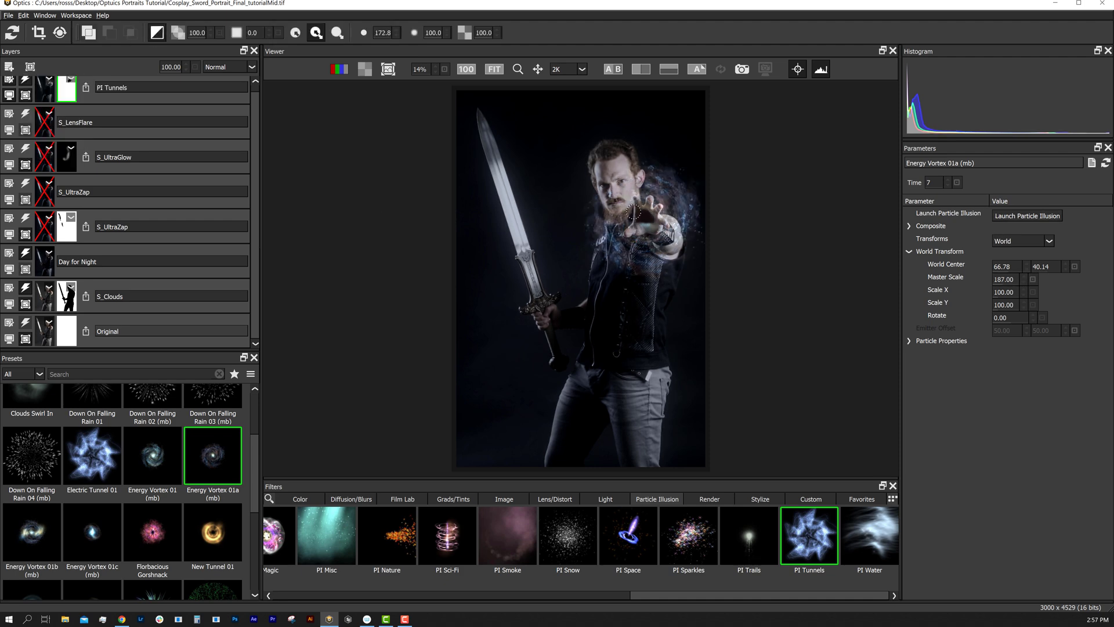
pyautogui.click(237, 34)
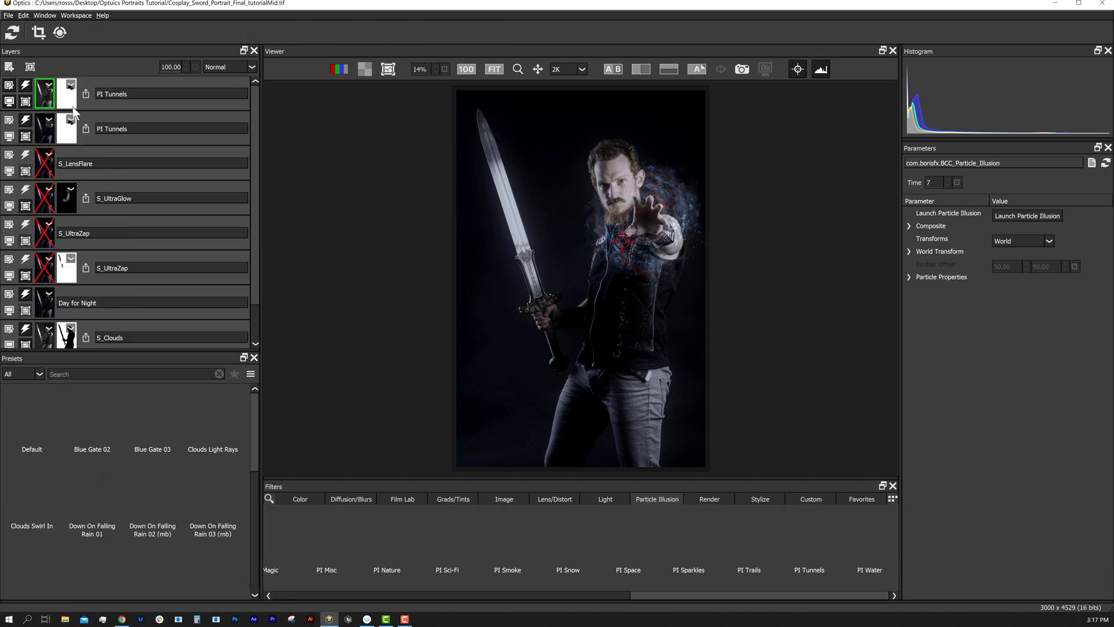
# - On the duplicate vortex layer, set Time to 29 and Master Scale to 216, and raise the particle Number
pyautogui.click(909, 252)
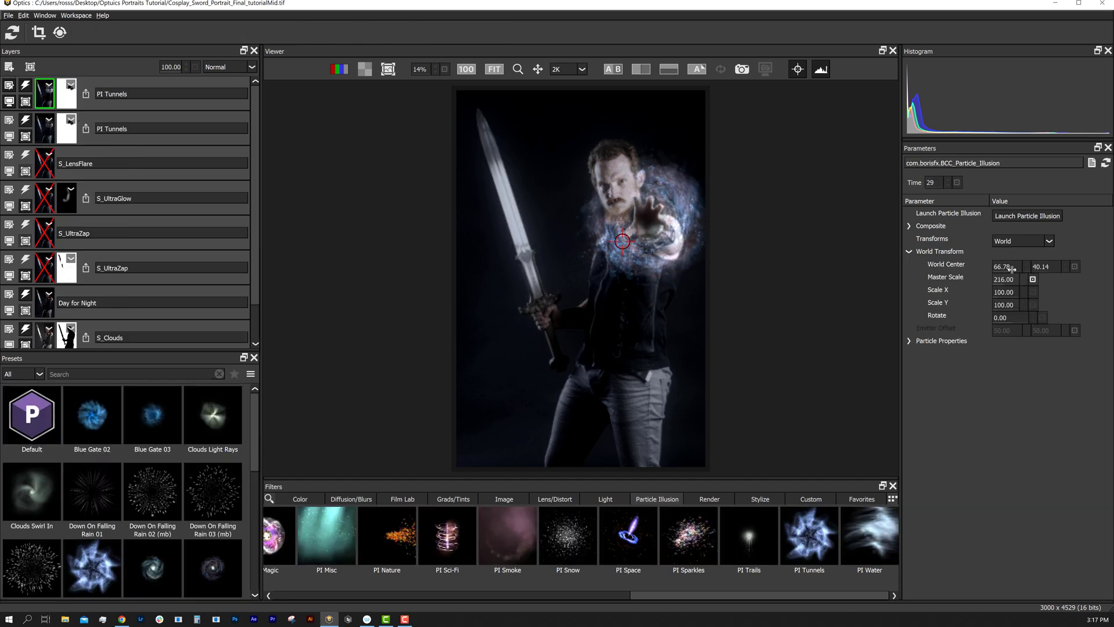
pyautogui.click(909, 341)
pyautogui.moveTo(1013, 384); pyautogui.dragTo(1013, 349)
# - Duplicate the uppermost PI Tunnels layer and remove the mask from the copy
pyautogui.click(48, 86)
pyautogui.click(70, 108)
pyautogui.rightClick(70, 84)
pyautogui.click(99, 117)
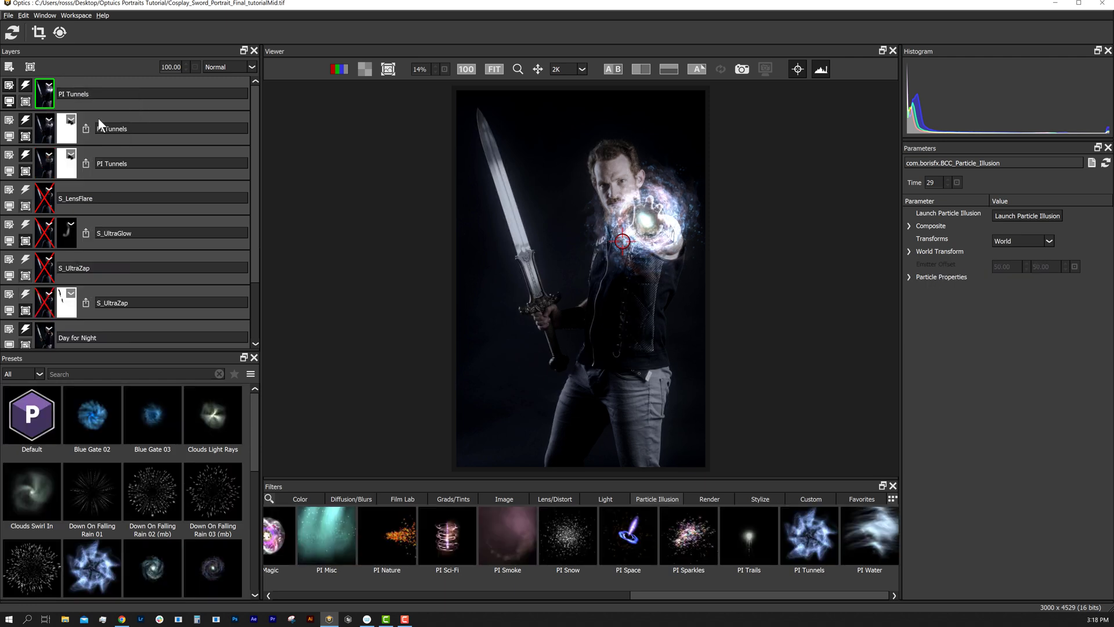
# - Enlarge the unmasked vortex to a Master Scale of 436 and mask it behind the man with a copy of the S_Clouds mask
pyautogui.click(909, 251)
pyautogui.moveTo(1012, 255); pyautogui.dragTo(1002, 119)
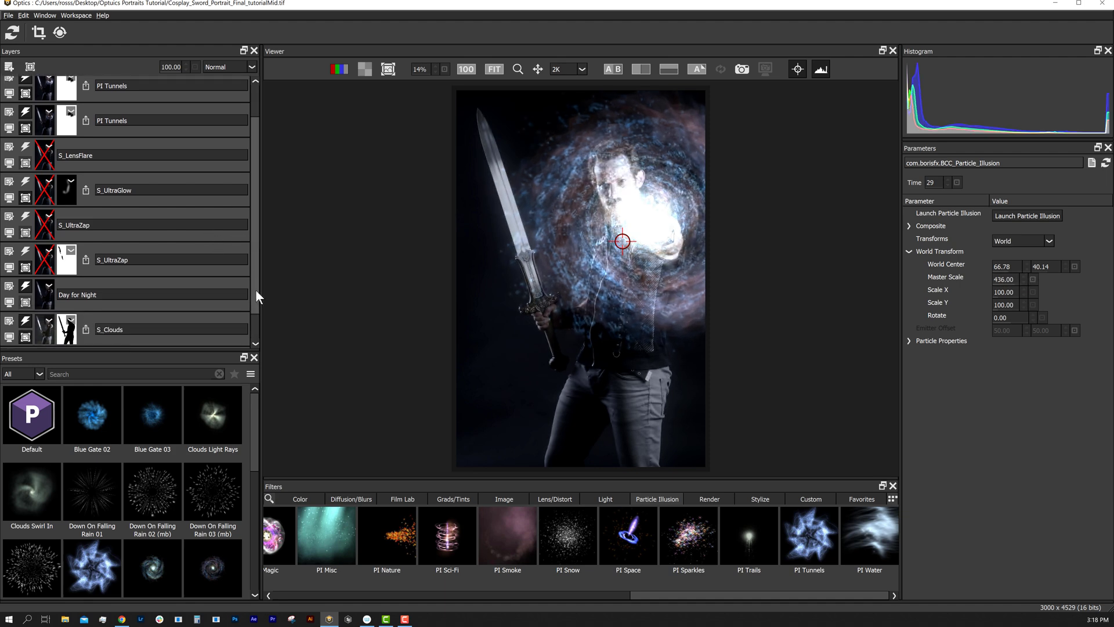
pyautogui.moveTo(159, 351); pyautogui.dragTo(160, 497)
pyautogui.moveTo(67, 372); pyautogui.dragTo(67, 107)
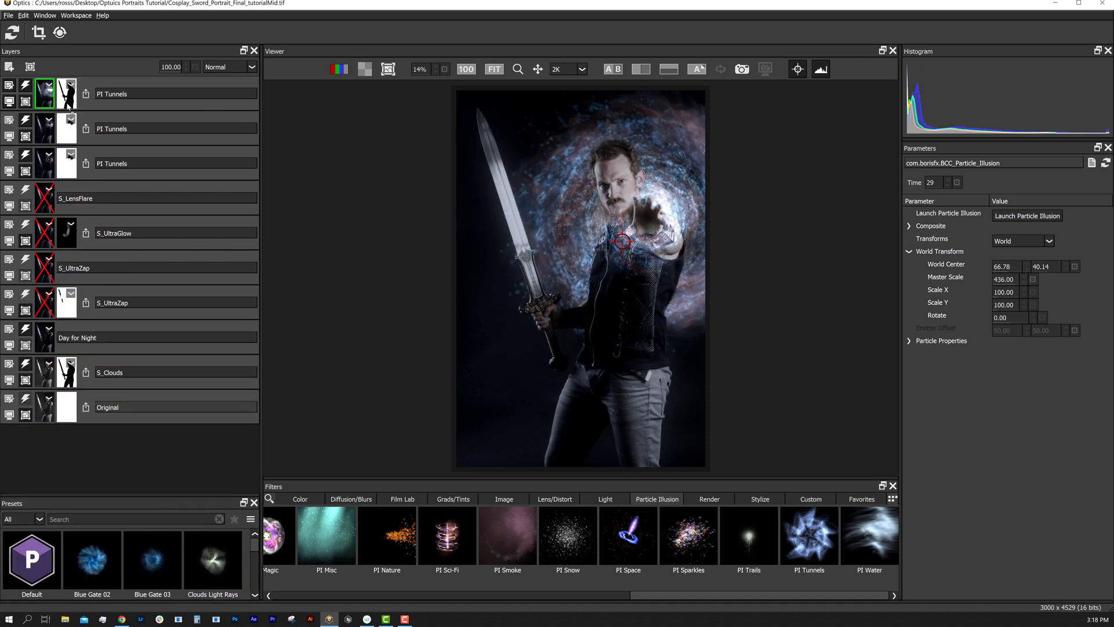
# - Set the large vortex layer's blend mode to Lighter Color and its opacity to 20
pyautogui.click(252, 68)
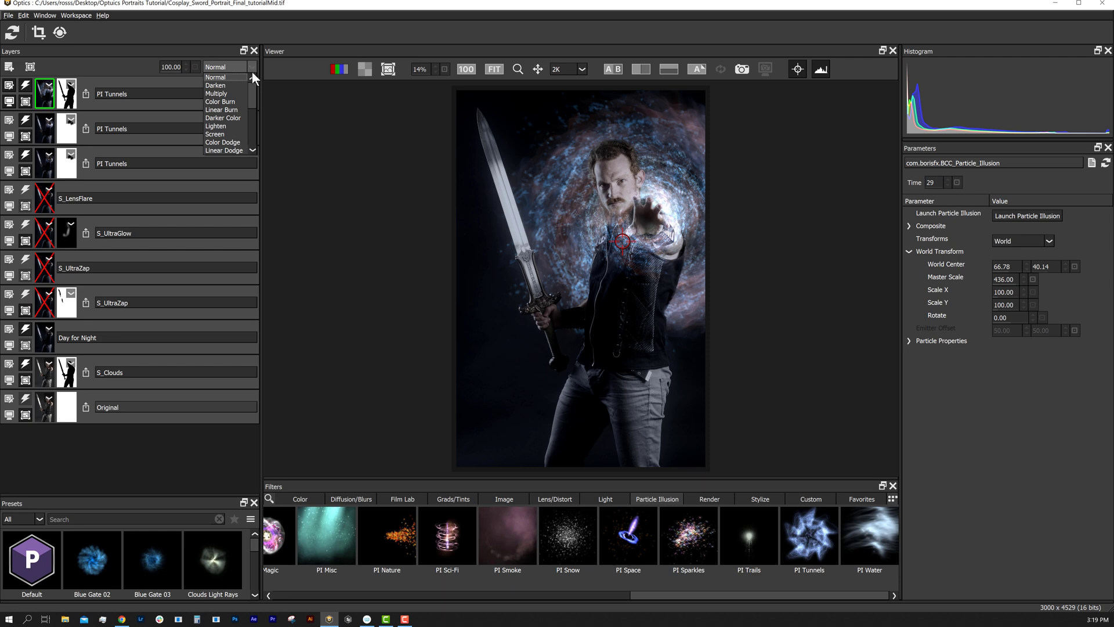
pyautogui.moveTo(252, 101); pyautogui.dragTo(253, 109)
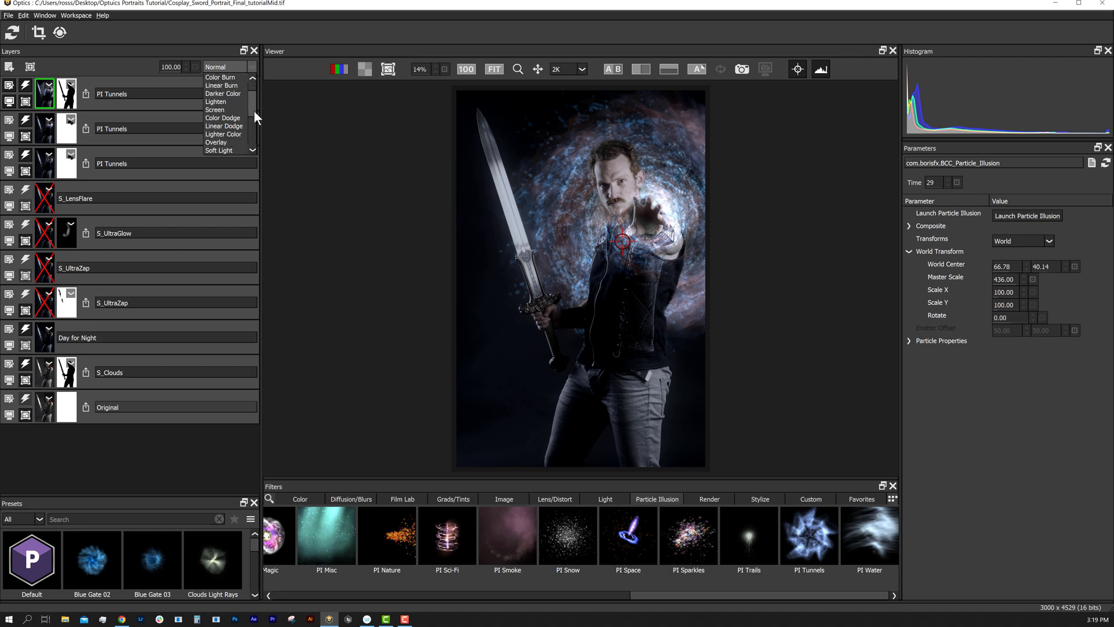
pyautogui.click(225, 134)
pyautogui.click(170, 68)
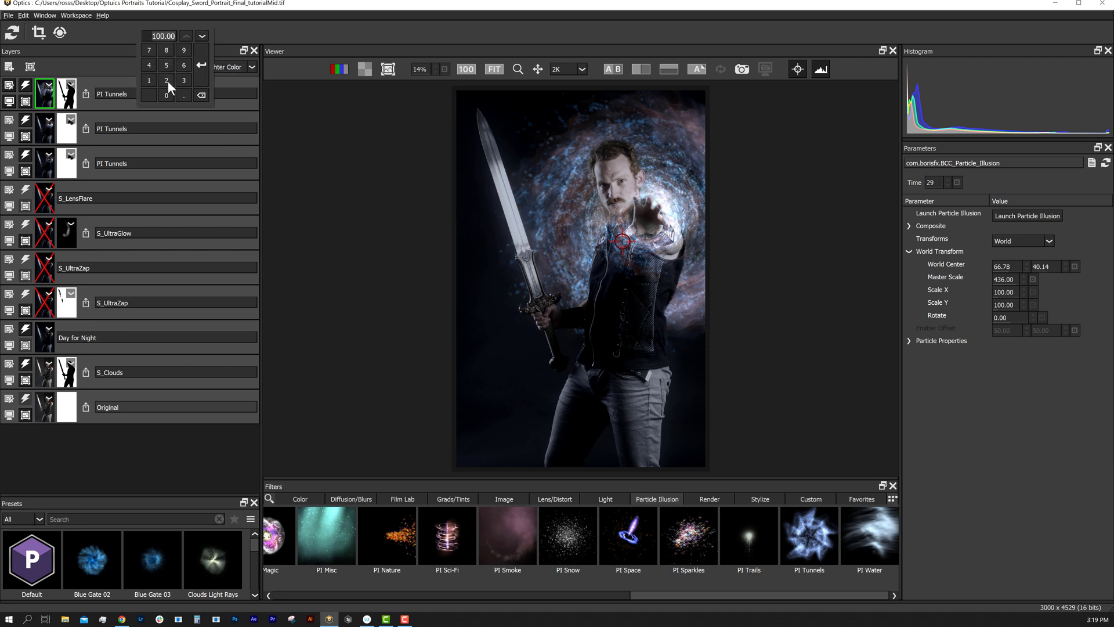
pyautogui.click(165, 94)
pyautogui.moveTo(158, 36); pyautogui.dragTo(177, 36)
pyautogui.click(199, 72)
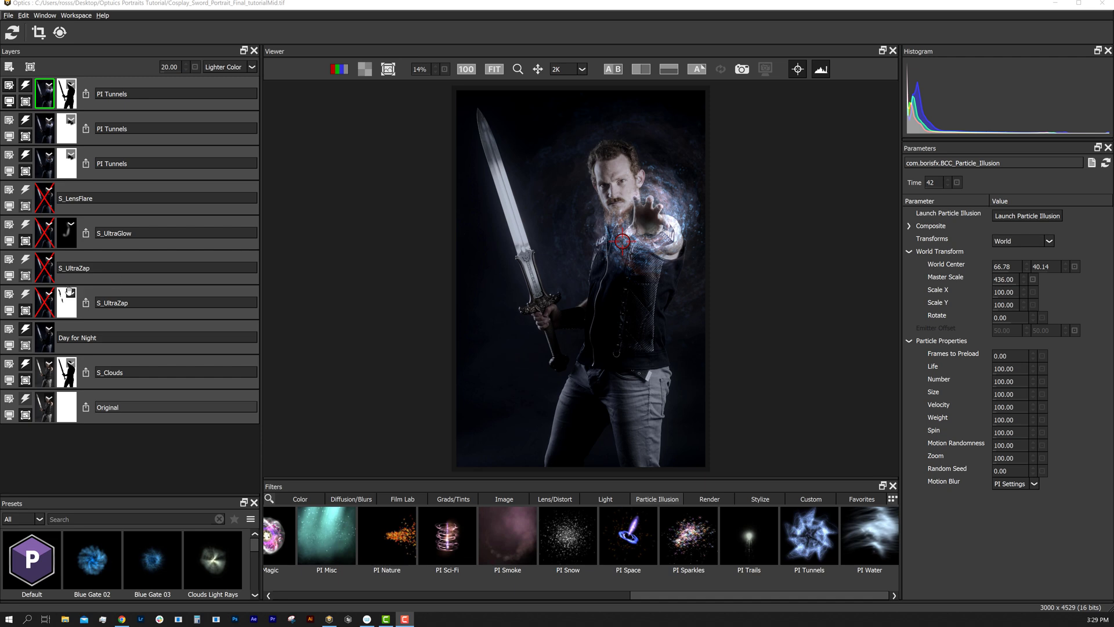
# - Turn the two S_UltraZap layers, the S_UltraGlow layer and the S_LensFlare layer back on
pyautogui.click(25, 295)
pyautogui.click(24, 258)
pyautogui.click(25, 224)
pyautogui.click(24, 189)
pyautogui.click(24, 191)
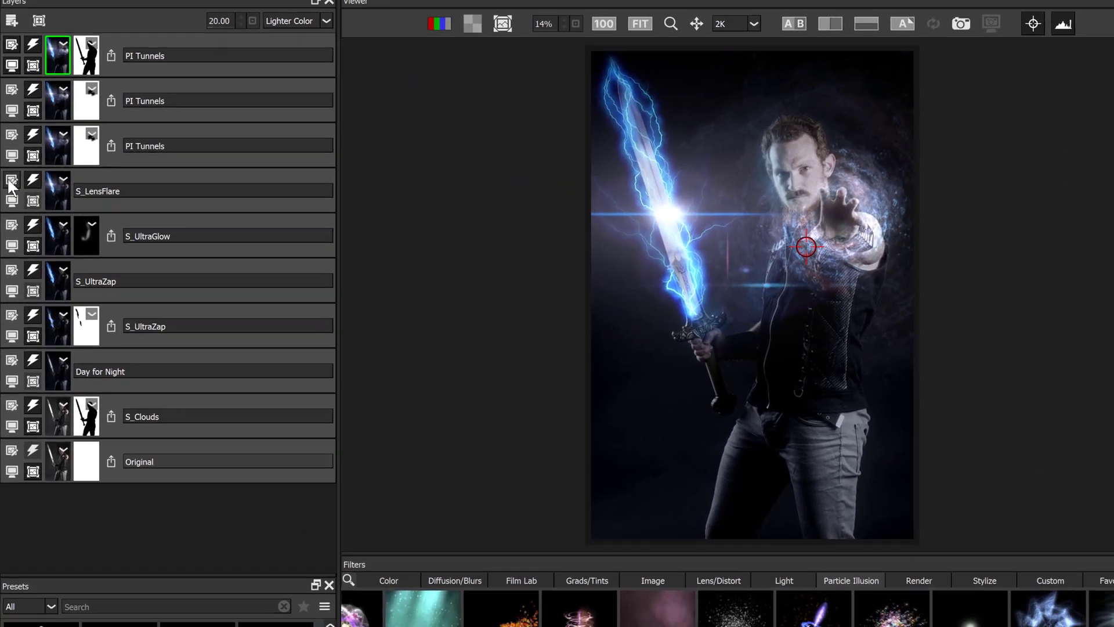
# - Edit the S_LensFlare layer and move the flare's hotspot slightly higher on the sword blade, to 74.76, 117.88
pyautogui.click(10, 185)
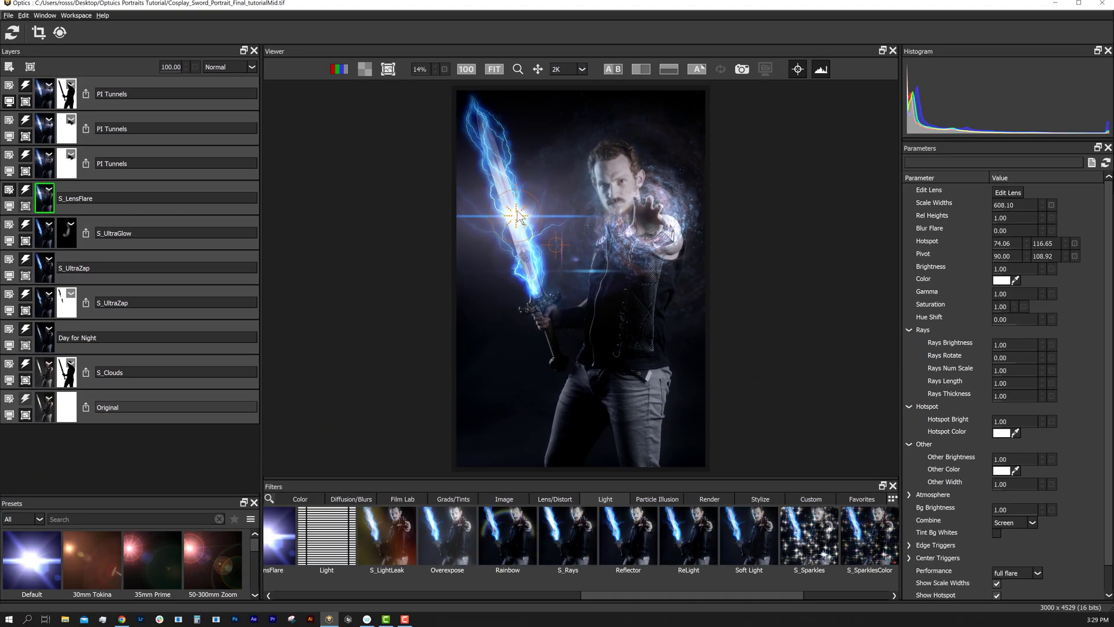
pyautogui.moveTo(517, 211); pyautogui.dragTo(556, 202)
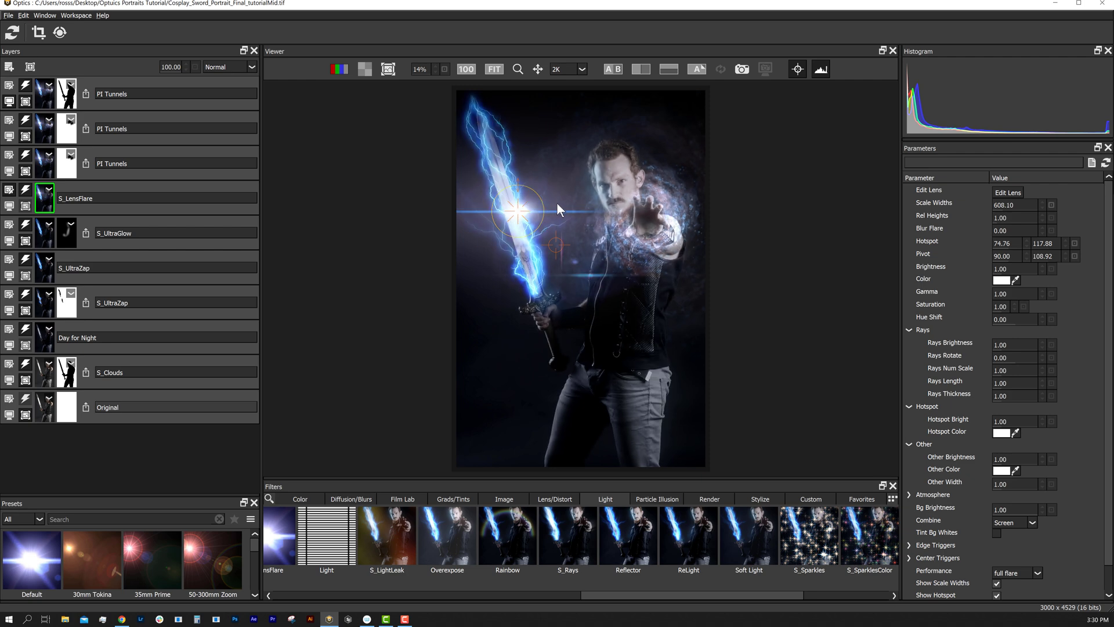
# - Try several other lens flare presets on the S_LensFlare layer
pyautogui.moveTo(198, 495); pyautogui.dragTo(199, 279)
pyautogui.moveTo(254, 332); pyautogui.dragTo(264, 431)
pyautogui.click(148, 333)
pyautogui.click(209, 490)
pyautogui.click(154, 483)
pyautogui.click(210, 392)
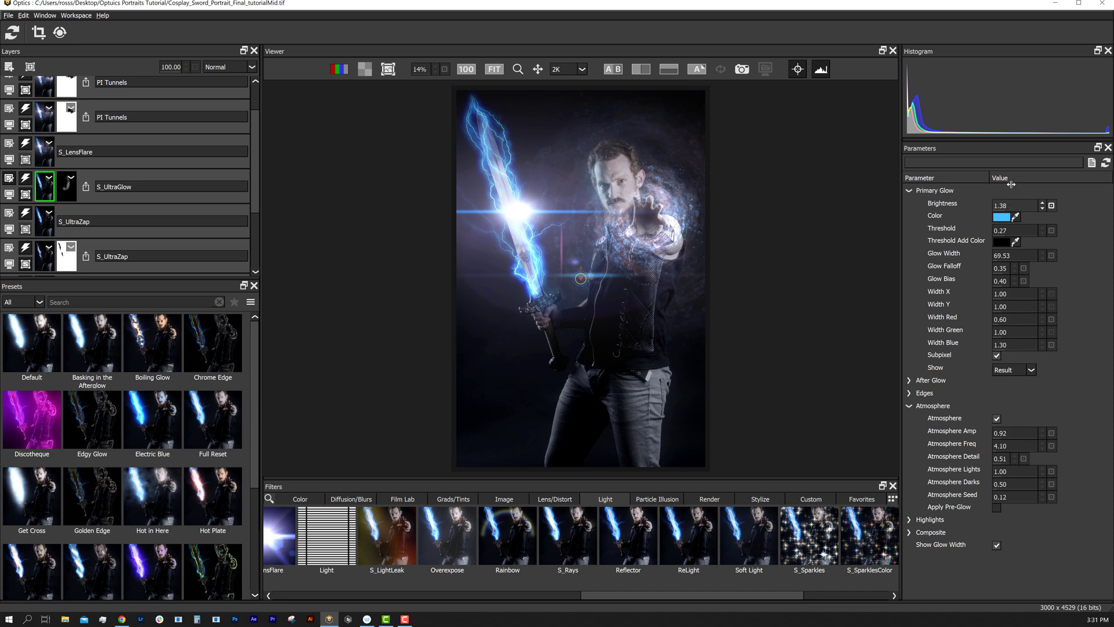
# - Set the Primary Glow Brightness of the S_UltraGlow layer to 1
pyautogui.moveTo(1011, 184); pyautogui.dragTo(1012, 189)
pyautogui.click(1009, 206)
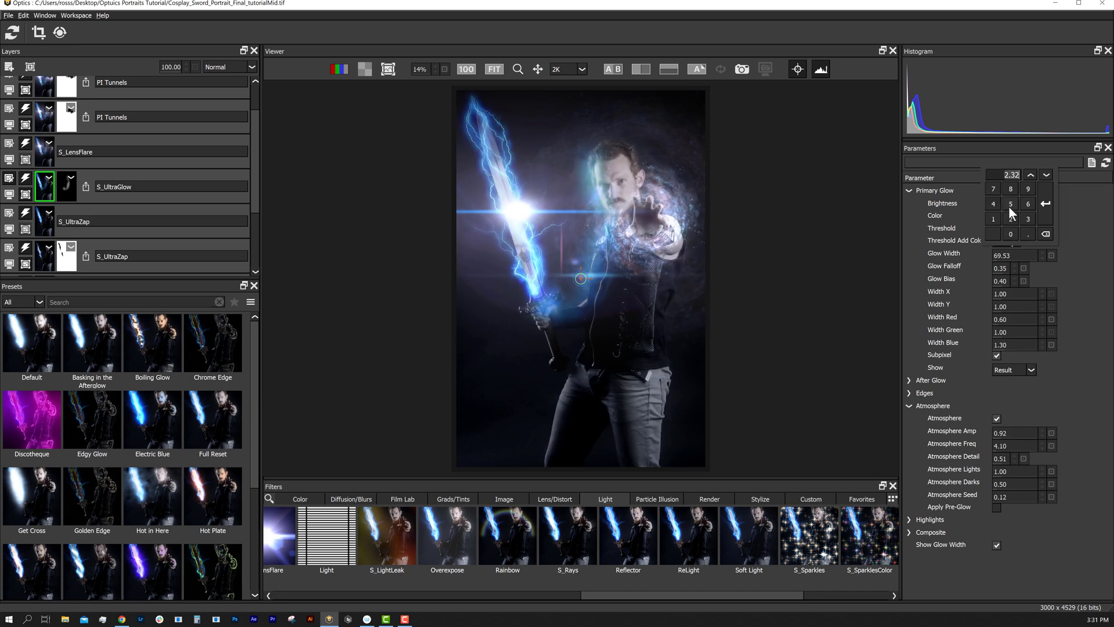
pyautogui.write('1')
pyautogui.click(830, 231)
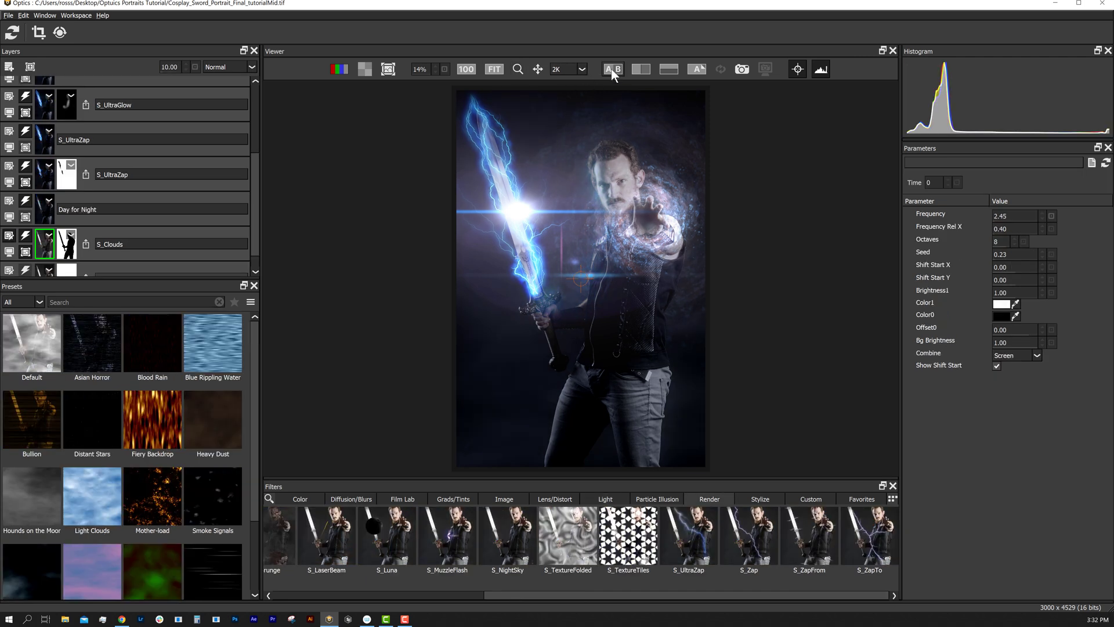
# - Compare the original photo with the edited portrait, using the before/after toggle and a vertical split view
pyautogui.click(611, 68)
pyautogui.click(611, 68)
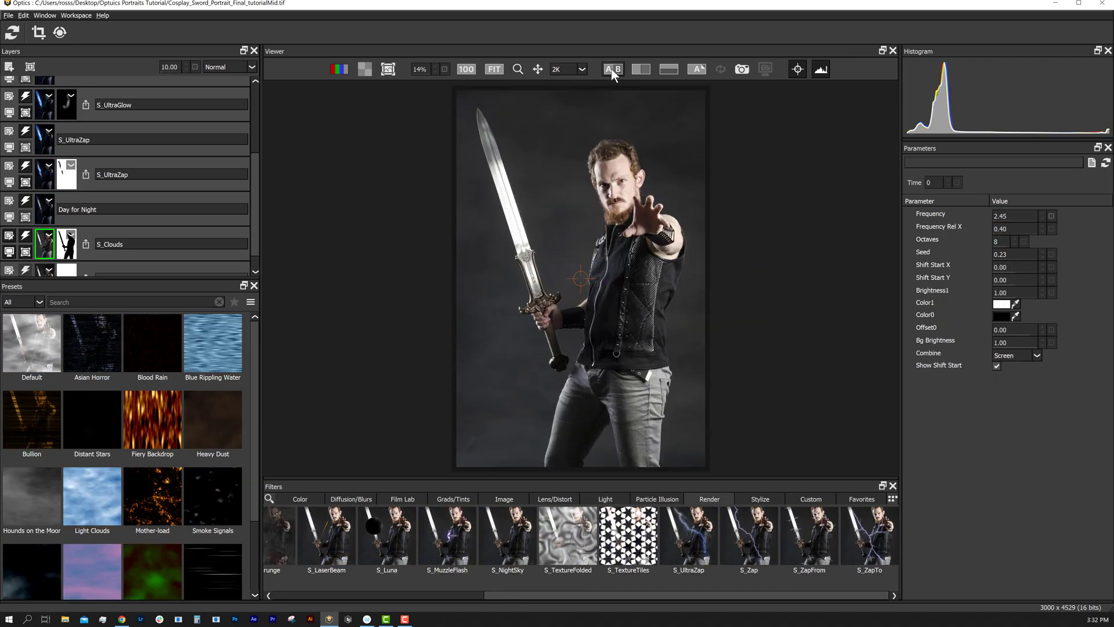
pyautogui.click(641, 69)
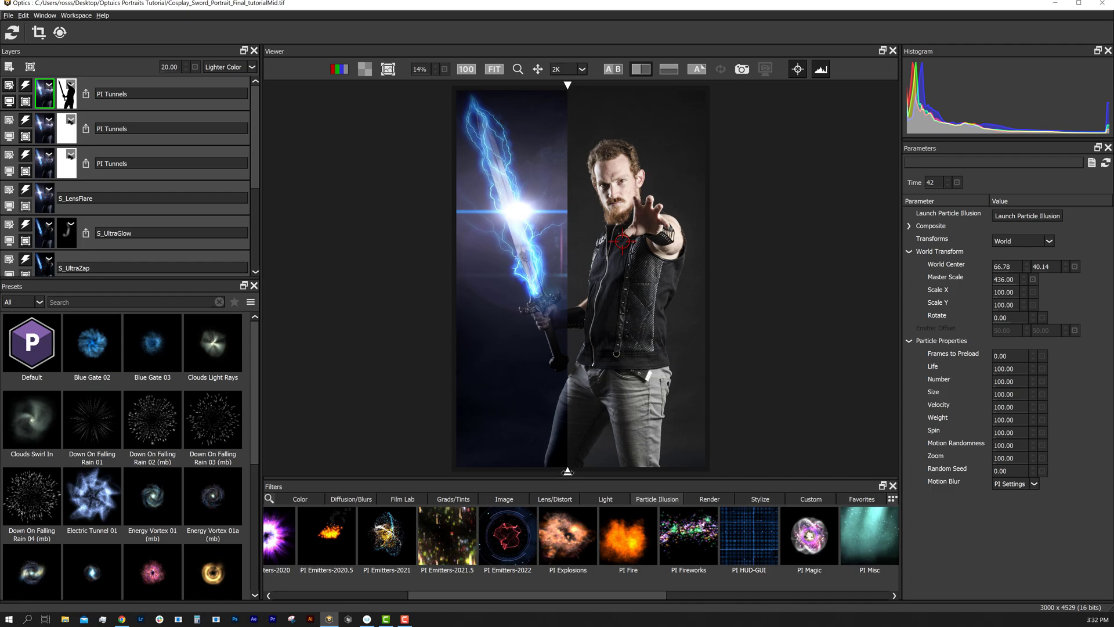
pyautogui.moveTo(567, 471); pyautogui.dragTo(672, 471)
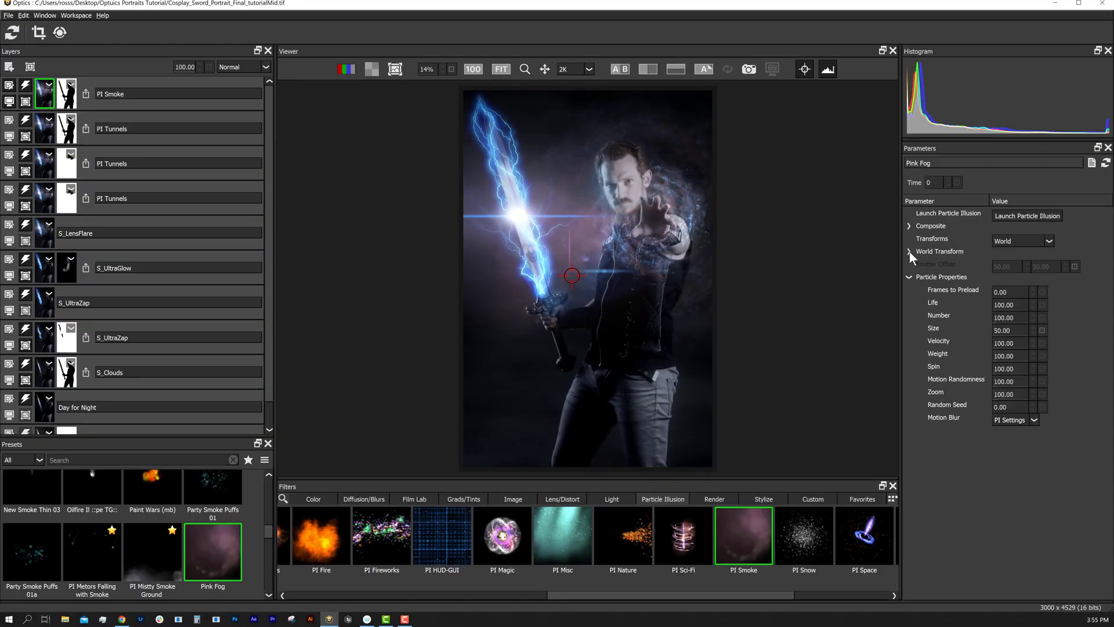
# - Enlarge the Pink Fog on the PI Smoke layer, shift its center toward the man and increase its particle Size
pyautogui.click(909, 252)
pyautogui.moveTo(1005, 279); pyautogui.dragTo(1041, 279)
pyautogui.moveTo(572, 276); pyautogui.dragTo(587, 275)
pyautogui.moveTo(1010, 394); pyautogui.dragTo(1026, 395)
# - Add the Wormhole Storm Large effect from PI Complete and an S_NightSky layer from the Render filters above the fog
pyautogui.click(663, 499)
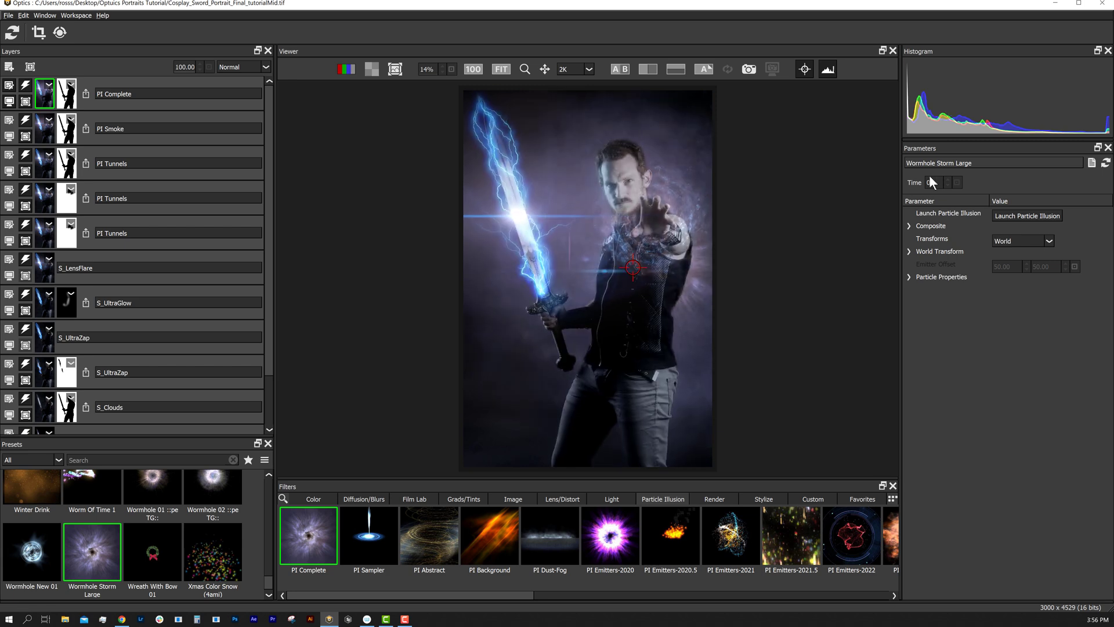
pyautogui.click(10, 66)
pyautogui.click(709, 499)
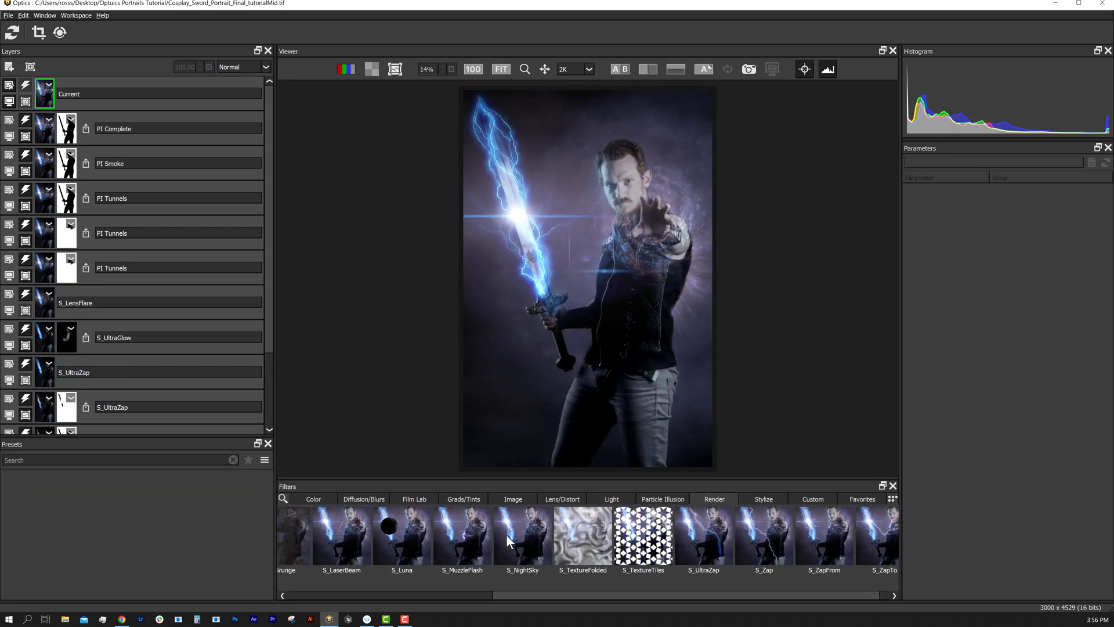
pyautogui.click(508, 535)
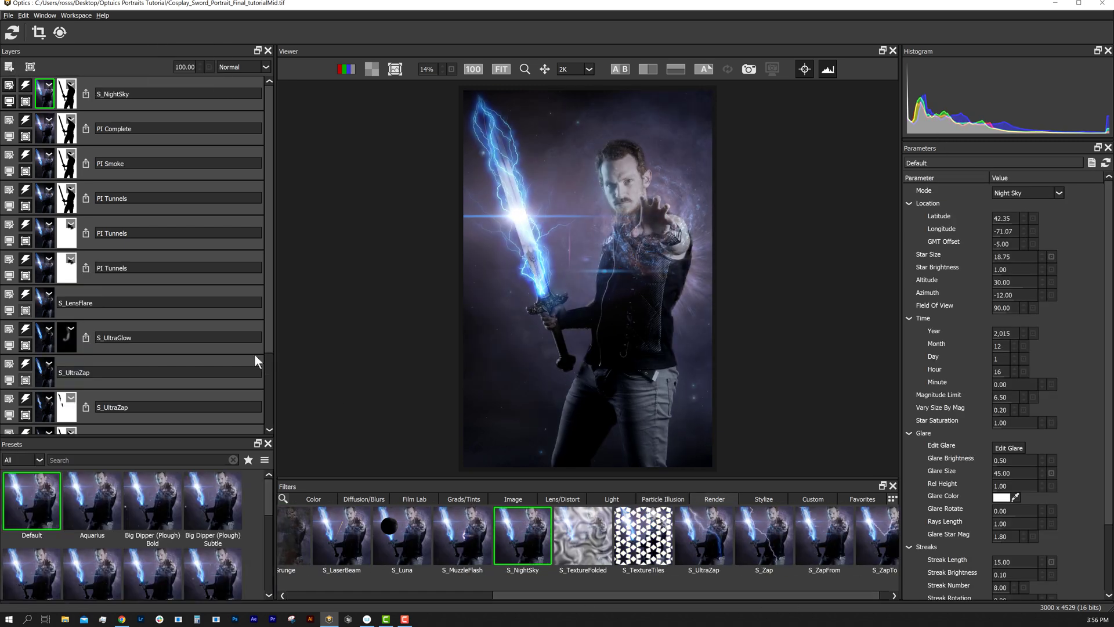
# - Set the particle Size of the large vortex's PI Tunnels layer to 75 and open its Composite settings
pyautogui.scroll(-1, 174, 179)
pyautogui.click(174, 177)
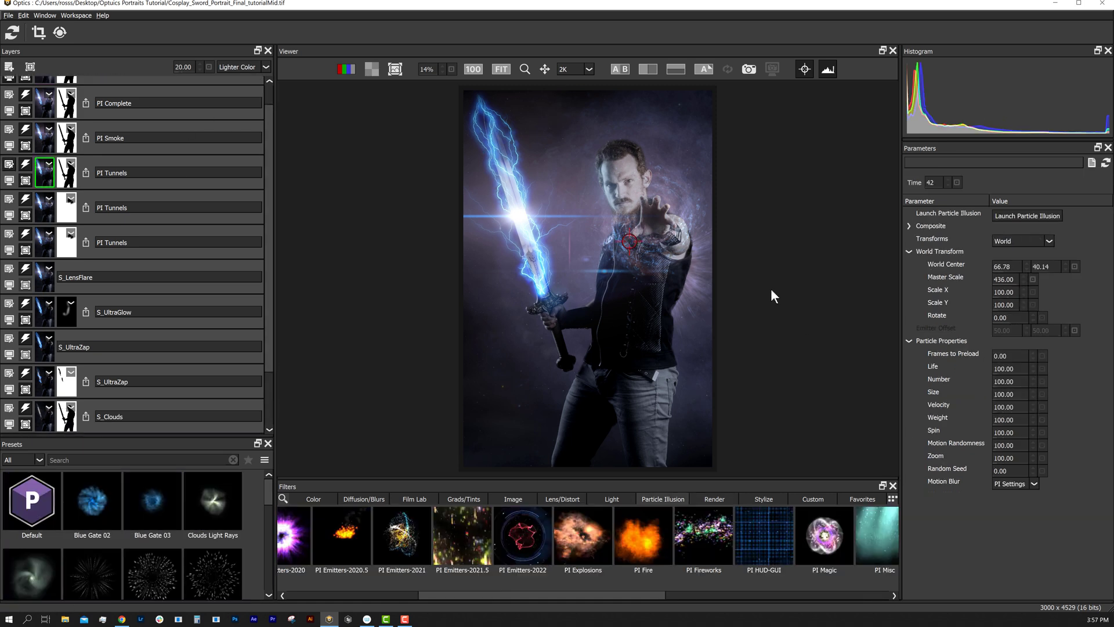
pyautogui.click(1014, 394)
pyautogui.write('60')
pyautogui.press('Return')
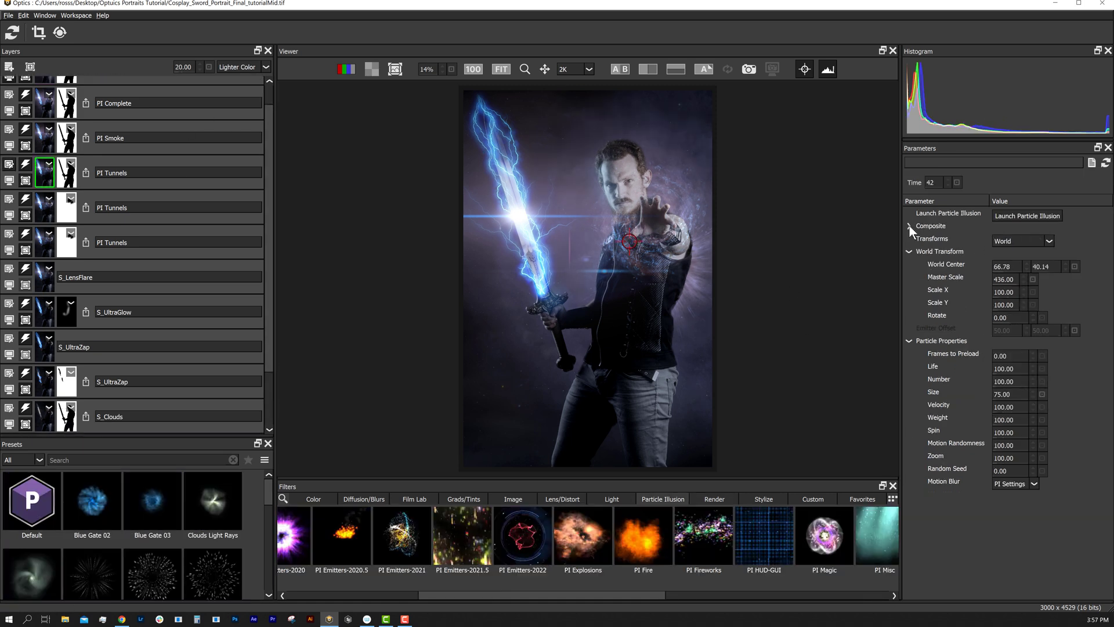
pyautogui.click(909, 226)
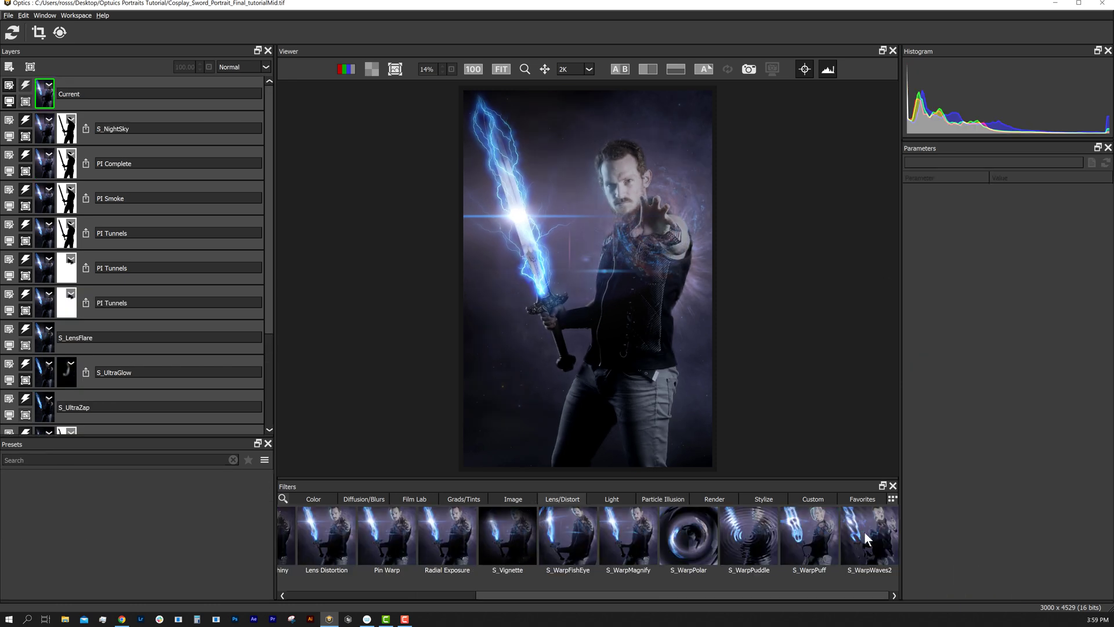
# - Apply the S_WarpWaves2 filter, adjust its A Amplitude, and paint a mask for it between the sword and the man's head
pyautogui.click(864, 537)
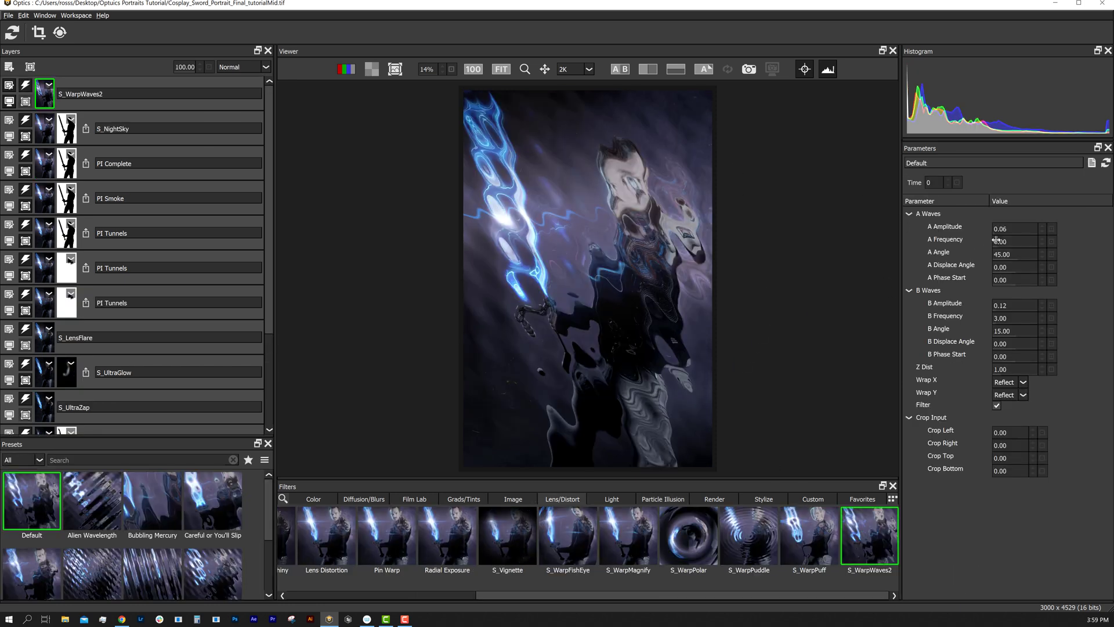
pyautogui.moveTo(1011, 225); pyautogui.dragTo(997, 214)
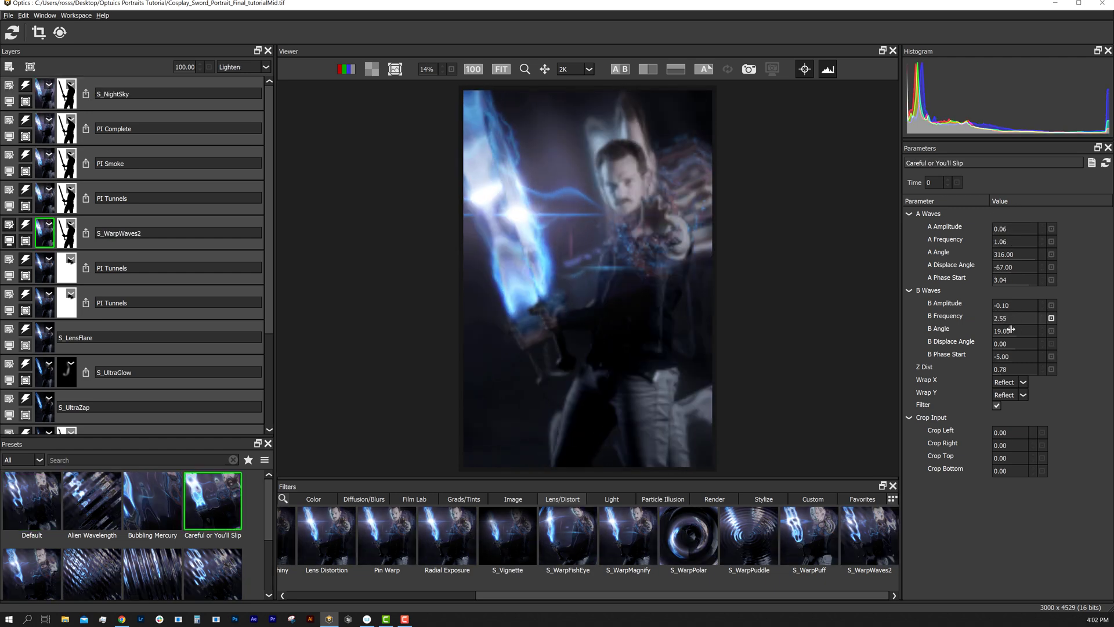
pyautogui.click(30, 67)
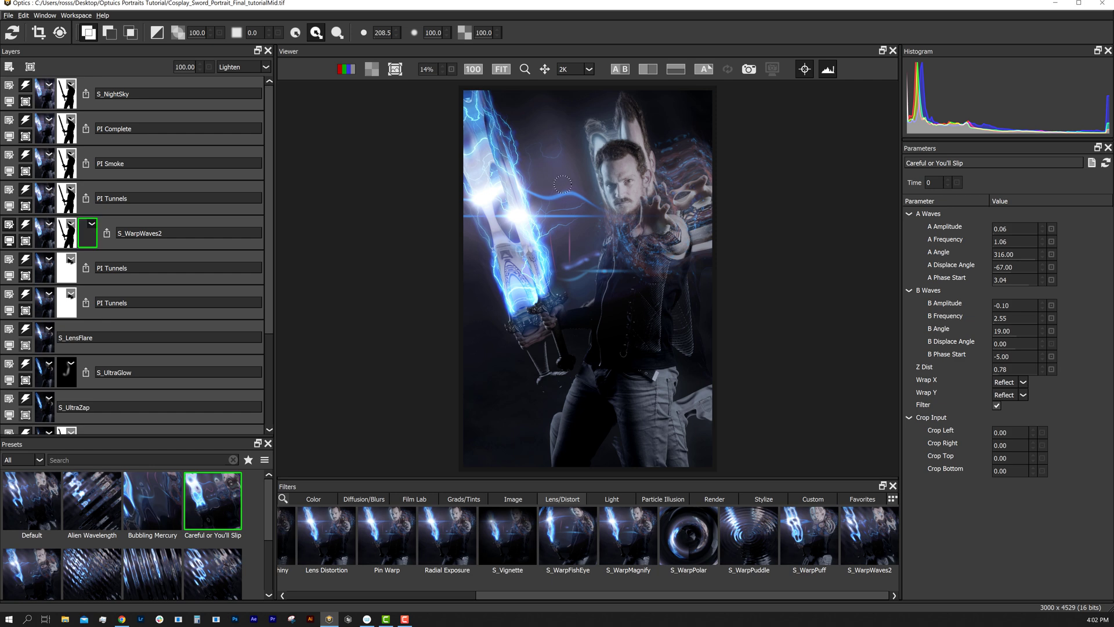
pyautogui.moveTo(583, 128)
pyautogui.mouseDown()
pyautogui.moveTo(610, 151)
pyautogui.moveTo(557, 174)
pyautogui.moveTo(530, 118)
pyautogui.mouseUp()
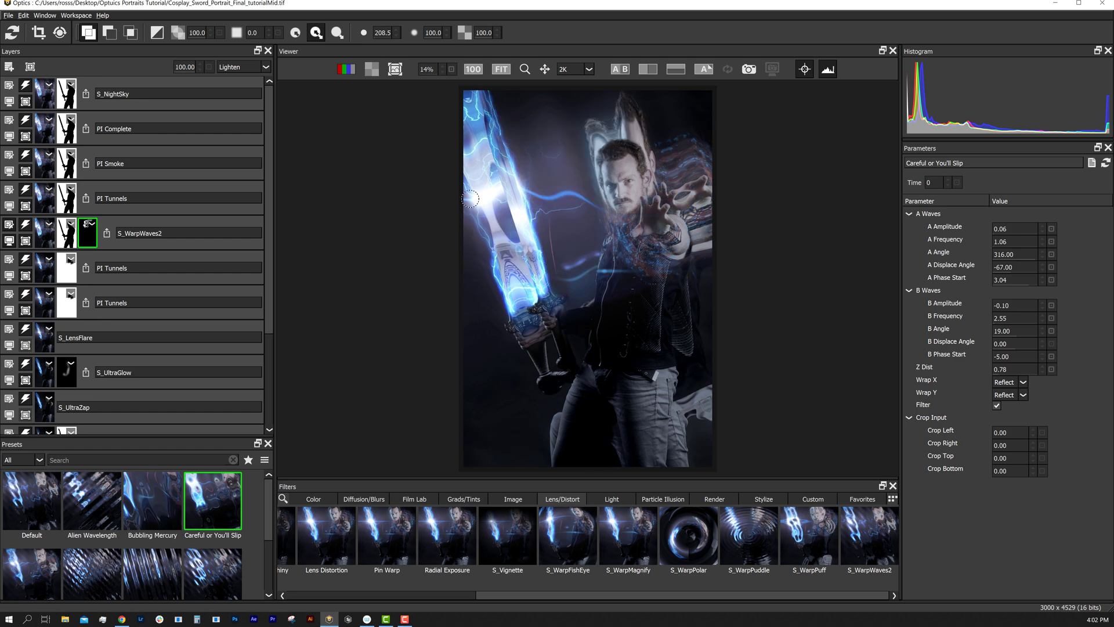
# - Apply the Alien preset from the Movie Looks category to the Film Stocks layer above all other layers
pyautogui.click(45, 93)
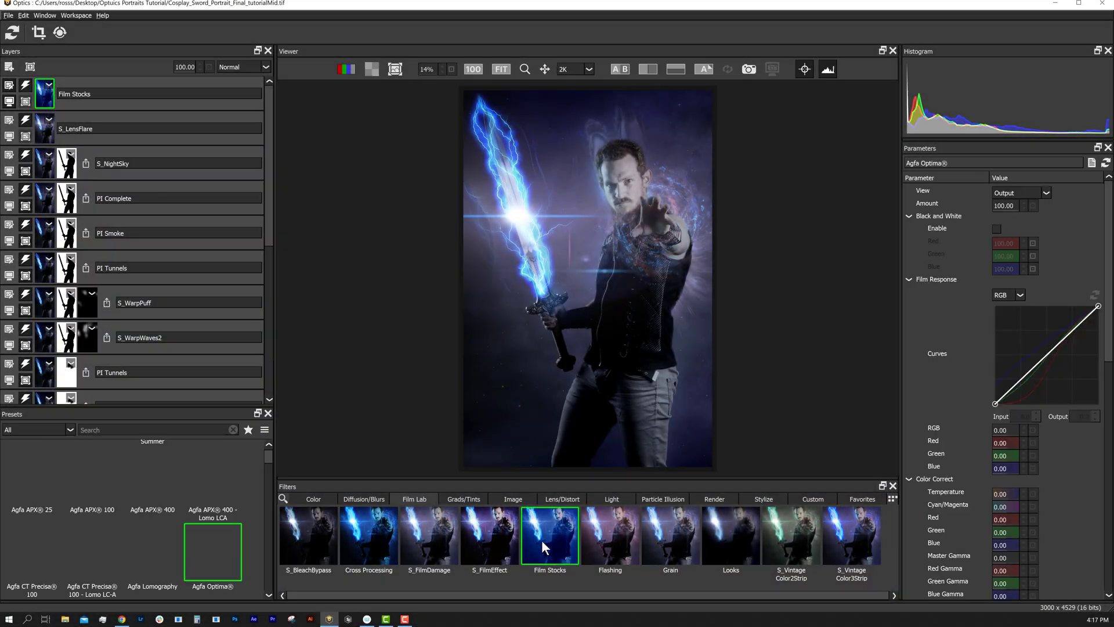
pyautogui.moveTo(148, 403); pyautogui.dragTo(147, 292)
pyautogui.click(38, 316)
pyautogui.click(35, 399)
pyautogui.click(160, 368)
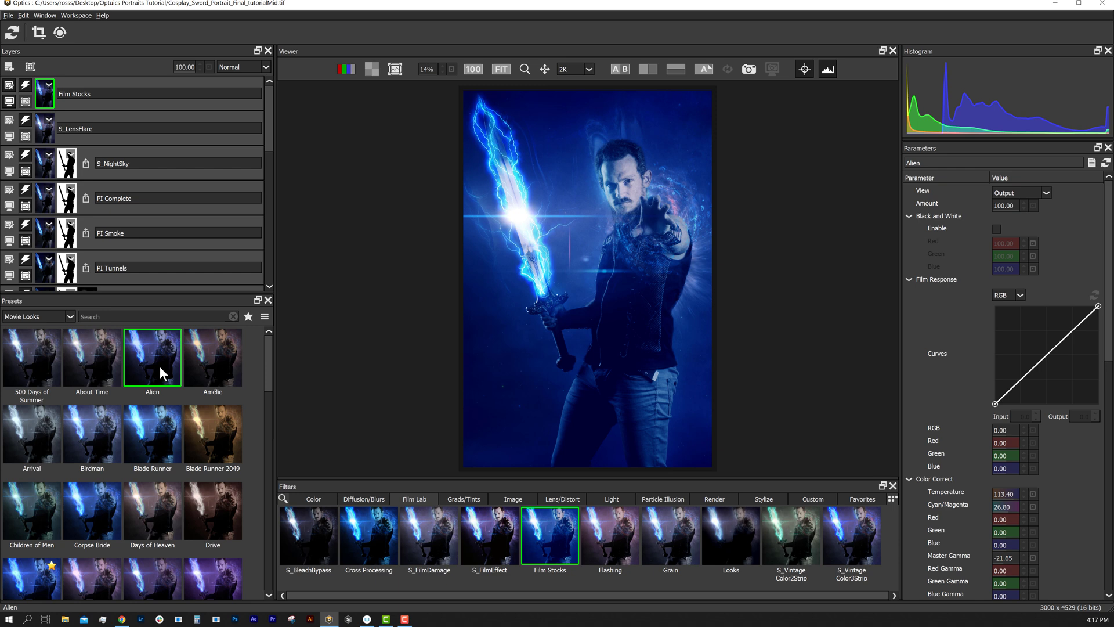
# - Try the Titanic and The Nightmare Before Christmas movie looks on the portrait
pyautogui.moveTo(268, 377); pyautogui.dragTo(250, 582)
pyautogui.click(30, 562)
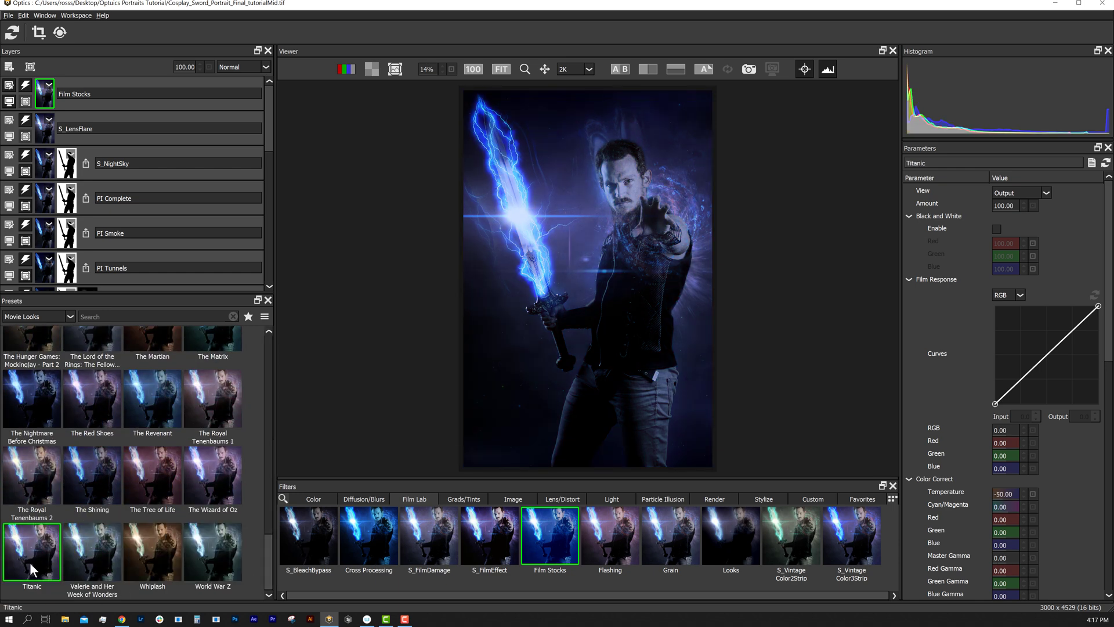
pyautogui.click(37, 409)
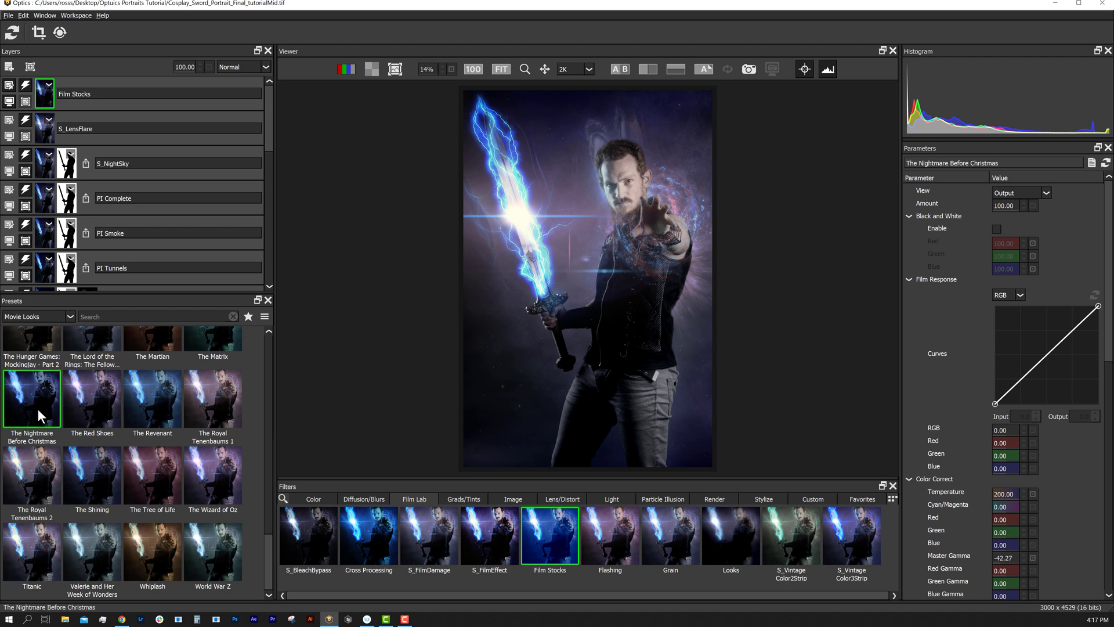
# - Reapply the Alien look to the Film Stocks layer and open the layer's opacity for editing
pyautogui.moveTo(267, 544); pyautogui.dragTo(260, 333)
pyautogui.click(160, 363)
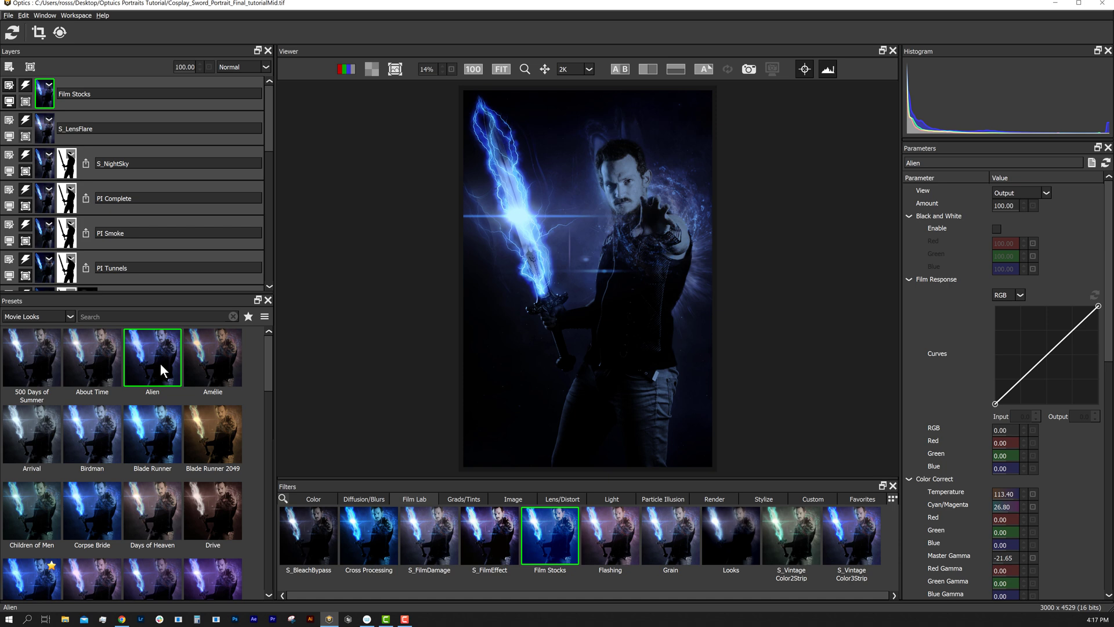
pyautogui.click(185, 66)
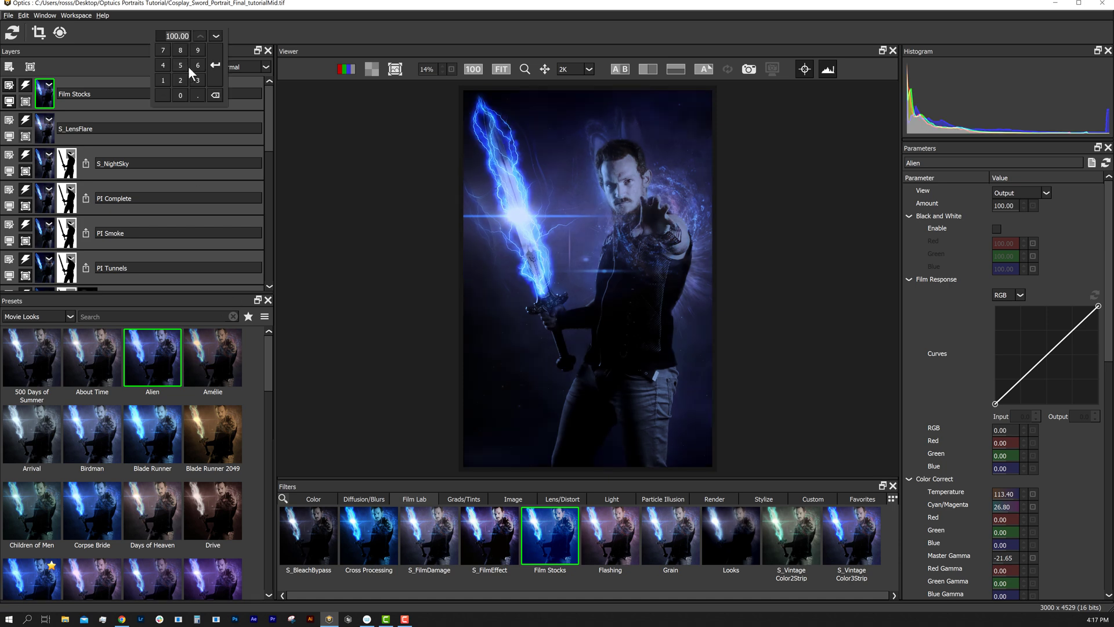
pyautogui.click(210, 75)
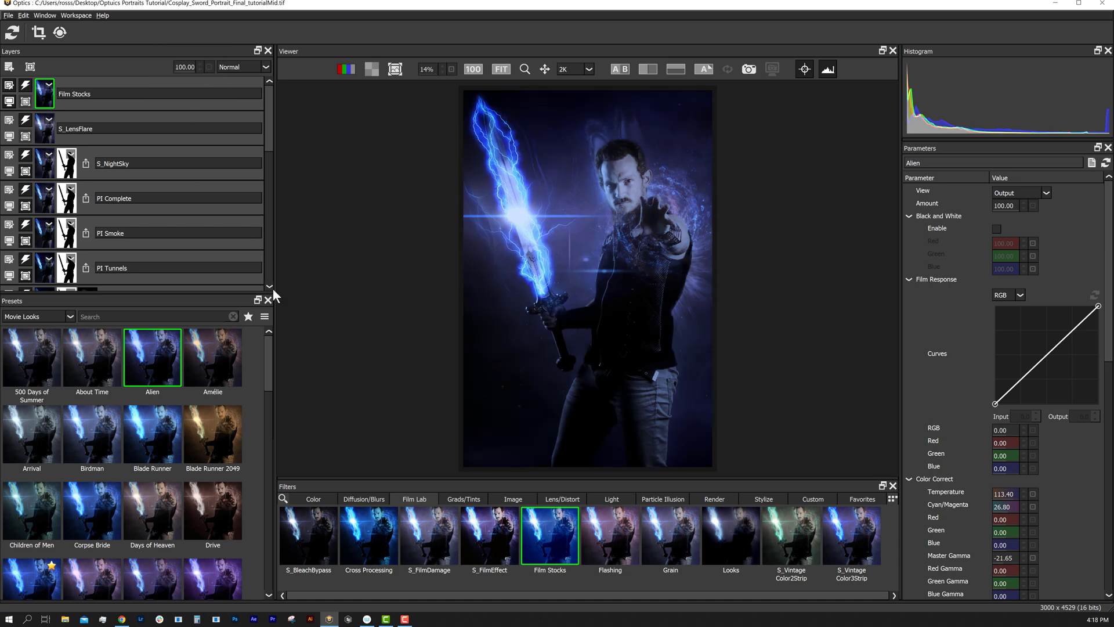
# - Save the finished composite as a new file named Fantasy Portrait 001
pyautogui.click(8, 15)
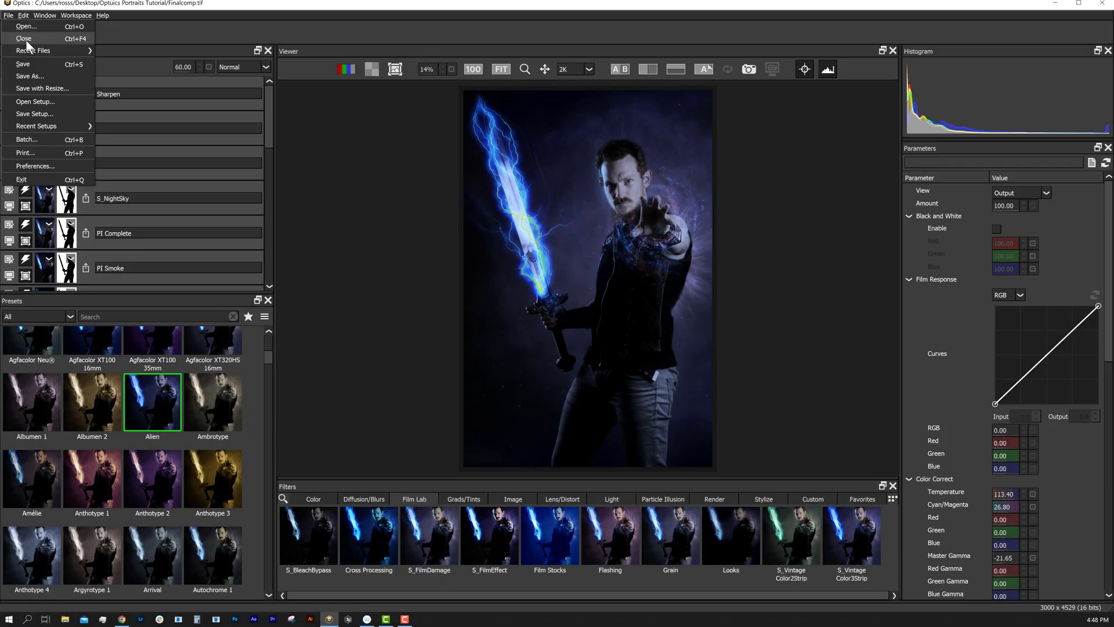
pyautogui.click(41, 75)
pyautogui.write('Fantasy Portrait 001')
pyautogui.press('Return')
pyautogui.click(564, 314)
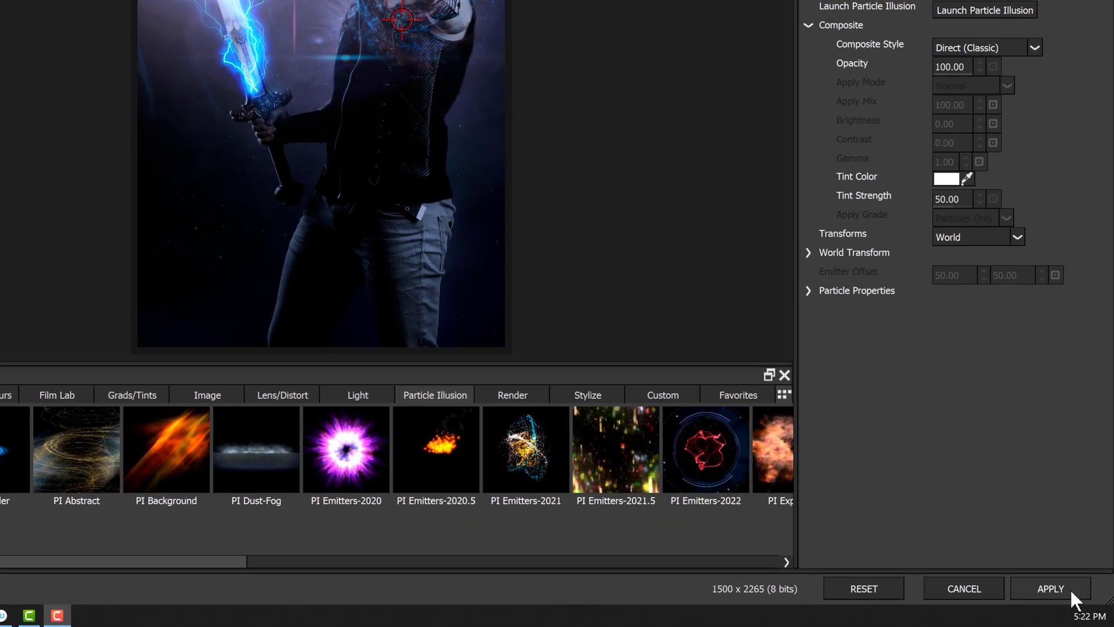
# - Apply the Optics effects to the portrait and return to Photoshop
pyautogui.click(1070, 587)
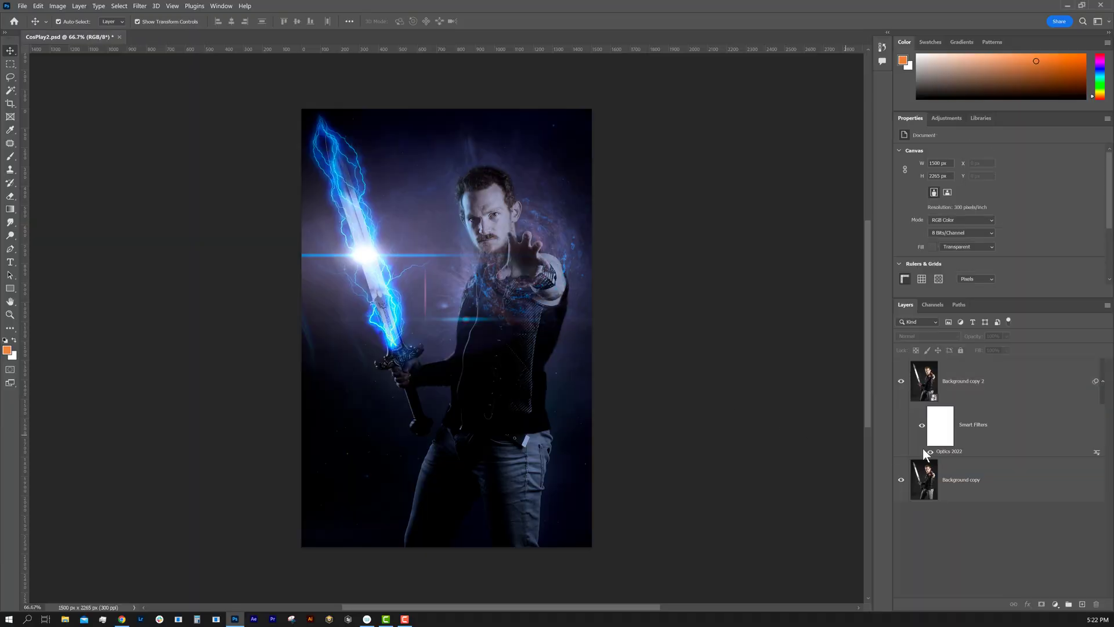